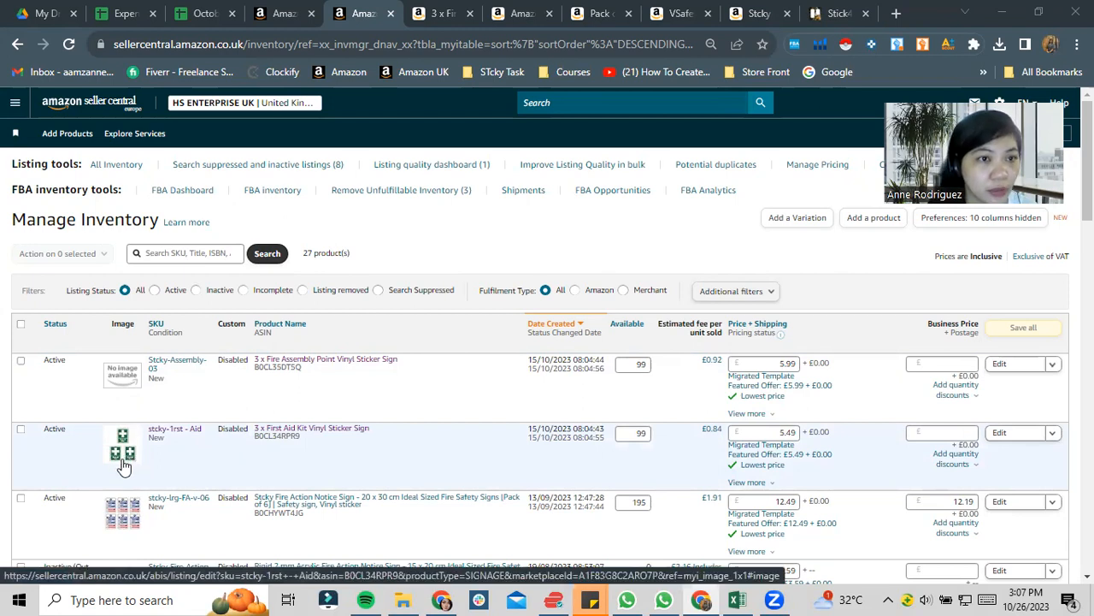
{"action": "left_click", "coordinate": [16, 104]}
{"action": "mouse_move", "coordinate": [38, 175]}
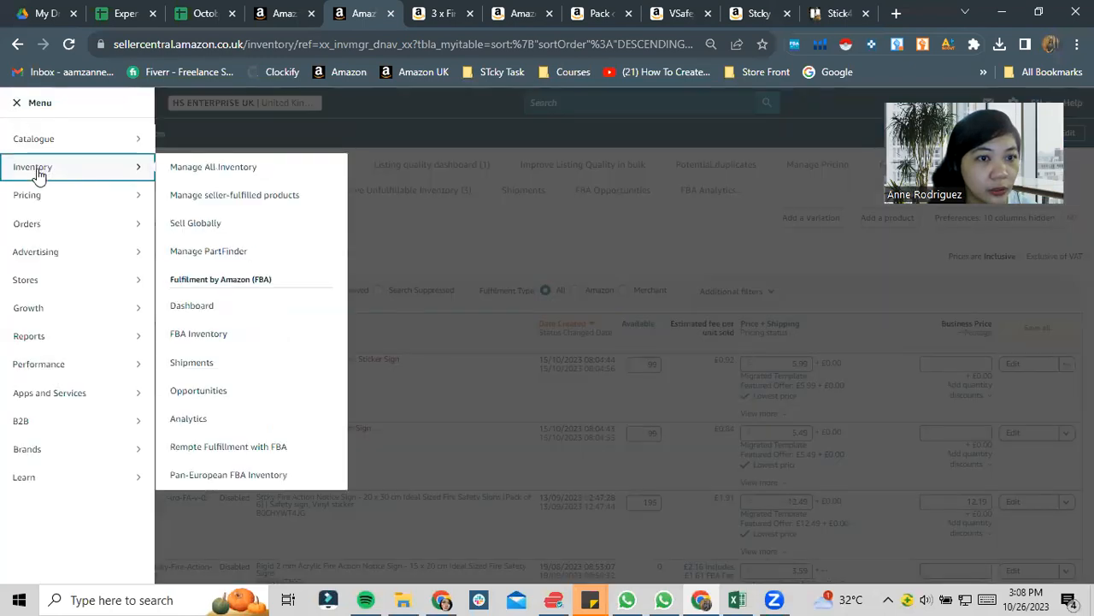
{"action": "left_click", "coordinate": [430, 229]}
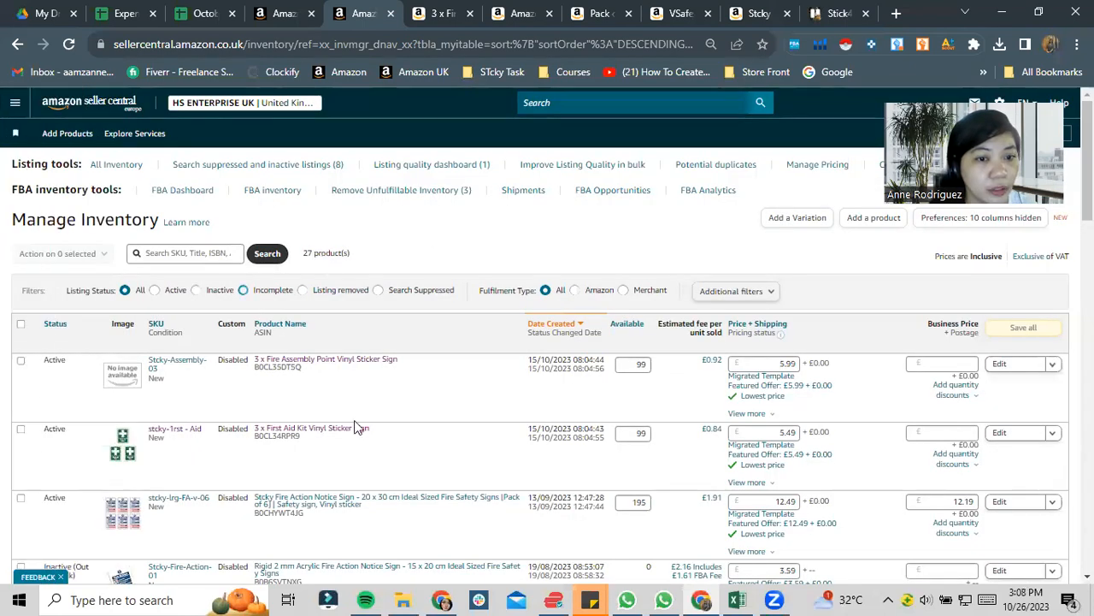
{"action": "mouse_move", "coordinate": [302, 433]}
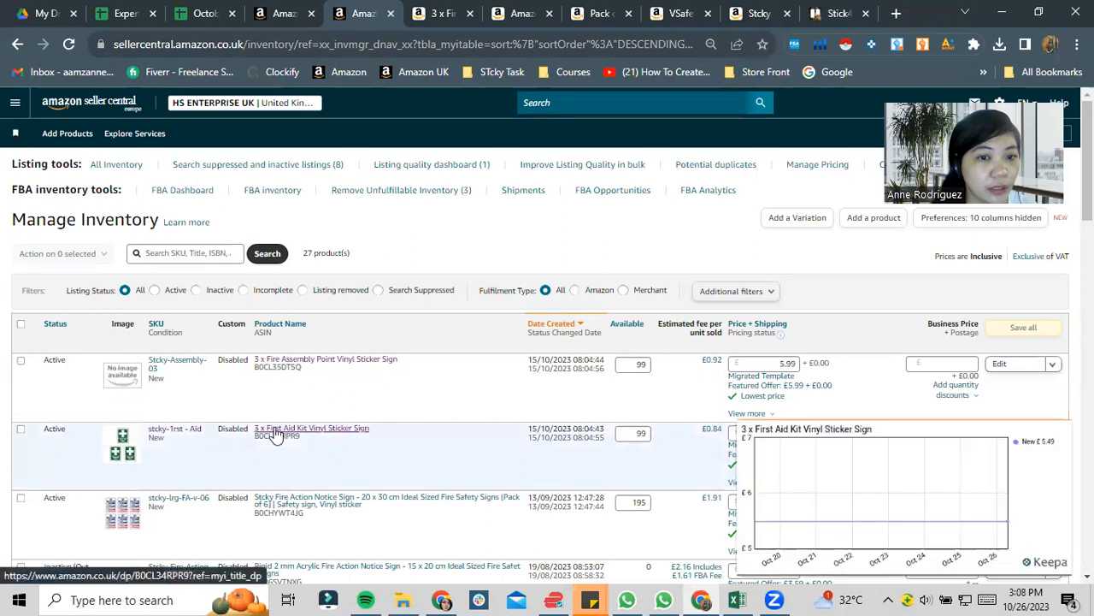
- Open the Add Products via Upload page from the Catalogue section of Seller Central
{"action": "left_click", "coordinate": [12, 106]}
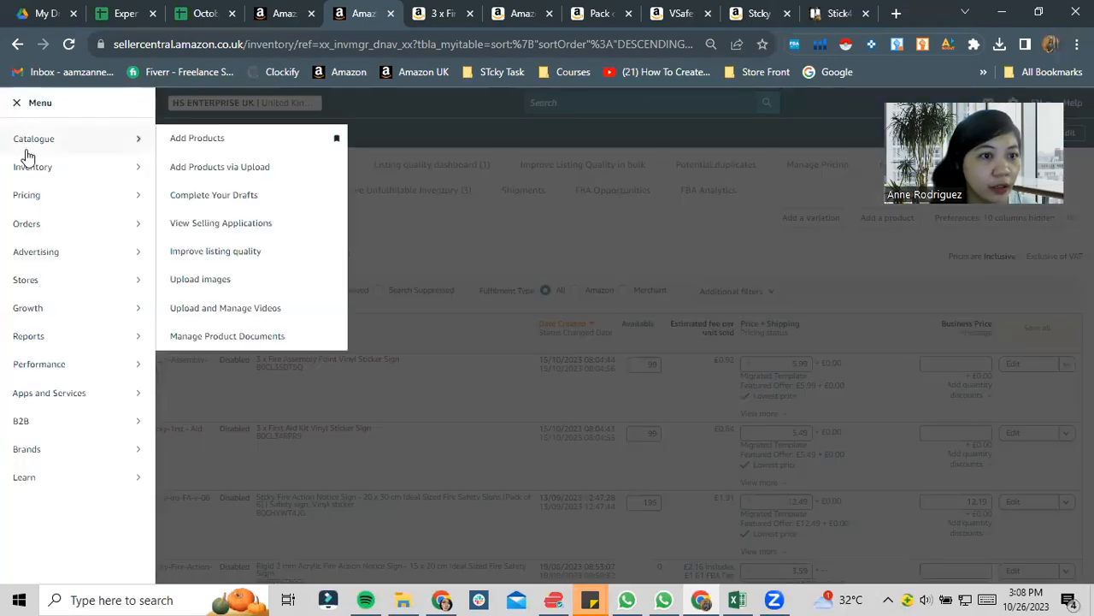
{"action": "mouse_move", "coordinate": [35, 147]}
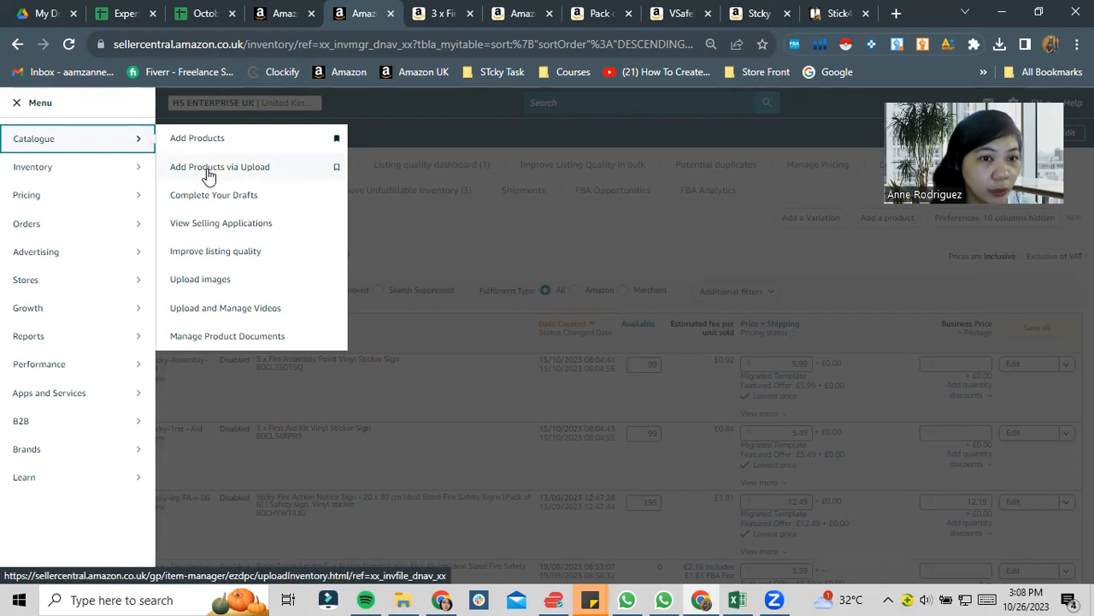
{"action": "left_click", "coordinate": [257, 175]}
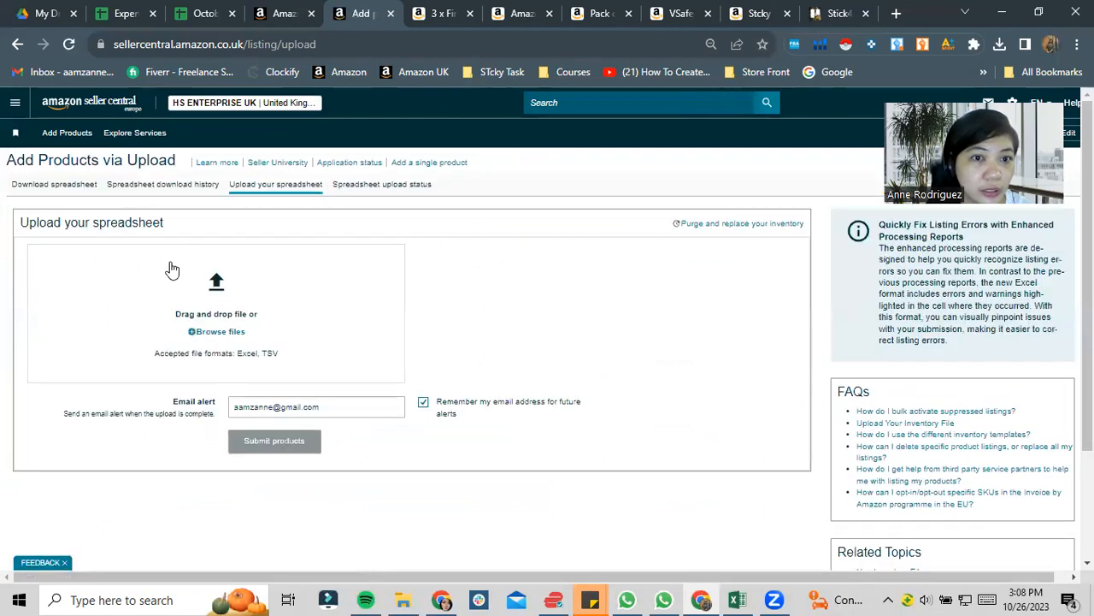
- Check the spreadsheet upload status and download history, and bring up the choice of downloadable templates
{"action": "left_click", "coordinate": [425, 193]}
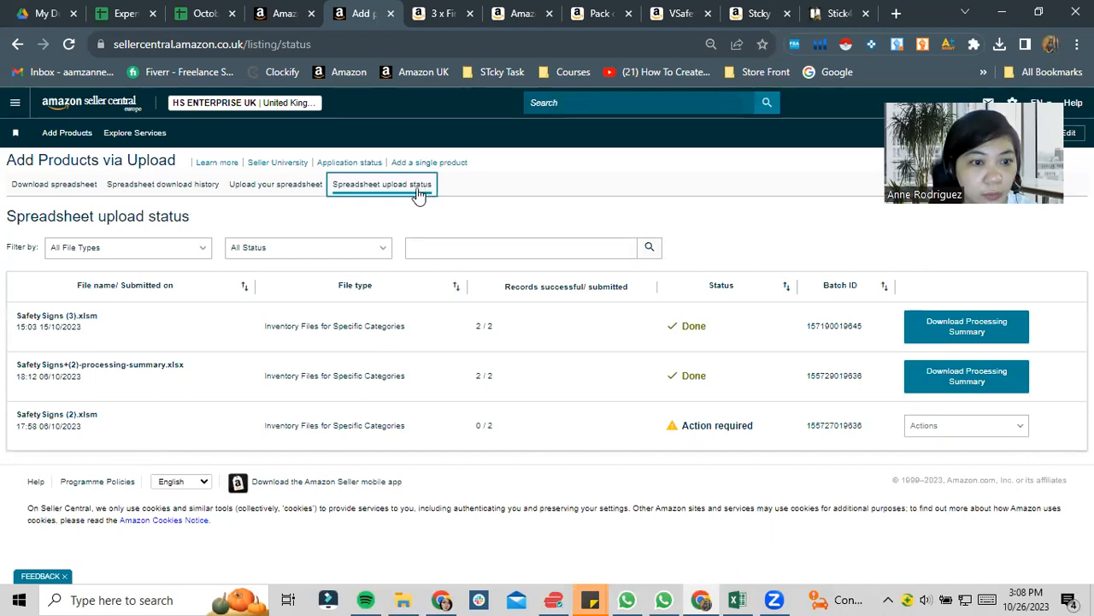
{"action": "left_click", "coordinate": [178, 188]}
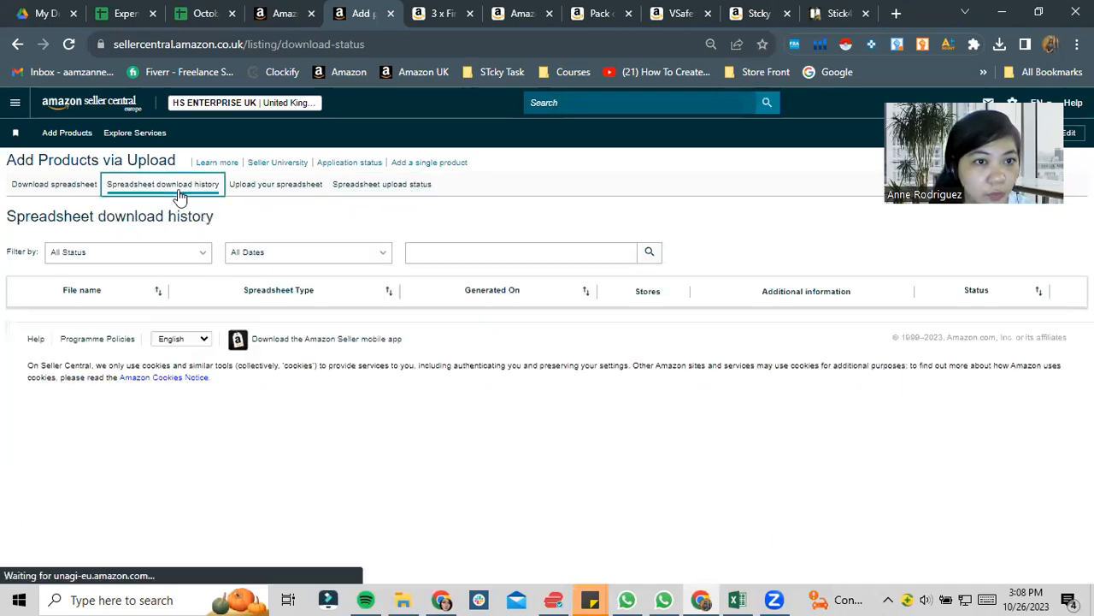
{"action": "left_click", "coordinate": [88, 191]}
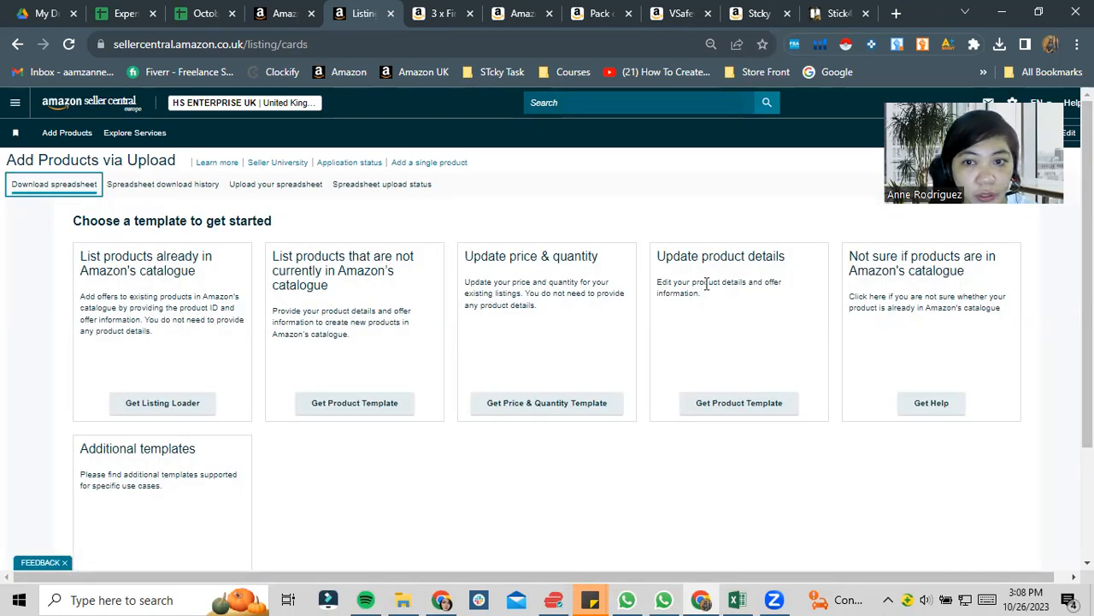
- Read the Update product details instructions about editing listings with a processing summary or a product template
{"action": "left_click", "coordinate": [752, 409]}
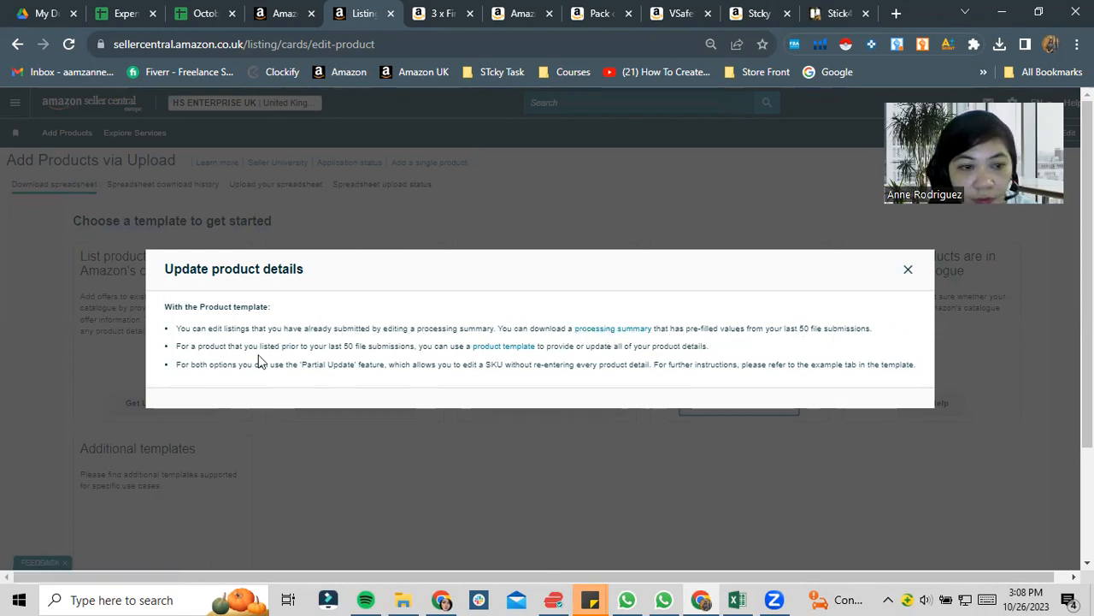
{"action": "left_click_drag", "start_coordinate": [210, 346], "coordinate": [462, 346]}
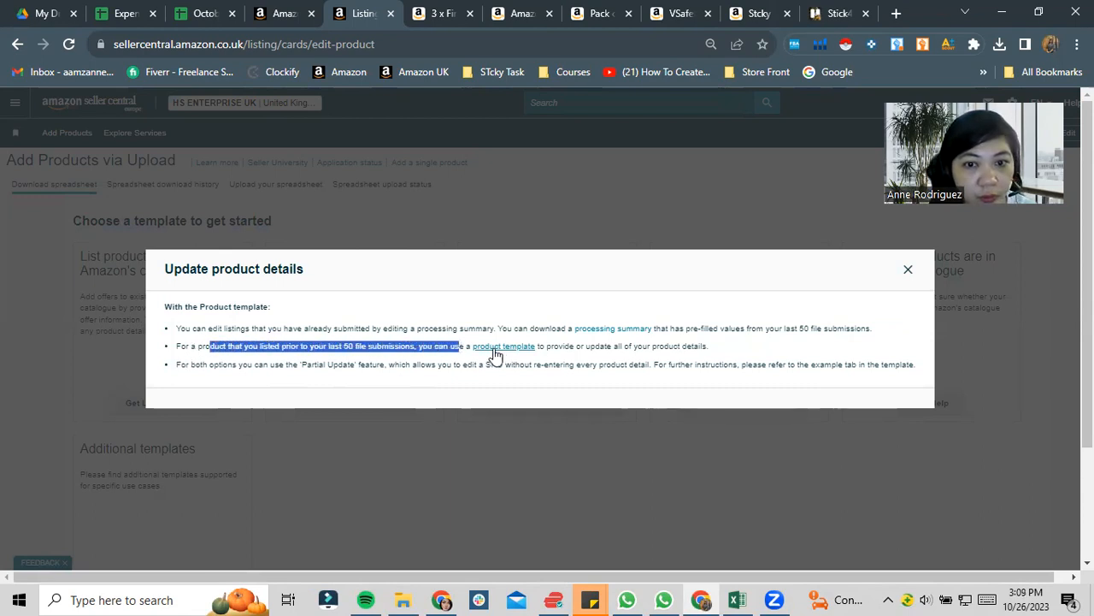
{"action": "left_click_drag", "start_coordinate": [207, 364], "coordinate": [378, 346]}
{"action": "left_click", "coordinate": [292, 346]}
{"action": "left_click", "coordinate": [433, 346]}
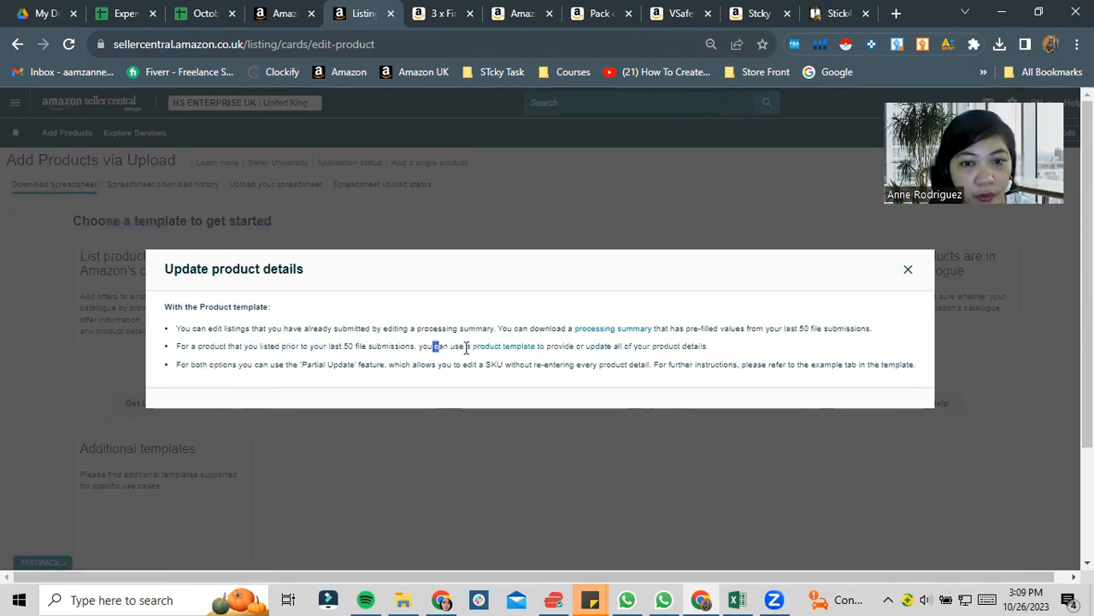
{"action": "left_click_drag", "start_coordinate": [202, 327], "coordinate": [518, 330]}
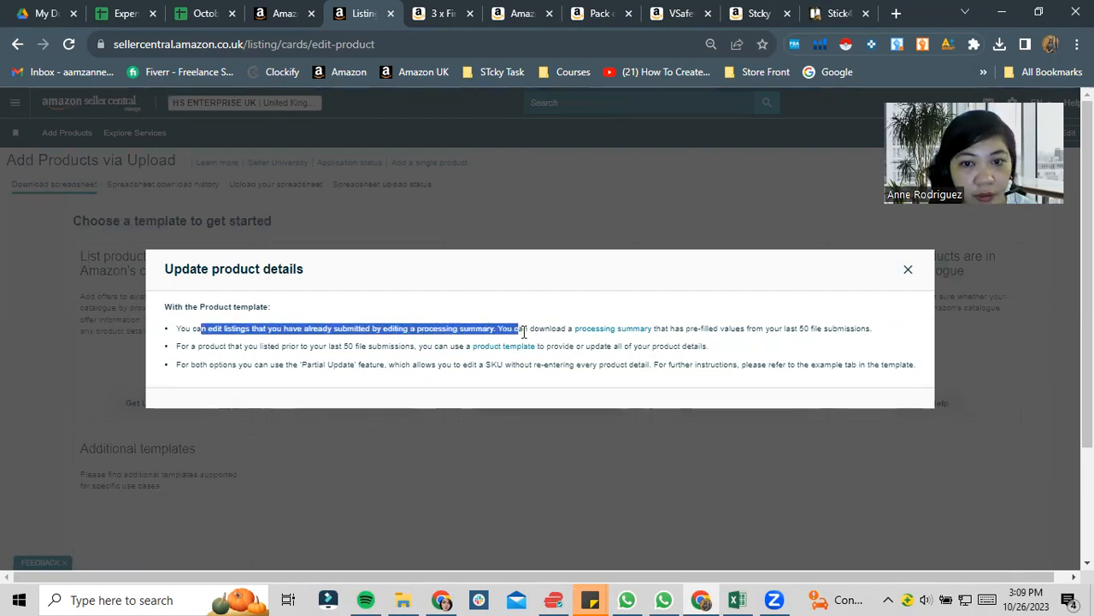
- Follow the processing summary link to view the submitted spreadsheets, and return to the template choices
{"action": "left_click", "coordinate": [603, 334]}
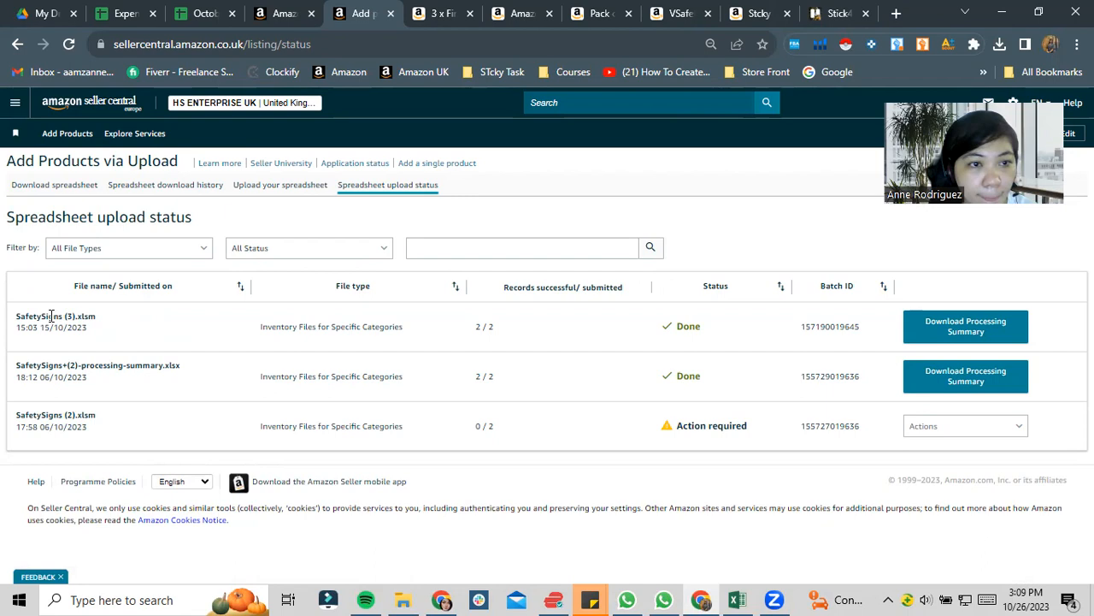
{"action": "left_click", "coordinate": [34, 186]}
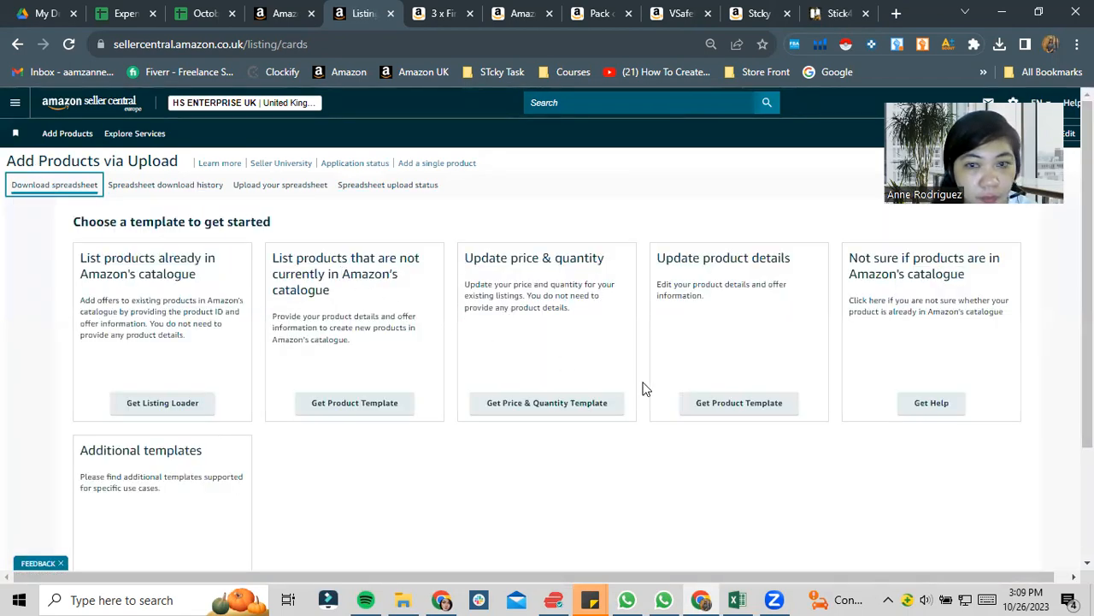
{"action": "left_click", "coordinate": [37, 186]}
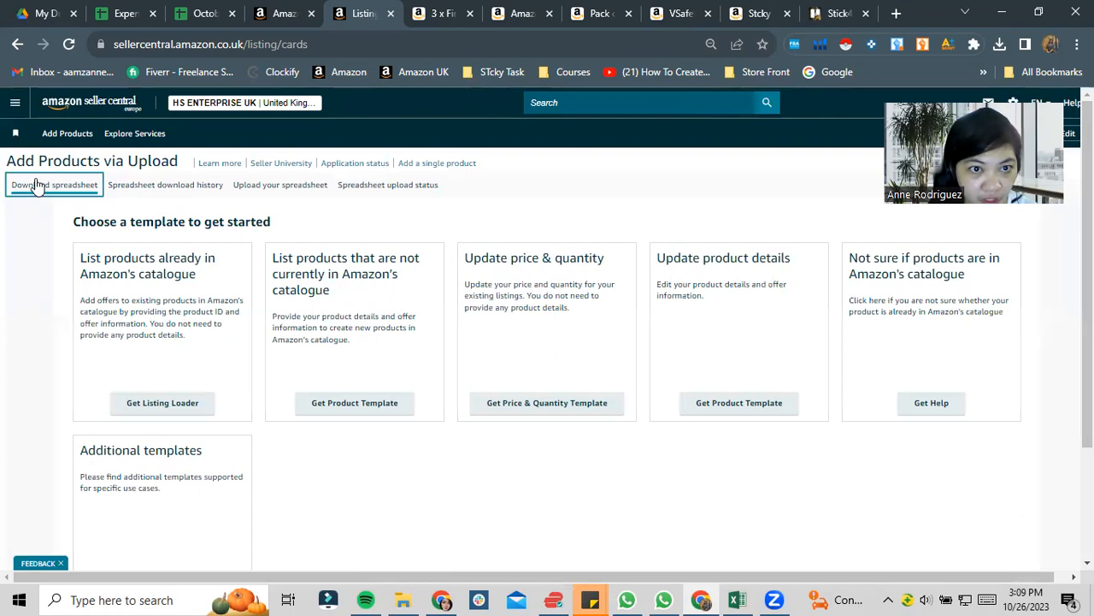
{"action": "mouse_move", "coordinate": [1087, 257]}
{"action": "left_mouse_down"}
{"action": "mouse_move", "coordinate": [1087, 367]}
{"action": "mouse_move", "coordinate": [1086, 262]}
{"action": "left_mouse_up"}
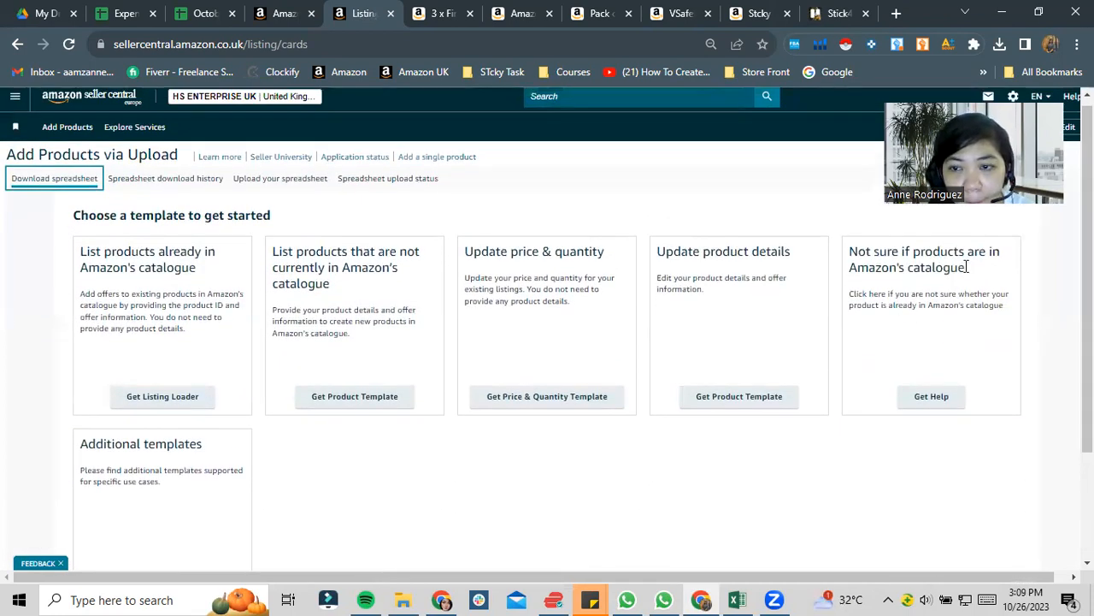
{"action": "left_click_drag", "start_coordinate": [661, 251], "coordinate": [801, 254]}
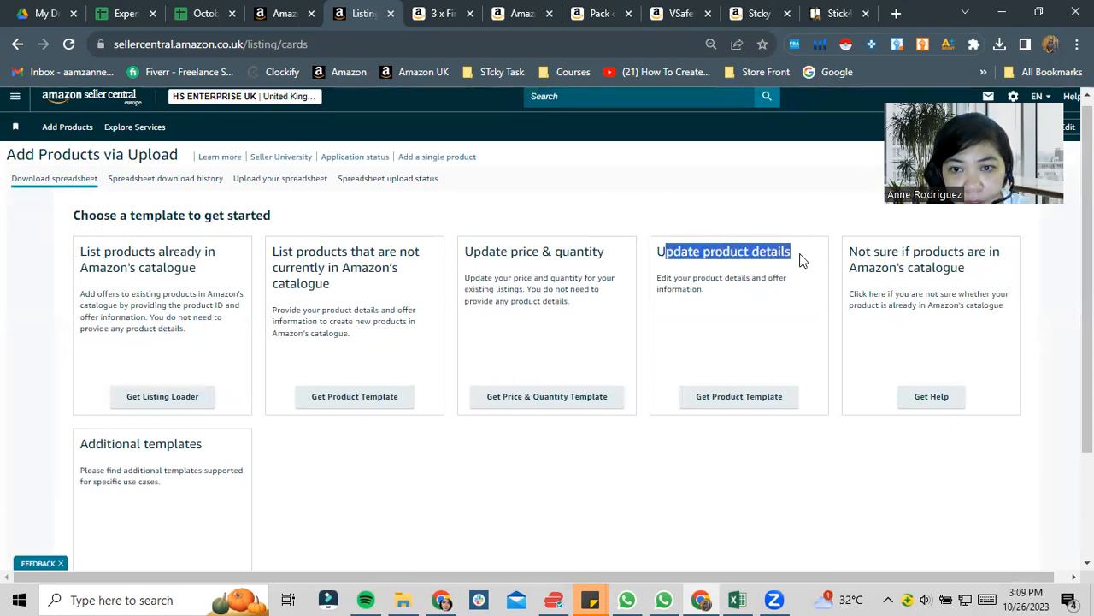
{"action": "left_click", "coordinate": [768, 393]}
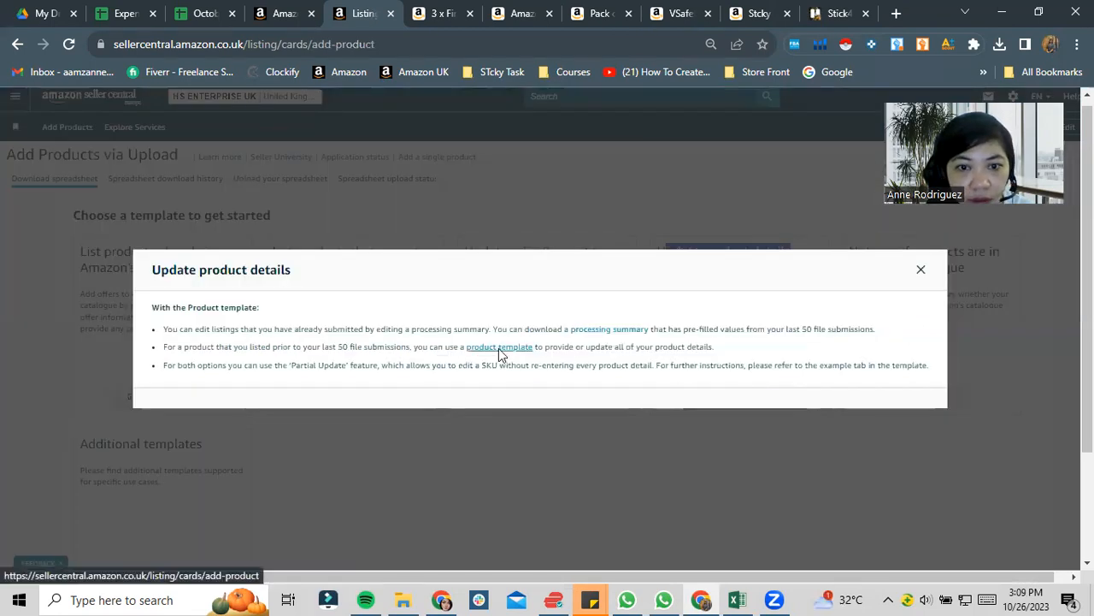
{"action": "left_click", "coordinate": [499, 348]}
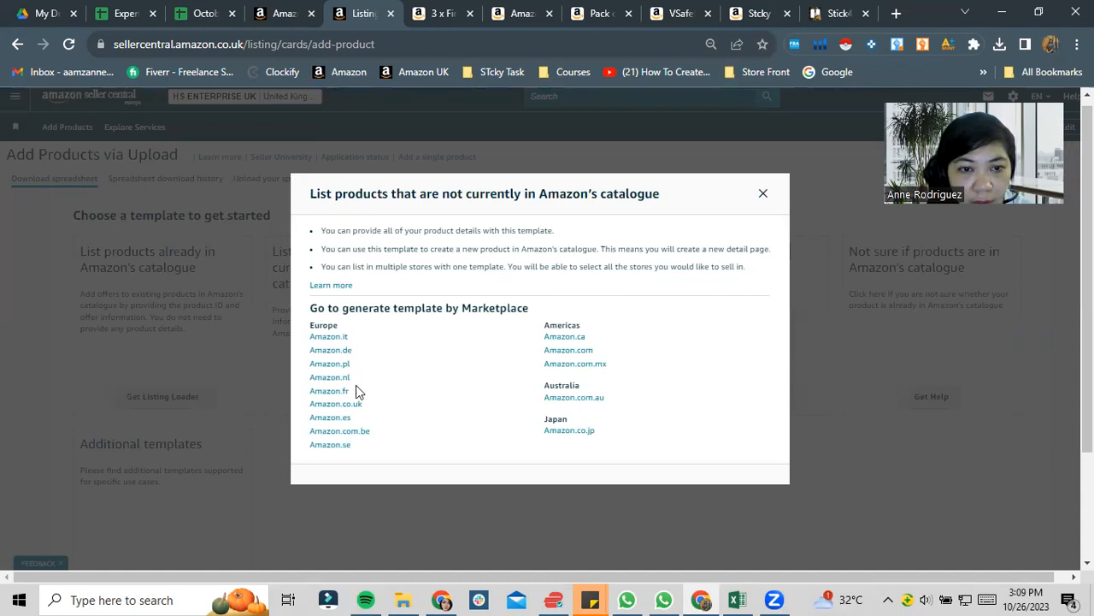
{"action": "left_click", "coordinate": [763, 195]}
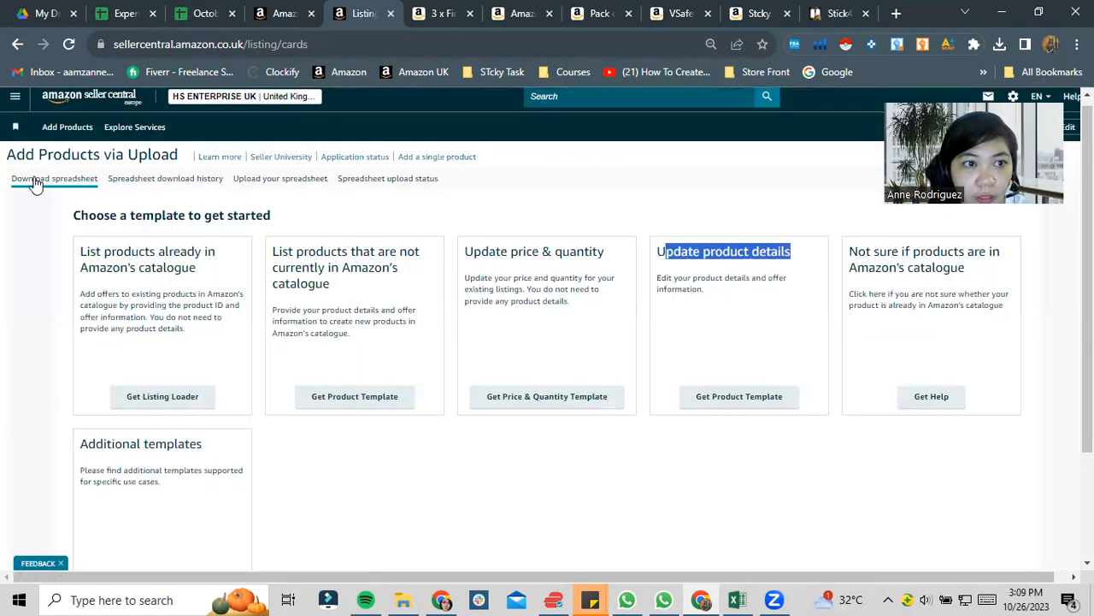
- Open the Amazon.co.uk template generator through the product template link for updating product details
{"action": "left_click", "coordinate": [35, 183]}
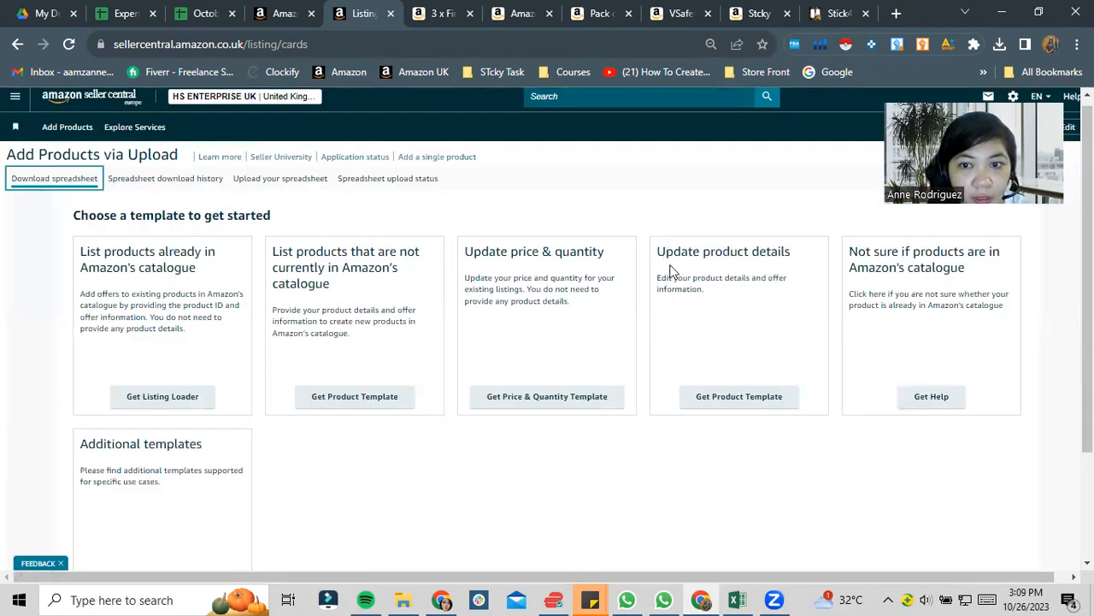
{"action": "left_click_drag", "start_coordinate": [675, 268], "coordinate": [772, 262]}
{"action": "left_click", "coordinate": [739, 395]}
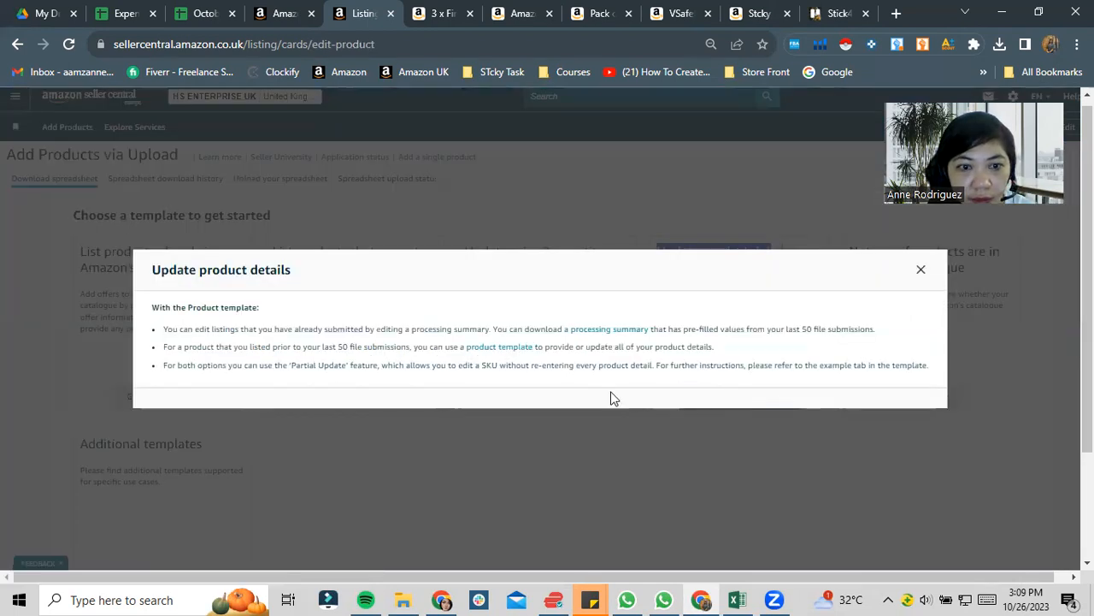
{"action": "left_click", "coordinate": [504, 347]}
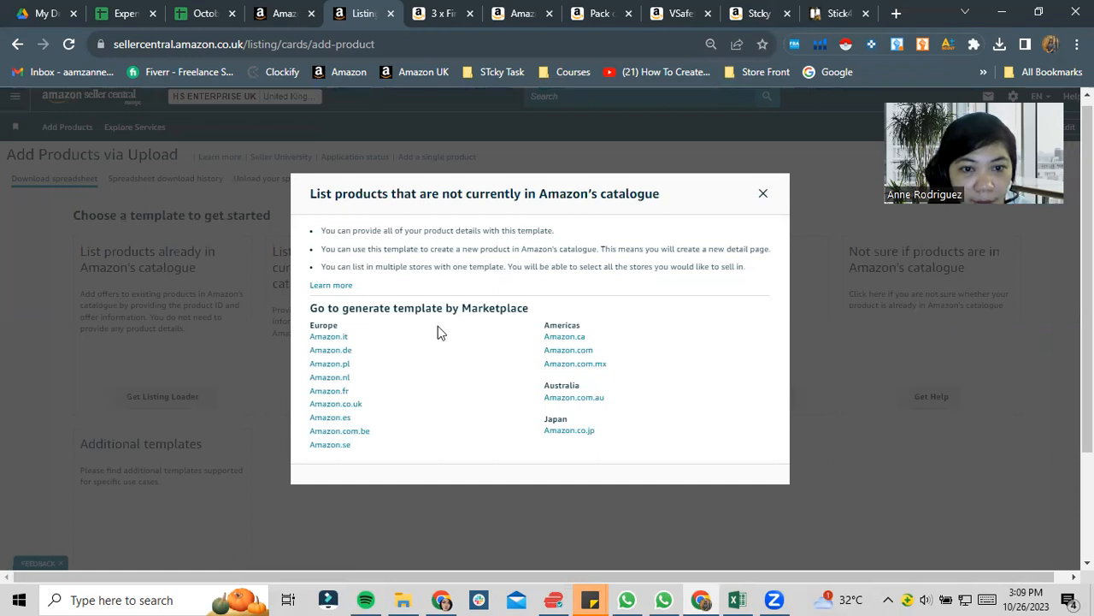
{"action": "left_click", "coordinate": [341, 409]}
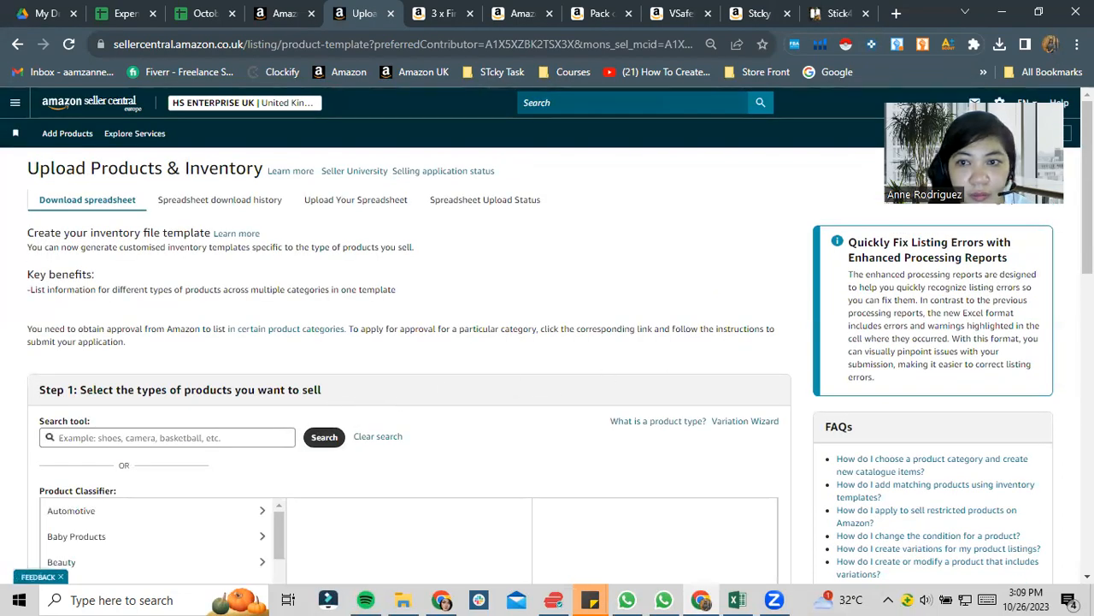
- Look at the First Aid Kit Vinyl Sticker Sign listing and try searching the product types for "sricker sign"
{"action": "scroll", "coordinate": [547, 342], "scroll_direction": "down", "scroll_amount": 2}
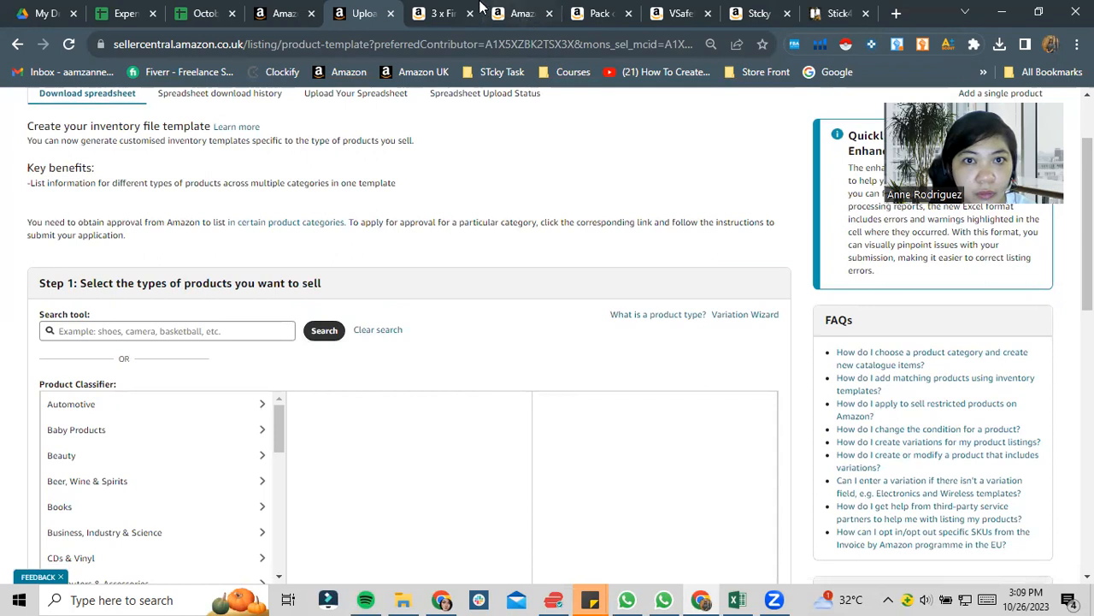
{"action": "left_click", "coordinate": [447, 13]}
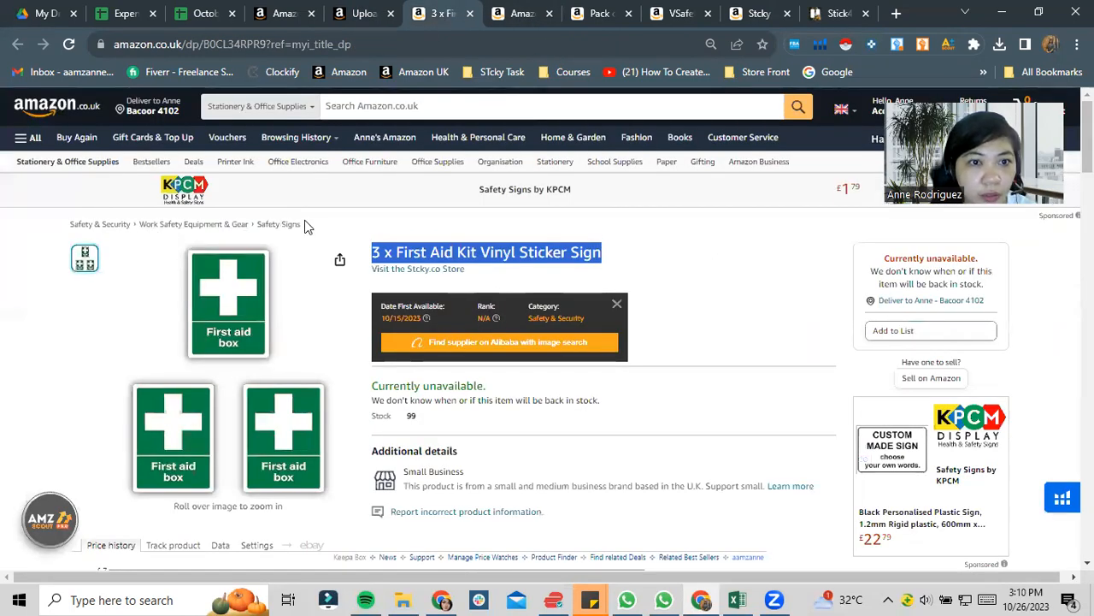
{"action": "left_click", "coordinate": [390, 8]}
{"action": "left_click", "coordinate": [154, 330]}
{"action": "type", "text": "st"}
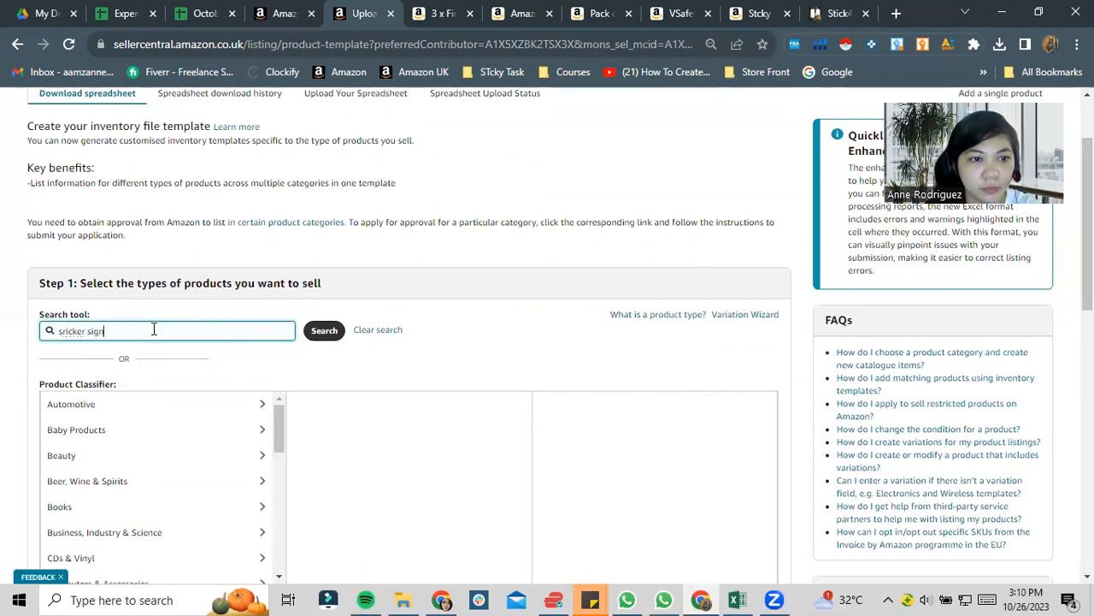
{"action": "type", "text": "icker sign"}
{"action": "key", "text": "Return"}
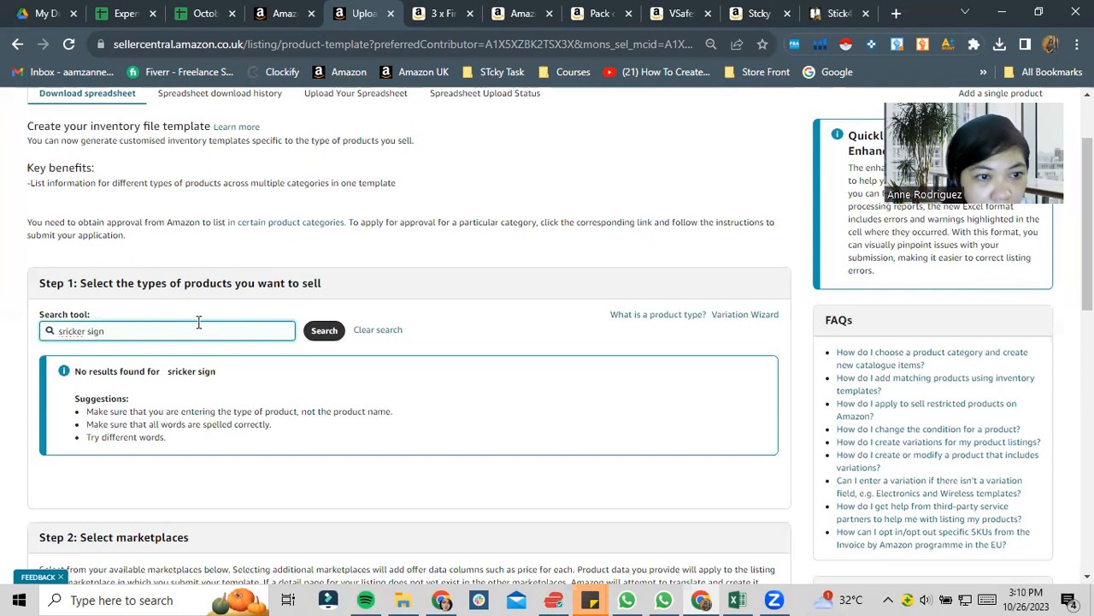
- Search the product types for "sign" and select SIGNAGE under DIY & Tools > Safety & Security > Work Safety Equipment & Gear > Safety Signs
{"action": "triple_click", "coordinate": [194, 329]}
{"action": "type", "text": "sign"}
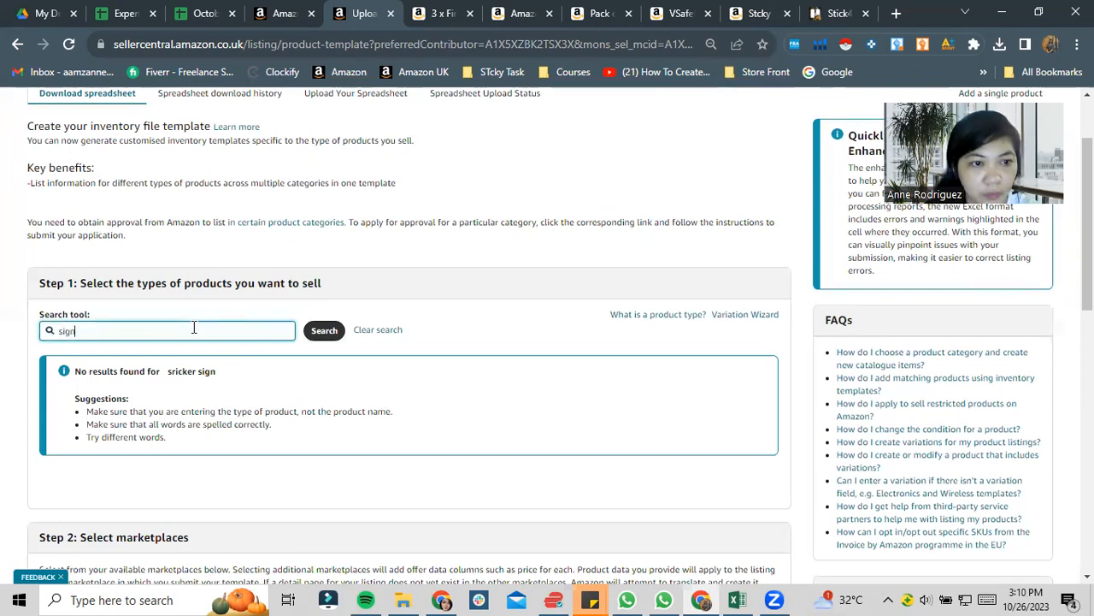
{"action": "key", "text": "Return"}
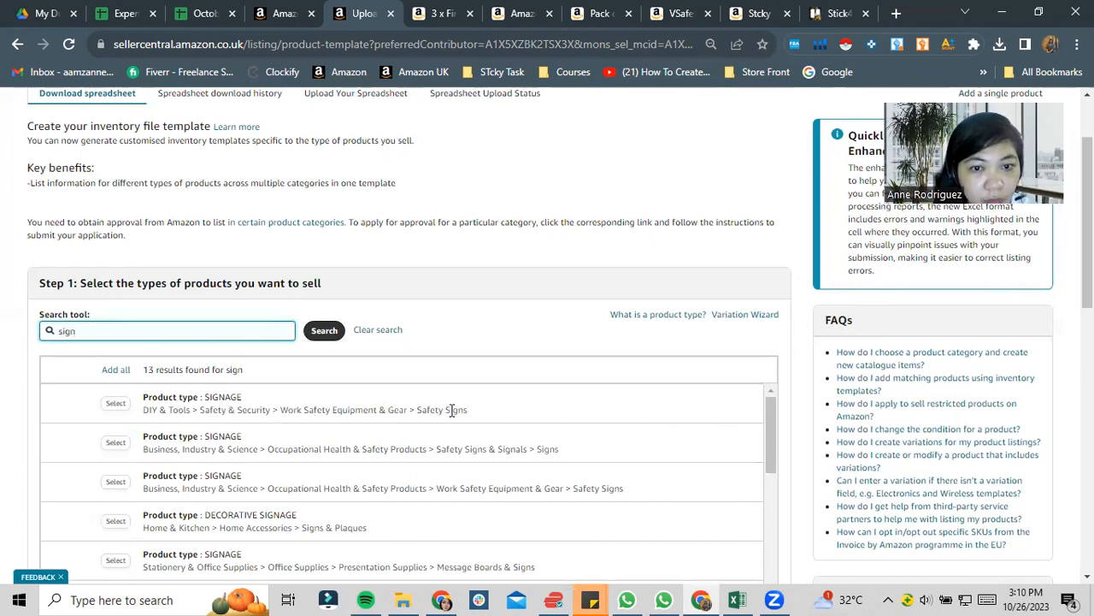
{"action": "left_click", "coordinate": [118, 408]}
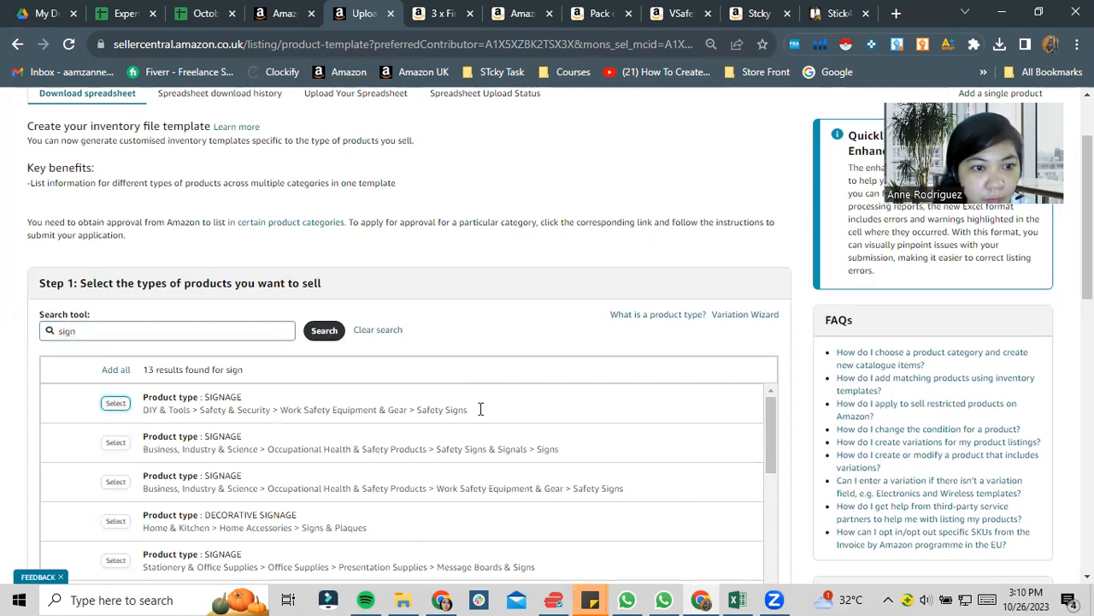
- Exclude the Americas, Japan and Australia marketplaces from the template
{"action": "scroll", "coordinate": [860, 337], "scroll_direction": "down", "scroll_amount": 3}
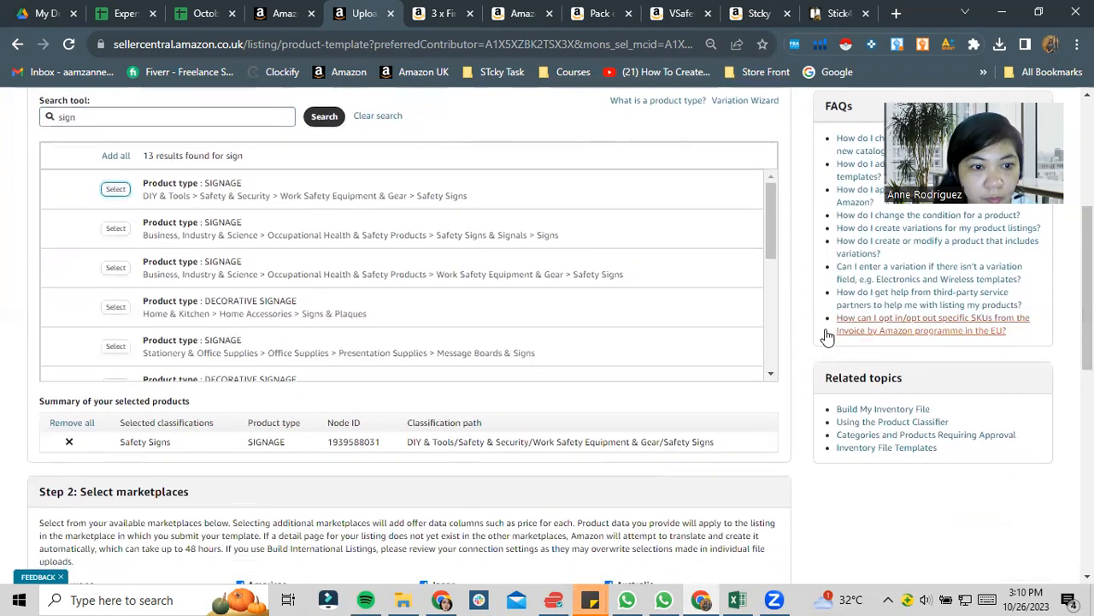
{"action": "scroll", "coordinate": [641, 338], "scroll_direction": "down", "scroll_amount": 4}
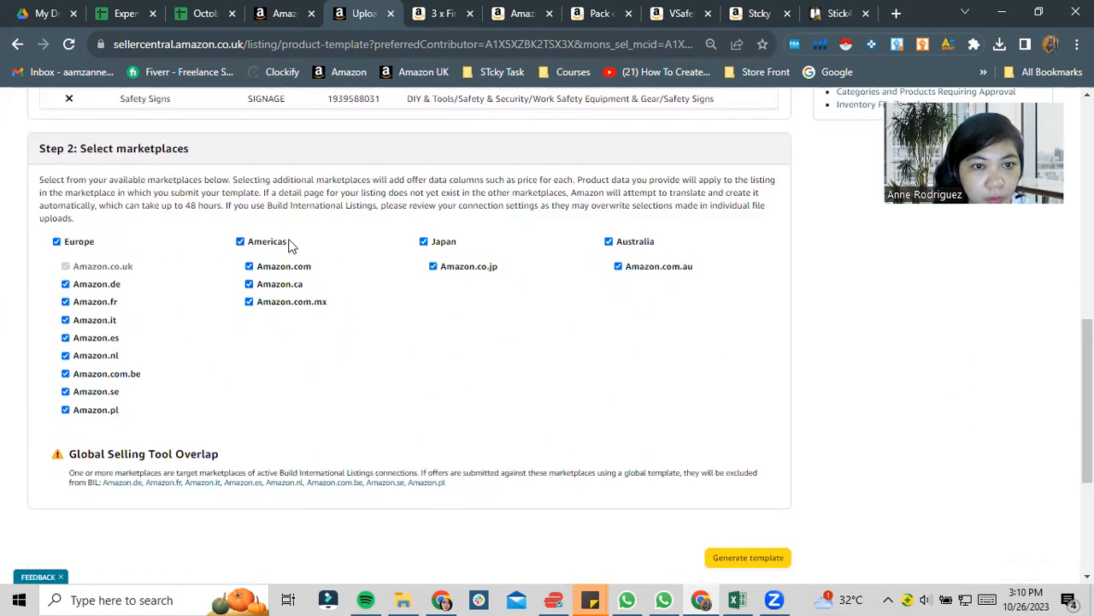
{"action": "left_click", "coordinate": [240, 241]}
{"action": "left_click", "coordinate": [425, 242]}
{"action": "left_click", "coordinate": [624, 244]}
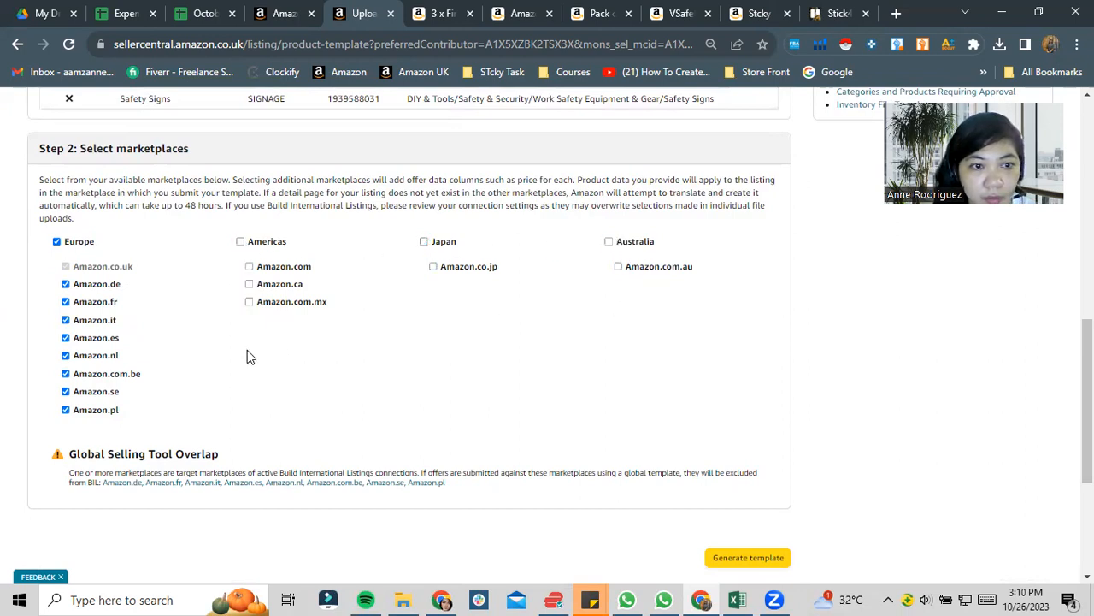
{"action": "left_click", "coordinate": [57, 243]}
{"action": "left_click", "coordinate": [58, 243]}
{"action": "left_click", "coordinate": [66, 410]}
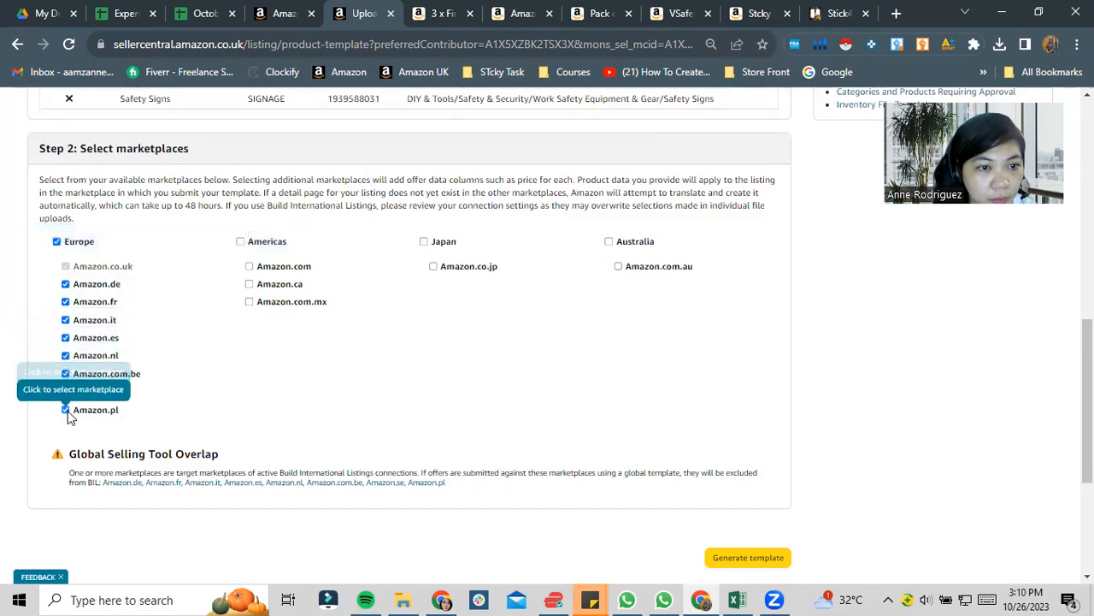
{"action": "left_click", "coordinate": [57, 243]}
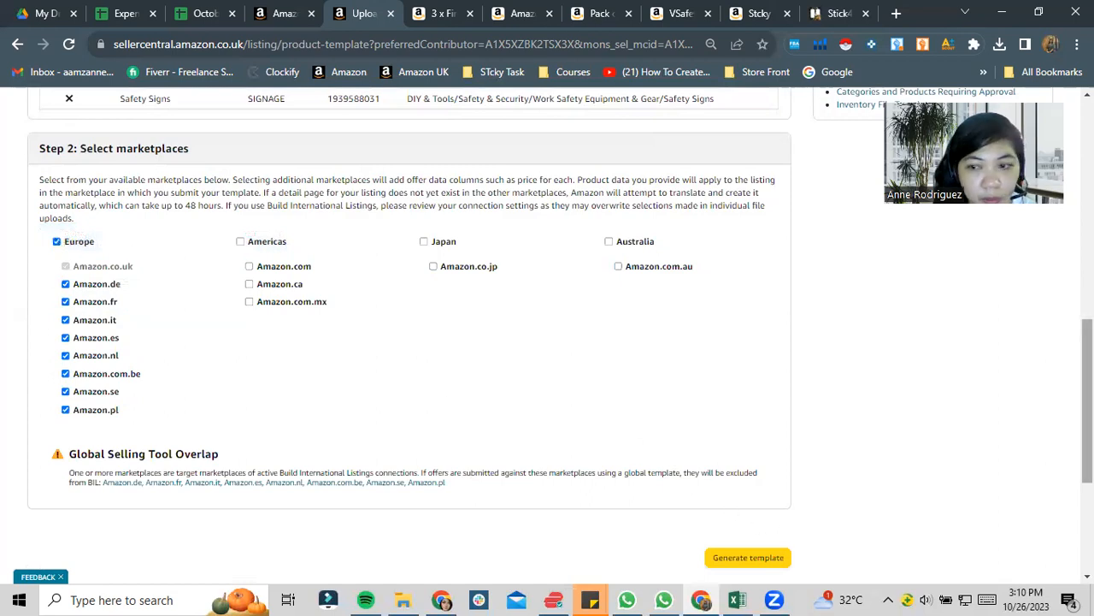
- Generate the Safety Signs template for the European marketplaces and open the downloaded SafetySigns (5).xlsm for editing in Excel
{"action": "left_click_drag", "start_coordinate": [1087, 393], "coordinate": [1088, 395]}
{"action": "scroll", "coordinate": [1087, 395], "scroll_direction": "down", "scroll_amount": 2}
{"action": "left_click", "coordinate": [737, 401]}
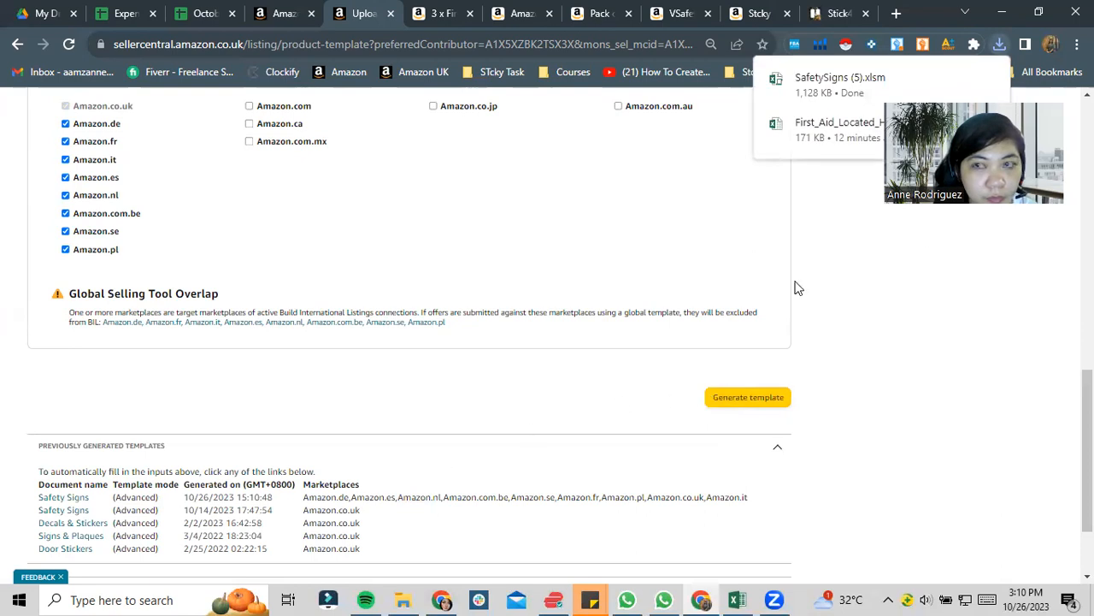
{"action": "left_click", "coordinate": [848, 85]}
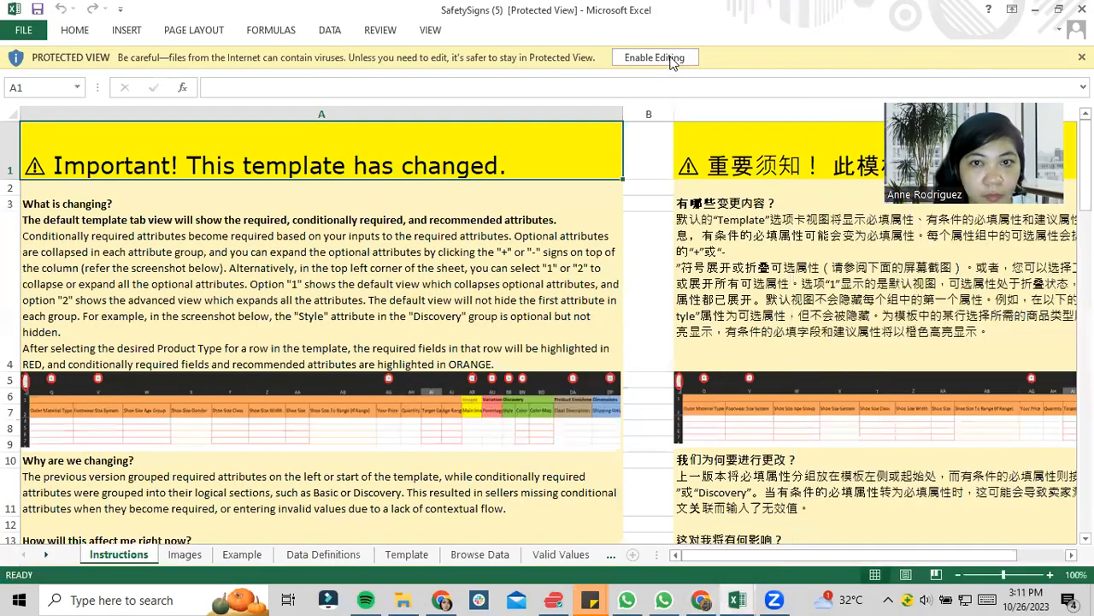
{"action": "left_click", "coordinate": [669, 57]}
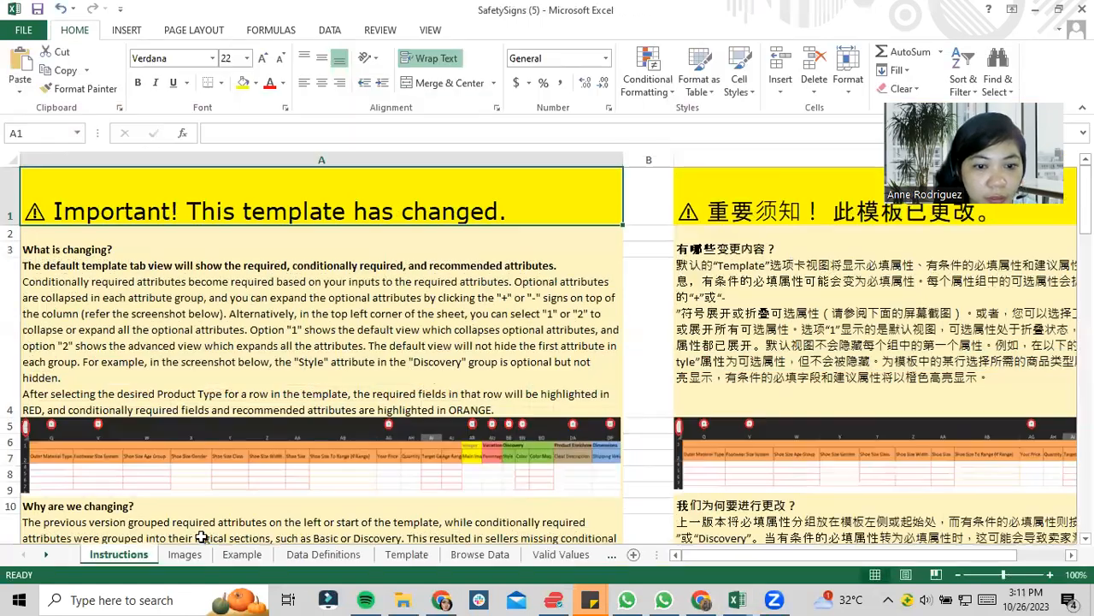
- Look through the Images, Example and Data Definitions sheets, and set the Product Type in row 4 of the Template sheet to signage
{"action": "left_click", "coordinate": [184, 554]}
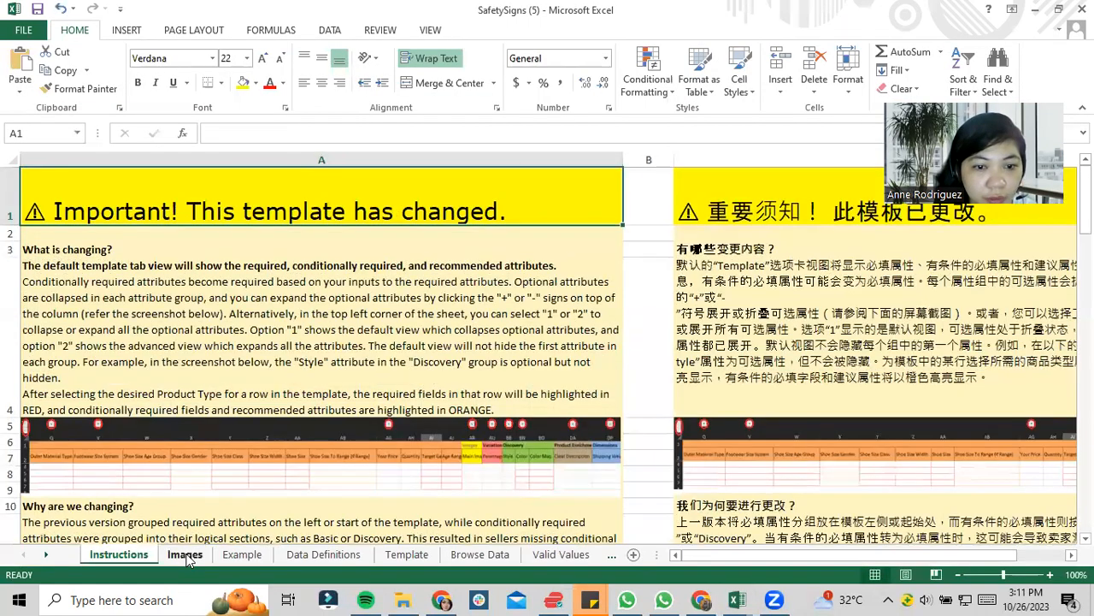
{"action": "left_click", "coordinate": [242, 554]}
{"action": "left_click", "coordinate": [320, 555]}
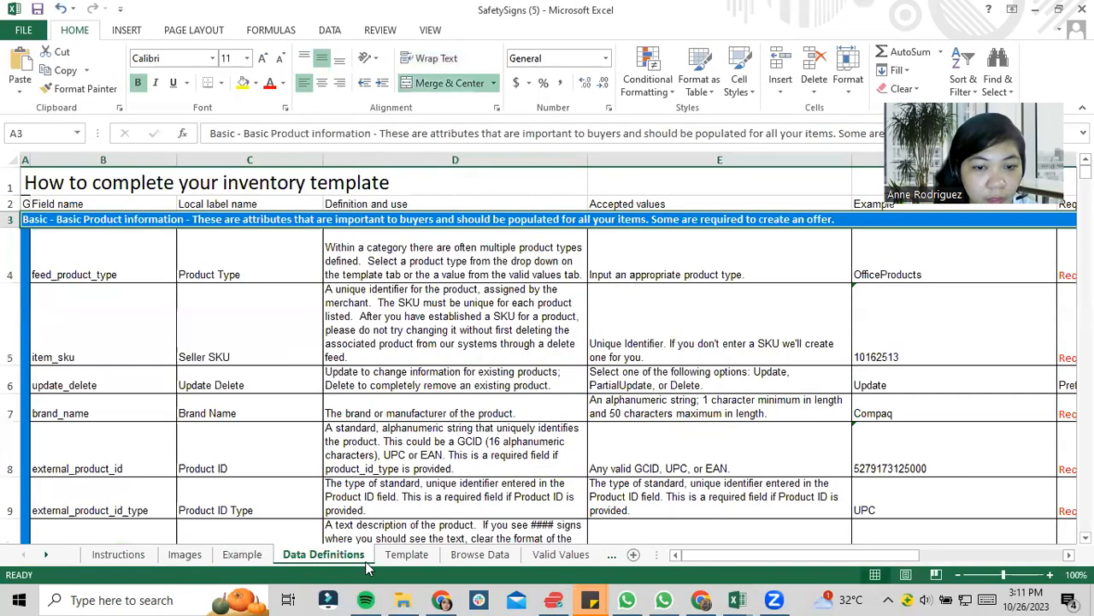
{"action": "left_click", "coordinate": [402, 556]}
{"action": "left_click", "coordinate": [95, 254]}
{"action": "left_click", "coordinate": [53, 263]}
{"action": "left_click", "coordinate": [114, 248]}
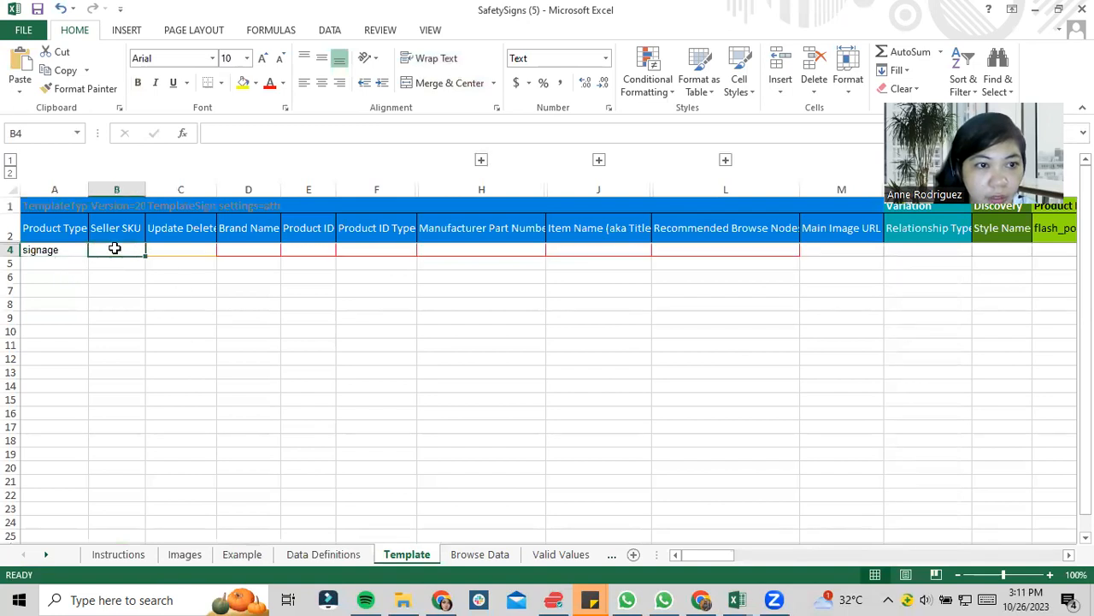
- Copy the First Aid Kit Vinyl Sticker Sign's SKU, stcky-1rst - Aid, from Manage Inventory into the template's Seller SKU cell in row 4
{"action": "left_click", "coordinate": [700, 600]}
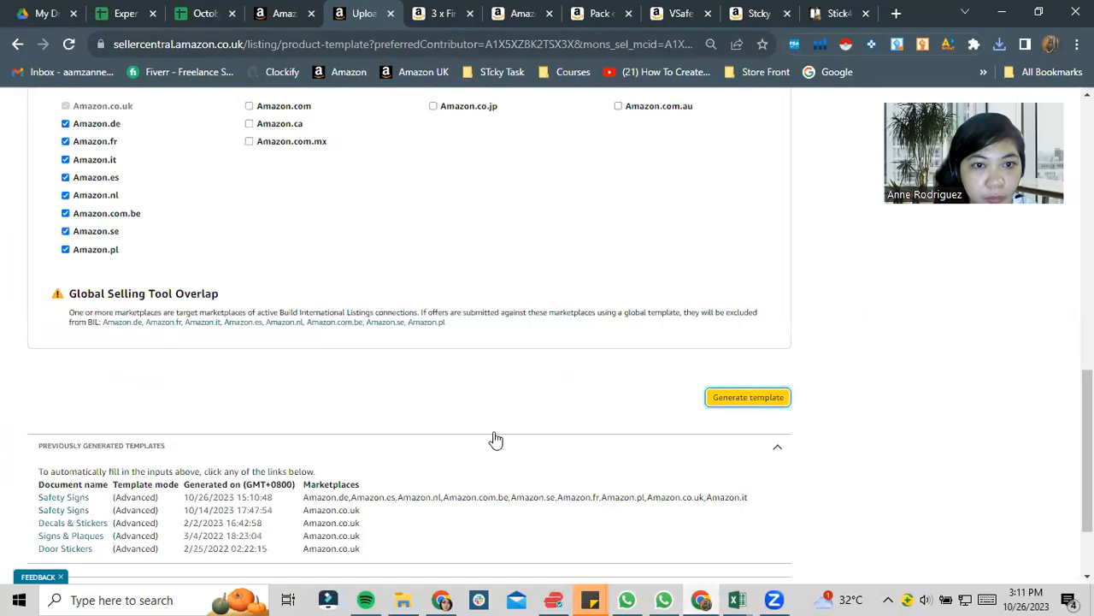
{"action": "left_click", "coordinate": [218, 13]}
{"action": "left_click", "coordinate": [274, 12]}
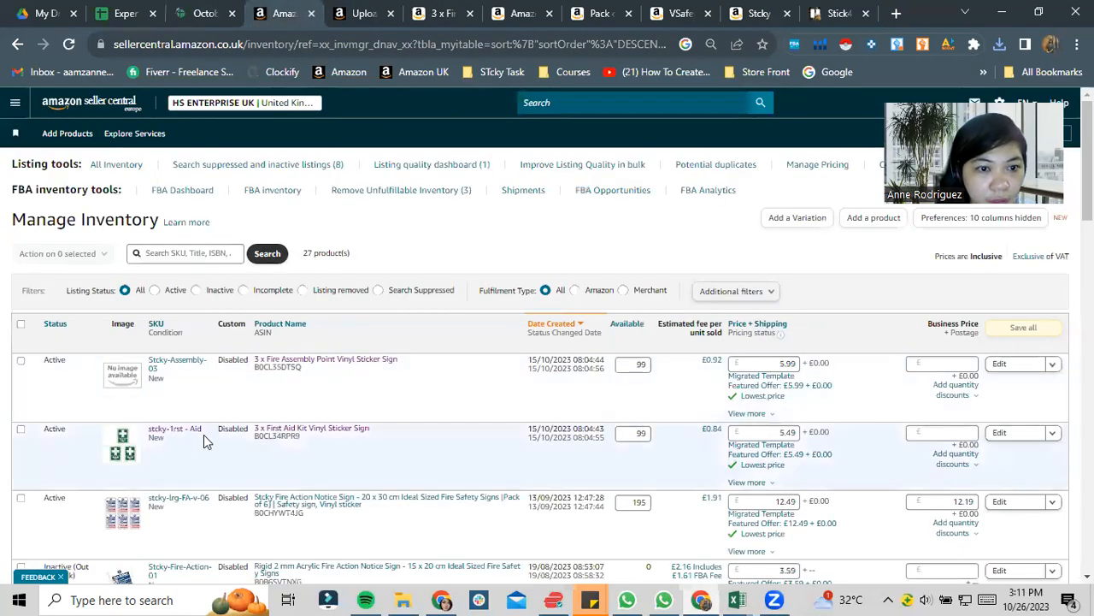
{"action": "left_click_drag", "start_coordinate": [203, 435], "coordinate": [150, 425]}
{"action": "key", "text": "ctrl+c"}
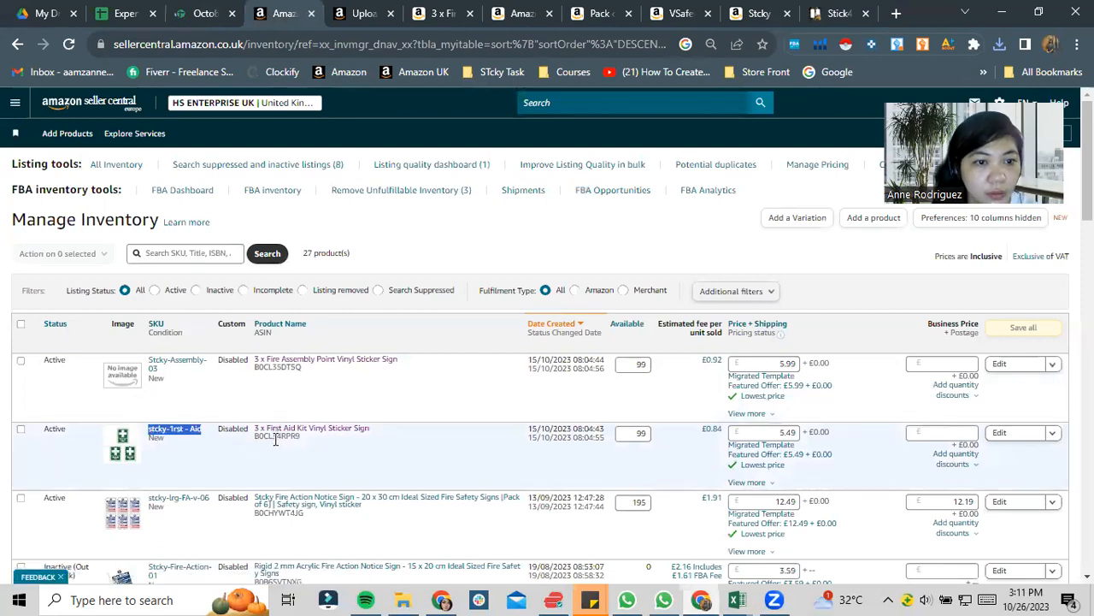
{"action": "key", "text": "alt+Tab"}
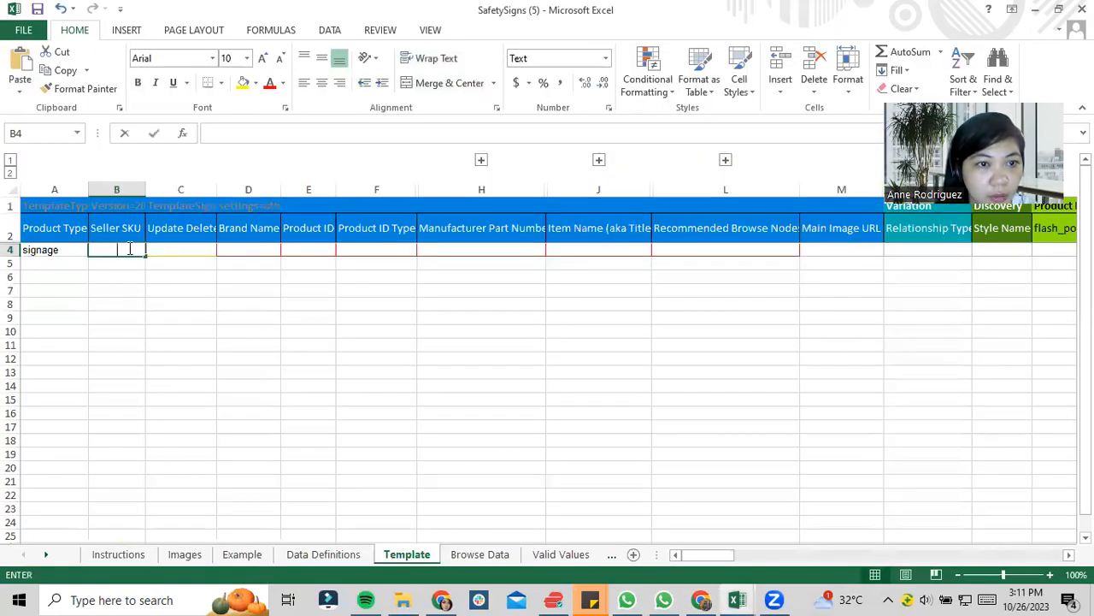
{"action": "key", "text": "ctrl+v"}
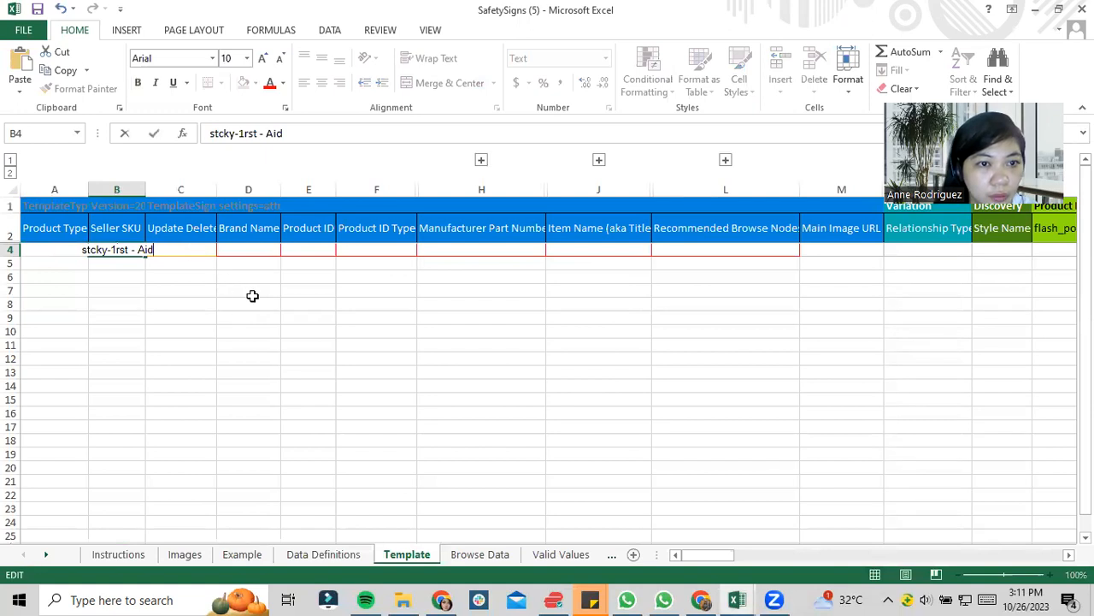
{"action": "left_click", "coordinate": [251, 279]}
{"action": "left_click", "coordinate": [64, 245]}
{"action": "type", "text": "signage"}
- Set Update Delete in row 4 to Update and open the list of Brand Name choices for that row
{"action": "left_click", "coordinate": [166, 249]}
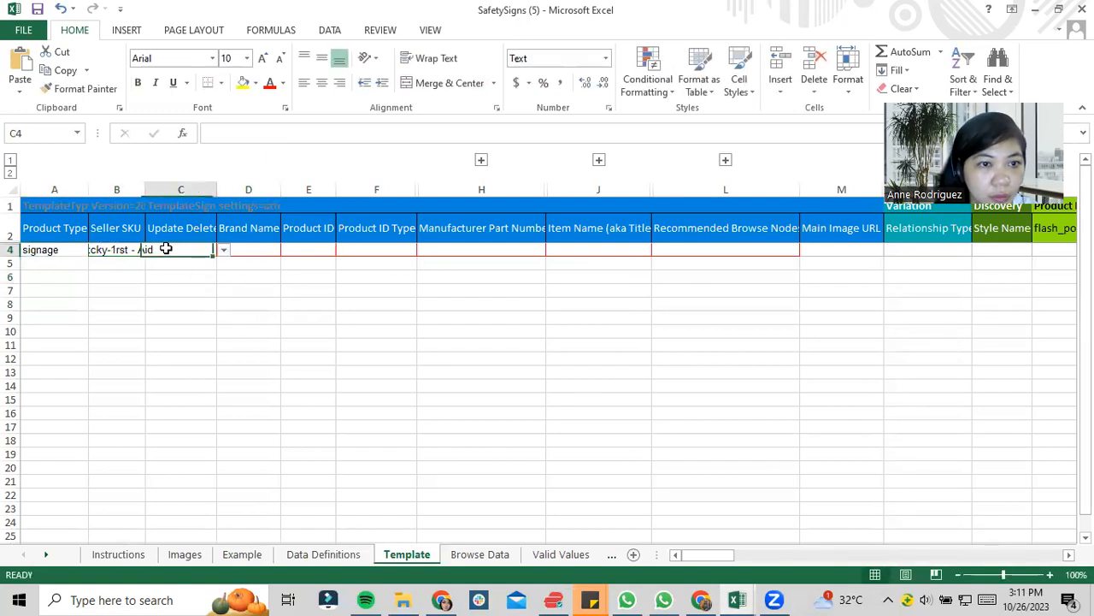
{"action": "left_click", "coordinate": [224, 250]}
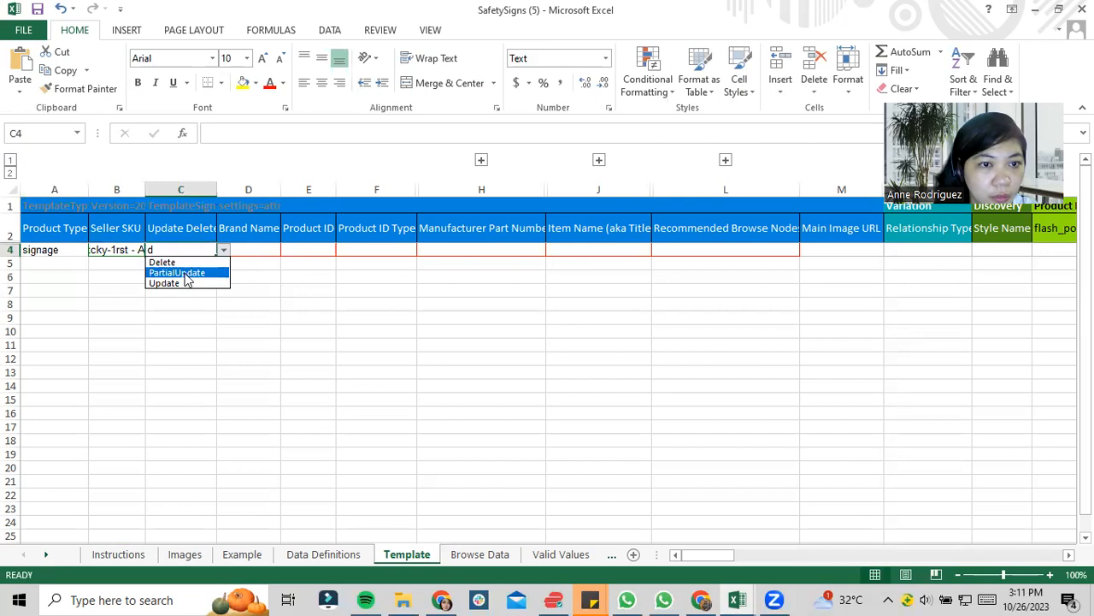
{"action": "left_click", "coordinate": [173, 283]}
{"action": "left_click", "coordinate": [251, 248]}
{"action": "left_click", "coordinate": [287, 250]}
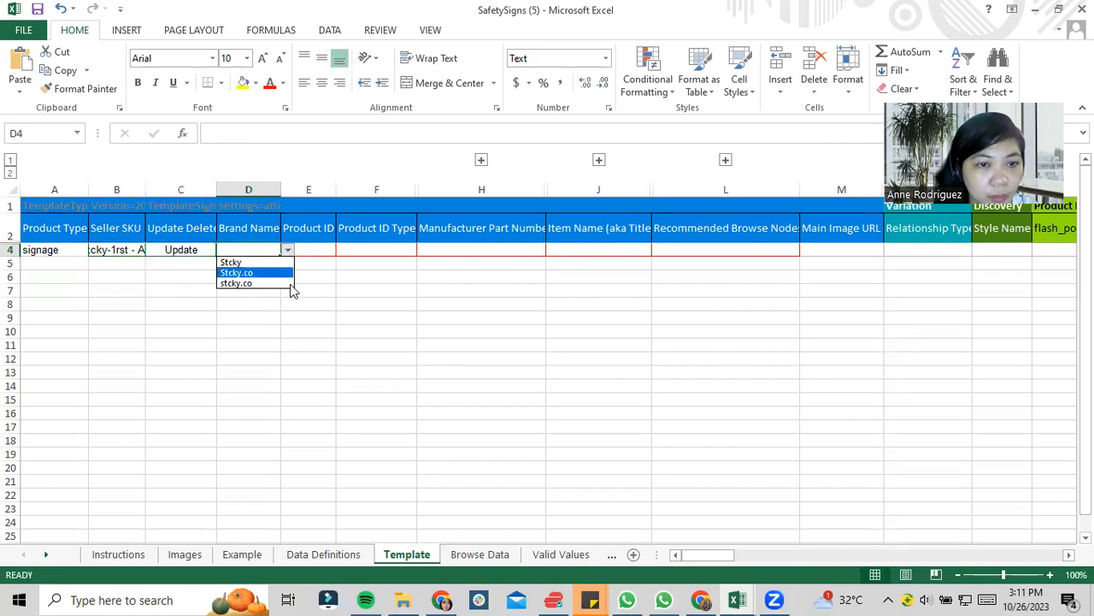
- Check Manage Inventory and the seller account's marketplace list in Seller Central for the brand name
{"action": "key", "text": "alt+Tab"}
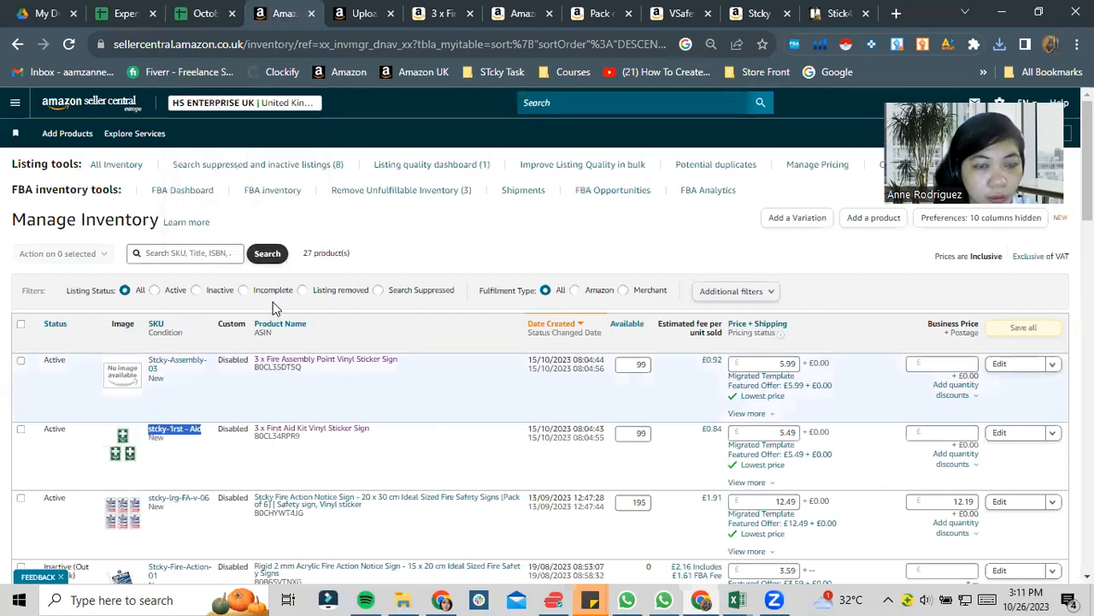
{"action": "key", "text": "alt+Tab"}
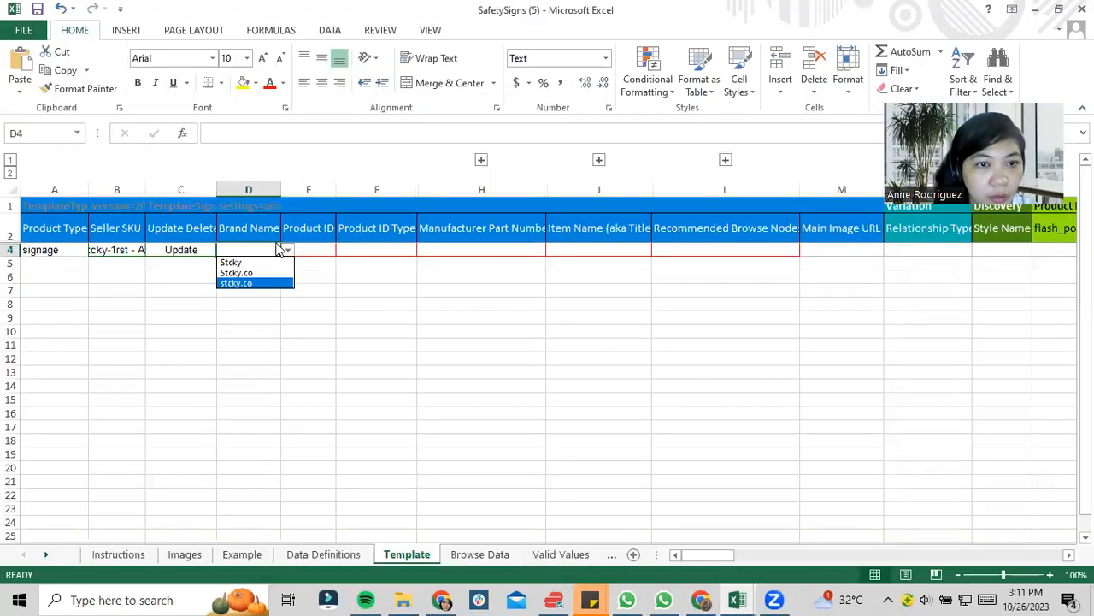
{"action": "key", "text": "alt+Tab"}
{"action": "left_click", "coordinate": [363, 12]}
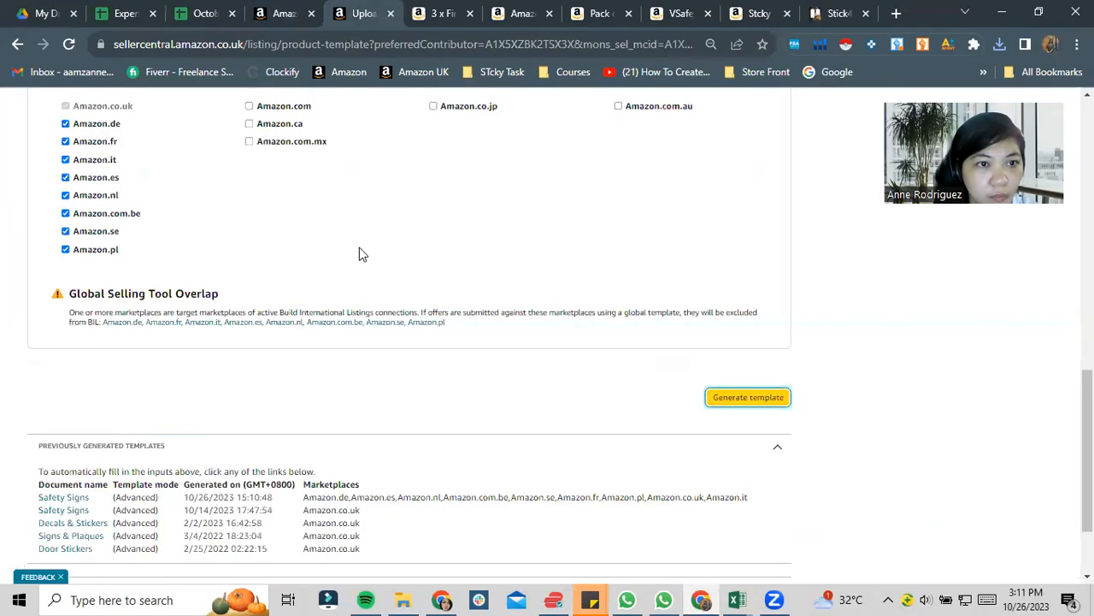
{"action": "scroll", "coordinate": [362, 254], "scroll_direction": "up", "scroll_amount": 10}
{"action": "left_click", "coordinate": [238, 103]}
{"action": "left_click", "coordinate": [237, 103]}
{"action": "left_click", "coordinate": [236, 105]}
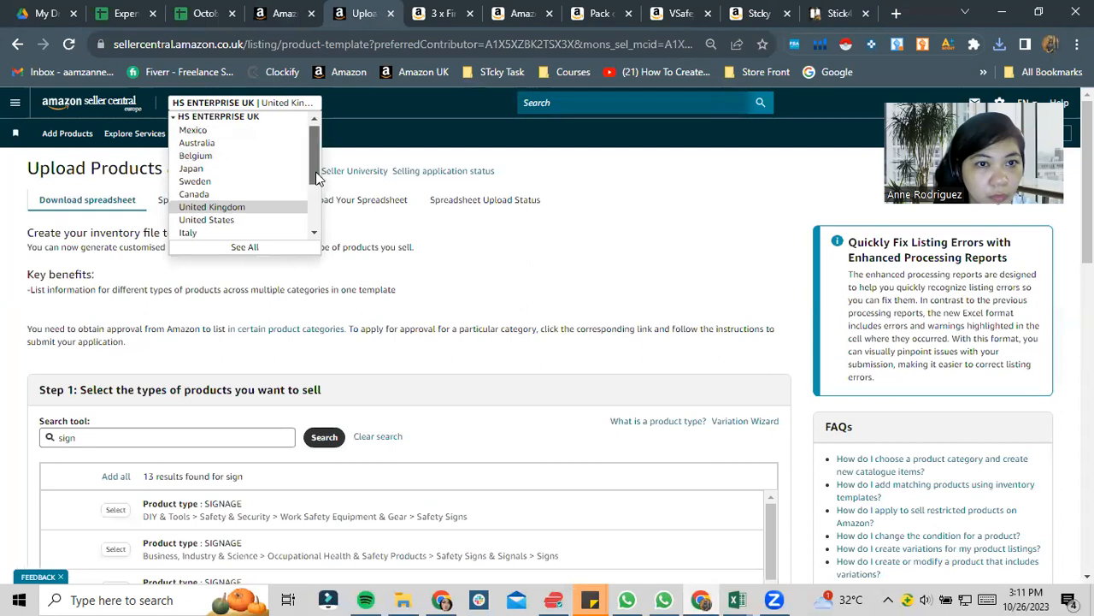
{"action": "left_click_drag", "start_coordinate": [316, 177], "coordinate": [311, 216]}
- Look up the brand in the First Aid Kit sign listing's technical details and set Brand Name in row 4 to Stcky.co
{"action": "key", "text": "ctrl+Tab"}
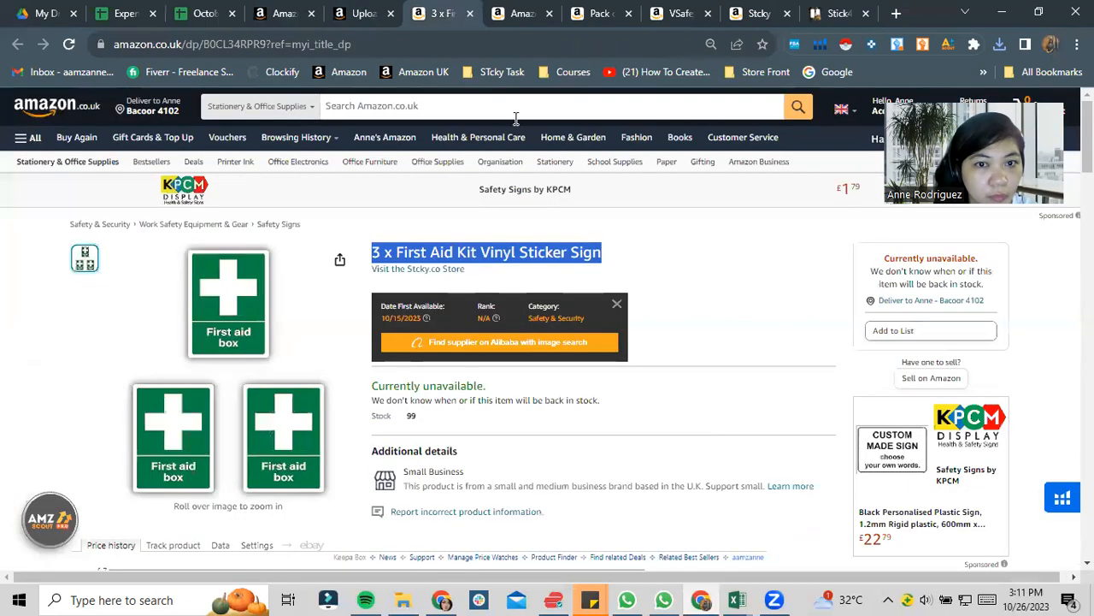
{"action": "scroll", "coordinate": [547, 329], "scroll_direction": "down", "scroll_amount": 3}
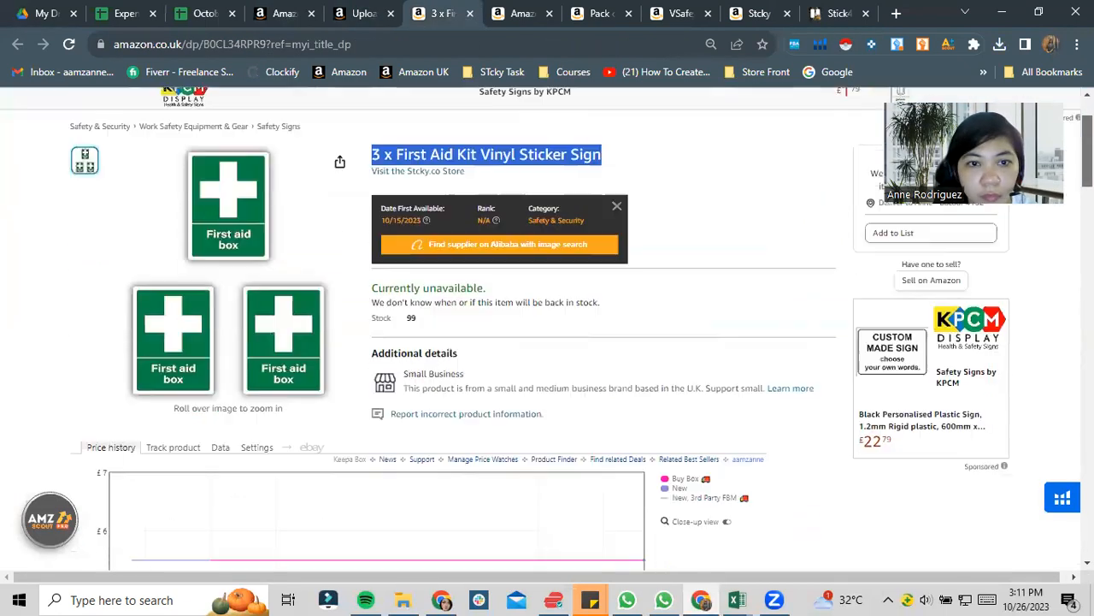
{"action": "scroll", "coordinate": [547, 328], "scroll_direction": "up", "scroll_amount": 2}
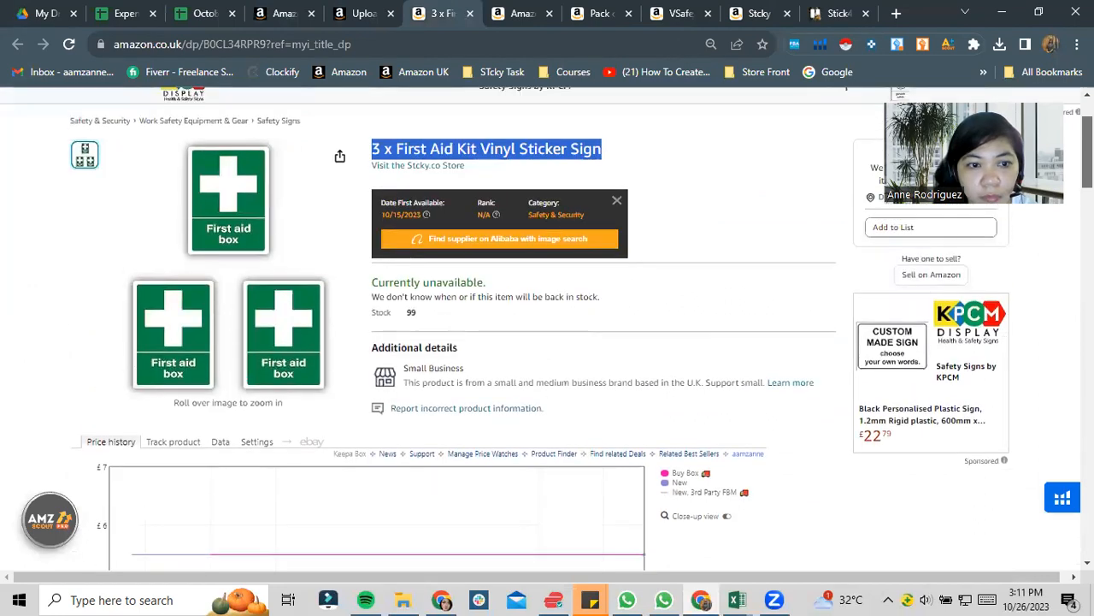
{"action": "scroll", "coordinate": [548, 328], "scroll_direction": "down", "scroll_amount": 10}
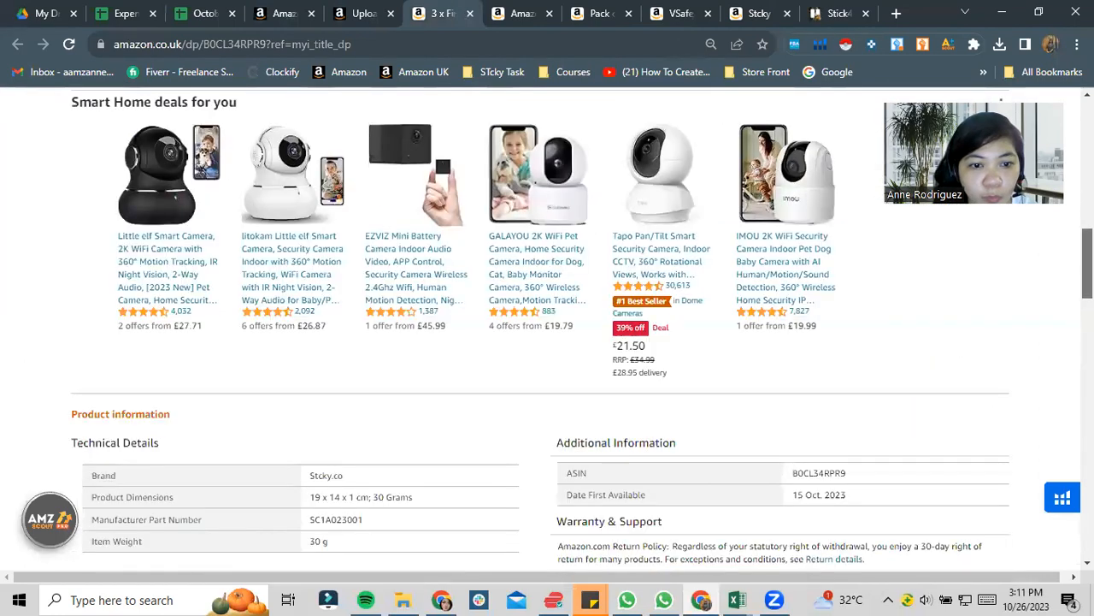
{"action": "left_click_drag", "start_coordinate": [301, 473], "coordinate": [349, 478]}
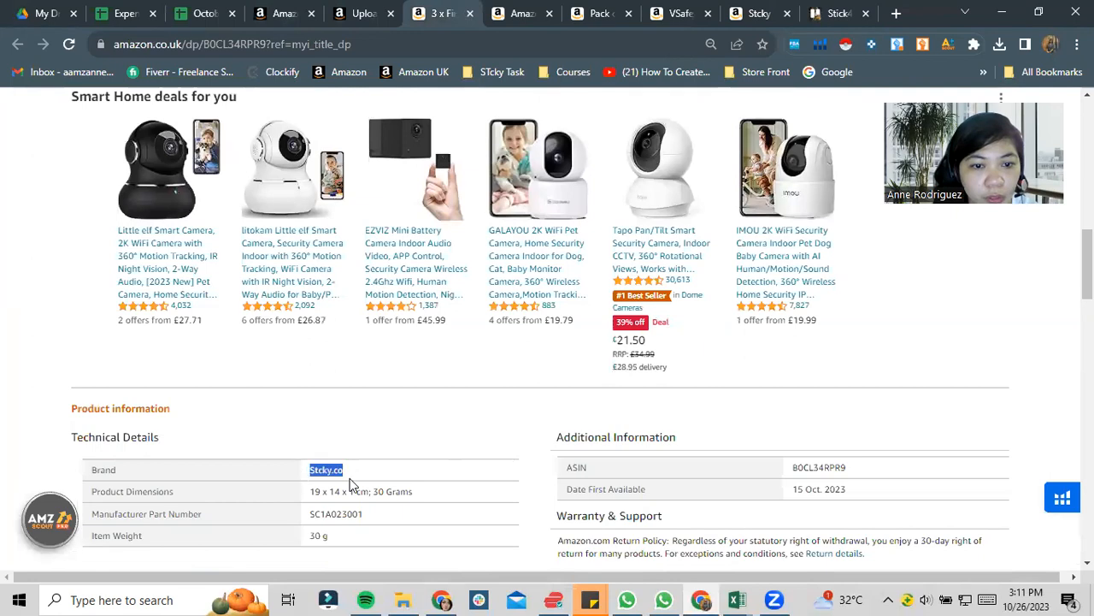
{"action": "key", "text": "alt+Tab"}
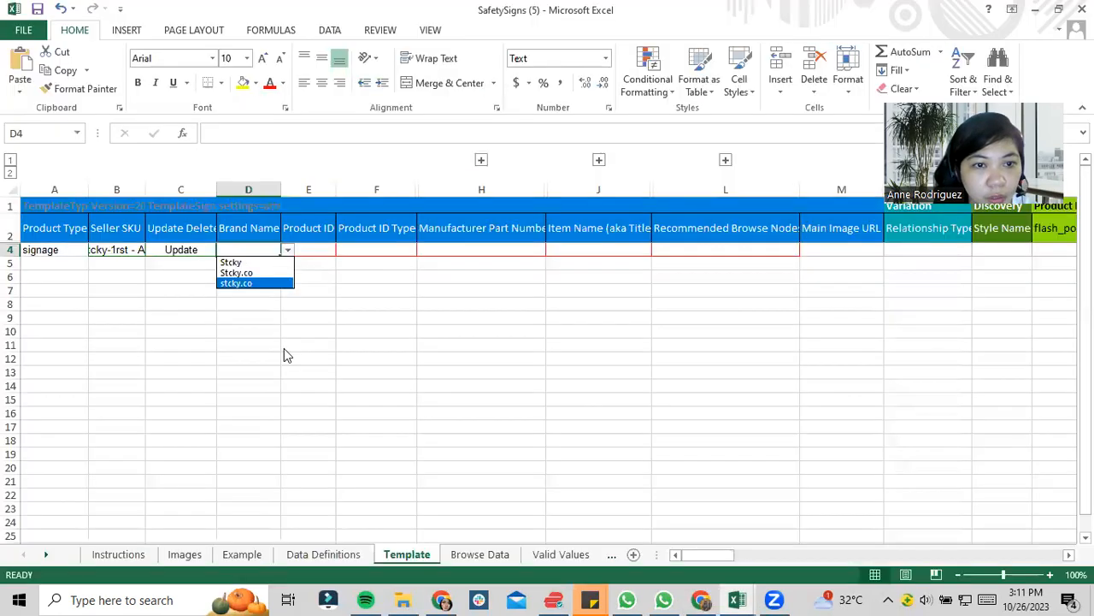
{"action": "left_click", "coordinate": [270, 274]}
{"action": "key", "text": "alt+Tab"}
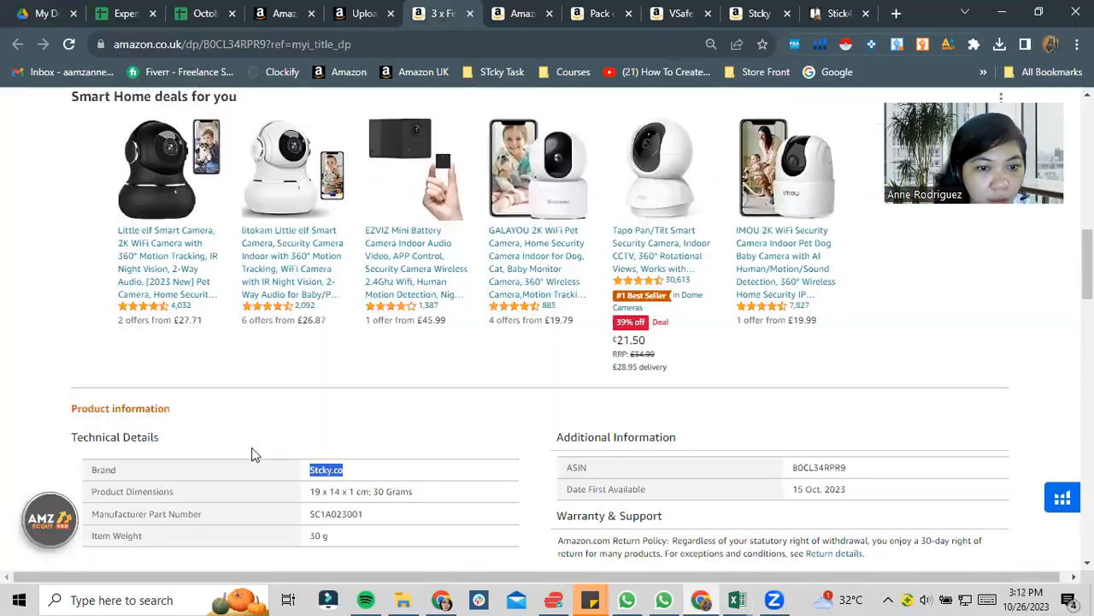
{"action": "key", "text": "alt+Tab"}
- Copy the First Aid Kit sign's ASIN, B0CL34RPR9, from Manage Inventory into the Product ID cell of row 4
{"action": "key", "text": "alt+Tab"}
{"action": "key", "text": "alt+Tab"}
{"action": "left_click", "coordinate": [319, 250]}
{"action": "key", "text": "alt+Tab"}
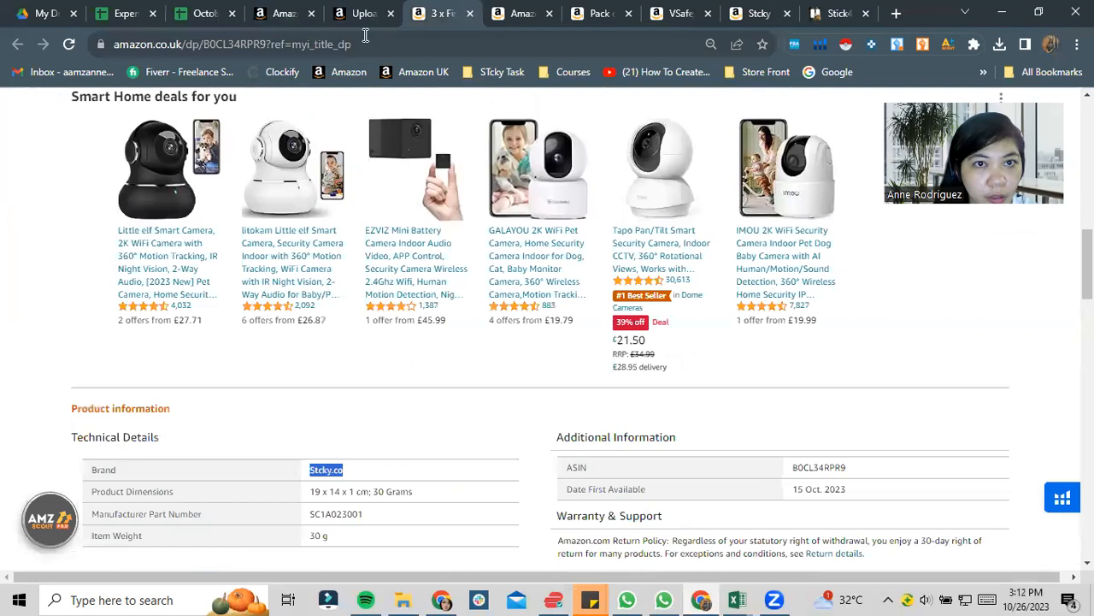
{"action": "left_click", "coordinate": [371, 10]}
{"action": "left_click", "coordinate": [286, 11]}
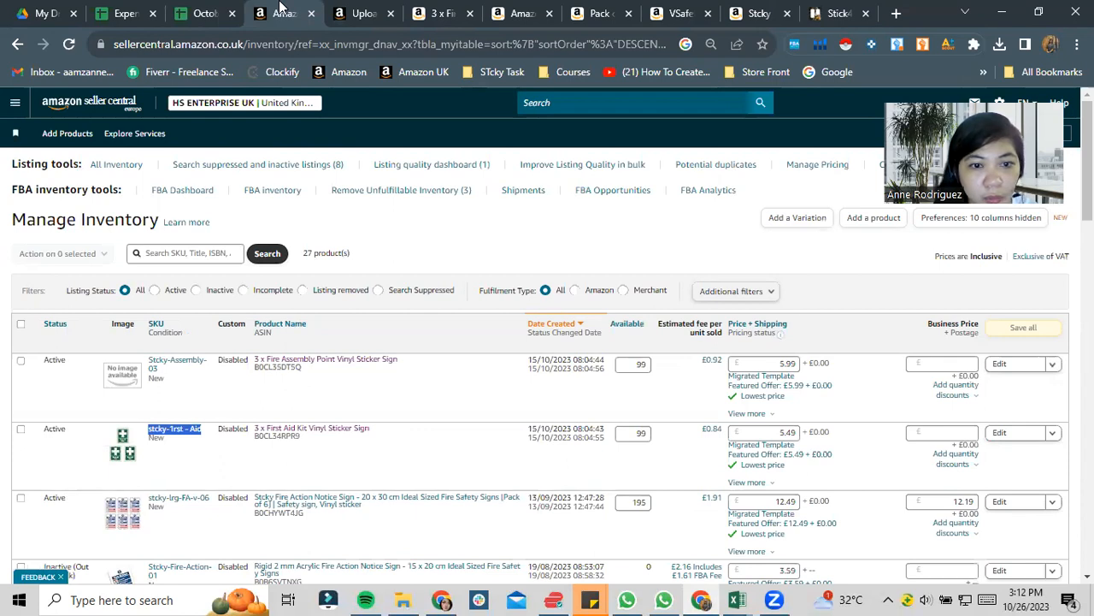
{"action": "left_click_drag", "start_coordinate": [301, 437], "coordinate": [257, 434]}
{"action": "key", "text": "ctrl+c"}
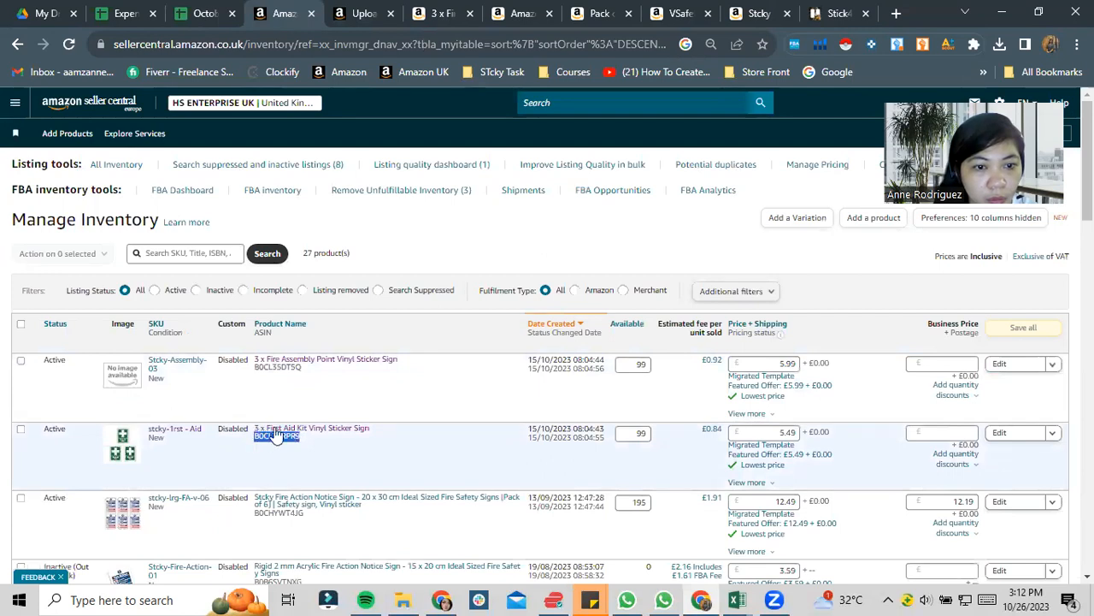
{"action": "key", "text": "alt+Tab"}
{"action": "key", "text": "ctrl+v"}
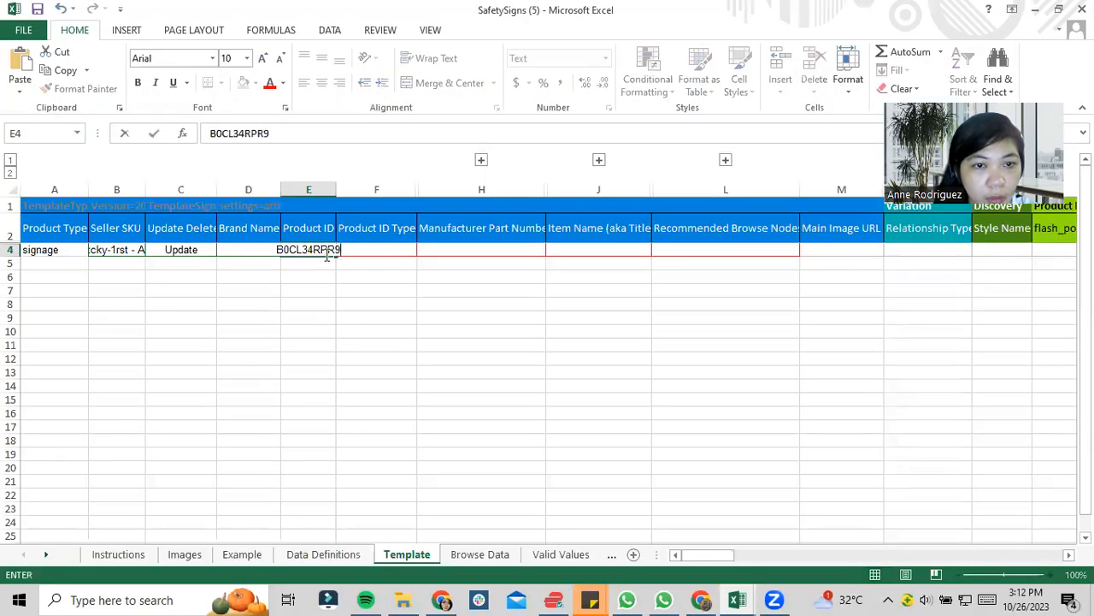
{"action": "left_click", "coordinate": [363, 294]}
- Set the Product ID Type in row 4 to ASIN
{"action": "left_click", "coordinate": [381, 250]}
{"action": "left_click", "coordinate": [424, 250]}
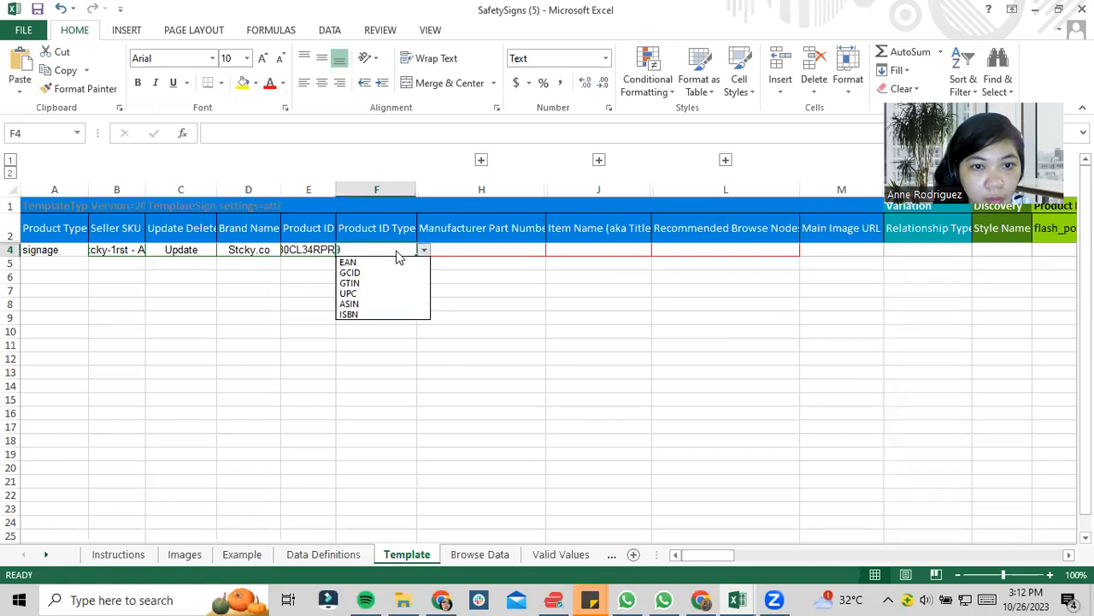
{"action": "left_click", "coordinate": [356, 303]}
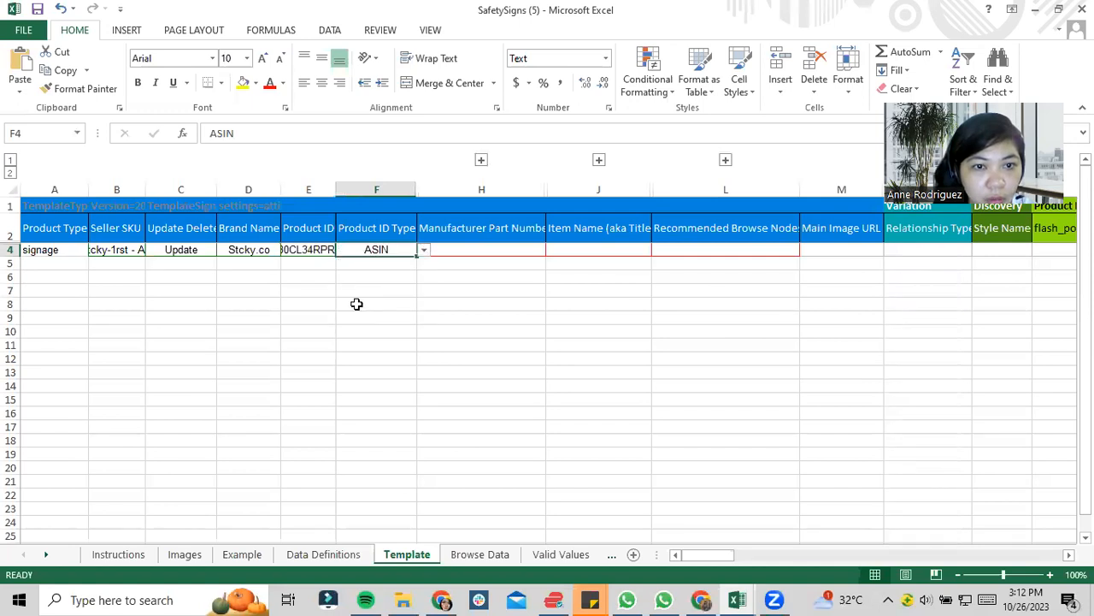
- Select row 4's Item Name cell and check the product title on the First Aid Kit sign's Amazon.co.uk listing
{"action": "left_click", "coordinate": [524, 252]}
{"action": "left_click", "coordinate": [608, 252]}
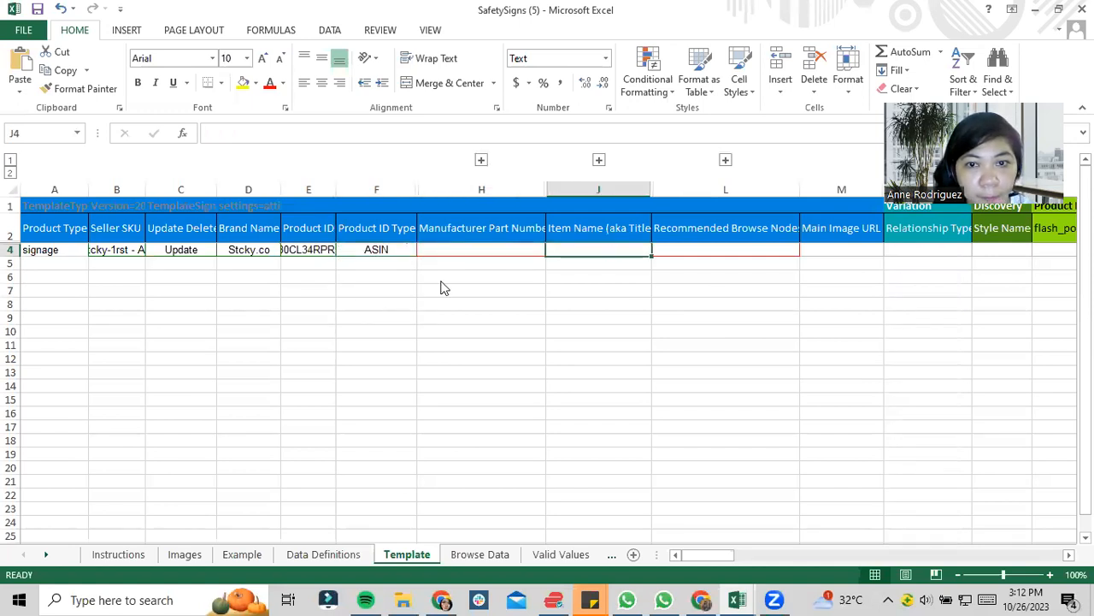
{"action": "key", "text": "alt+Tab"}
{"action": "left_click", "coordinate": [384, 8]}
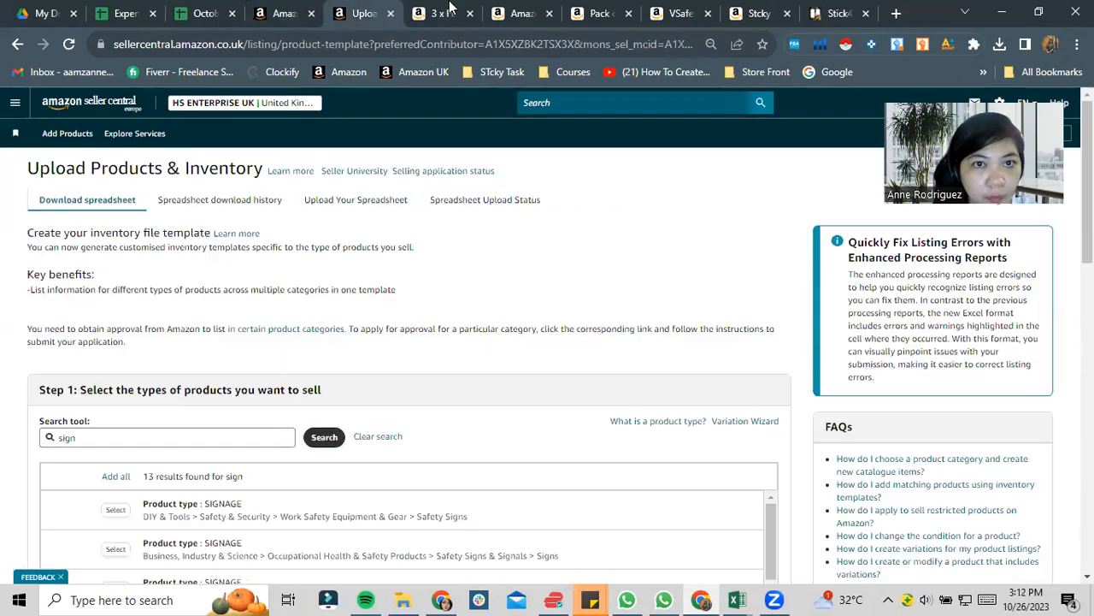
{"action": "left_click", "coordinate": [449, 8]}
{"action": "scroll", "coordinate": [359, 304], "scroll_direction": "up", "scroll_amount": 10}
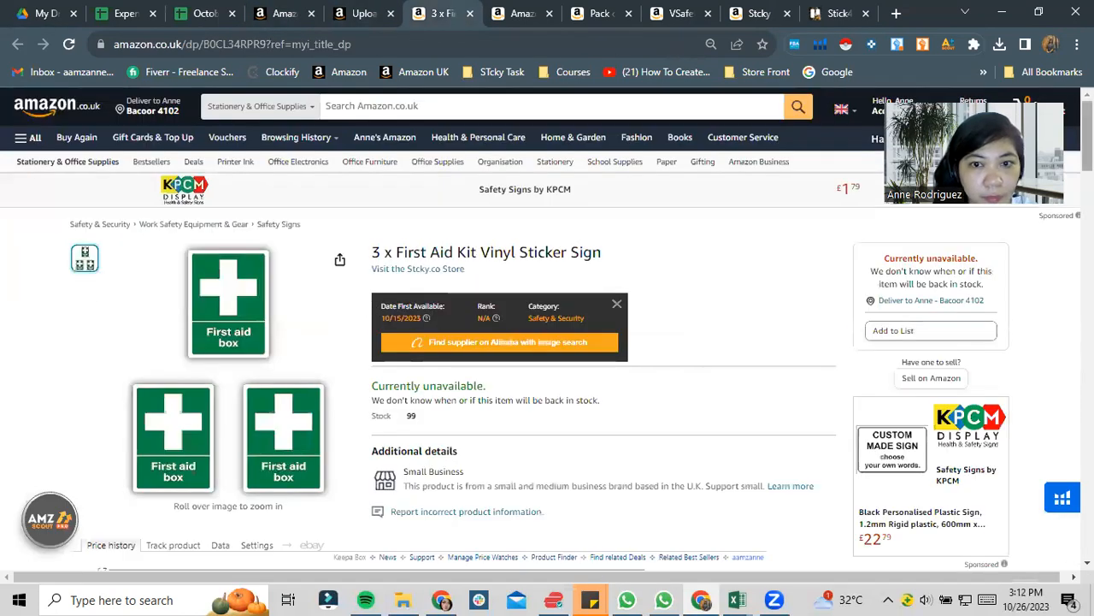
{"action": "left_click_drag", "start_coordinate": [625, 255], "coordinate": [371, 248]}
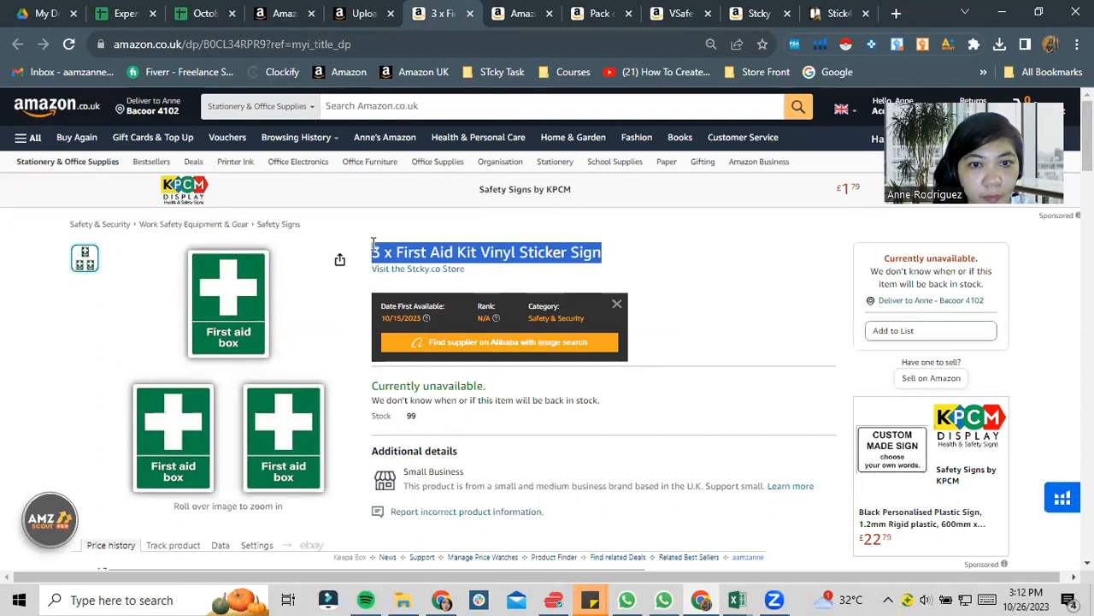
{"action": "left_click", "coordinate": [557, 248]}
{"action": "left_click_drag", "start_coordinate": [603, 253], "coordinate": [476, 251]}
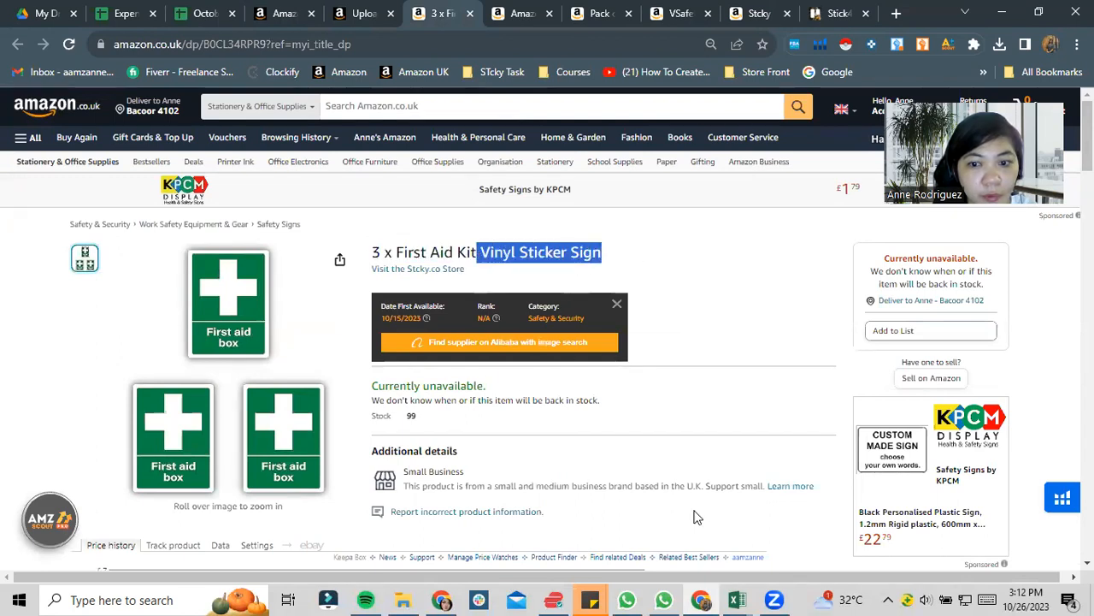
- Check the keyword phrases in the First_Aid_Located_Here workbook, then return to the SafetySigns template
{"action": "left_click", "coordinate": [737, 599]}
{"action": "left_click", "coordinate": [790, 537]}
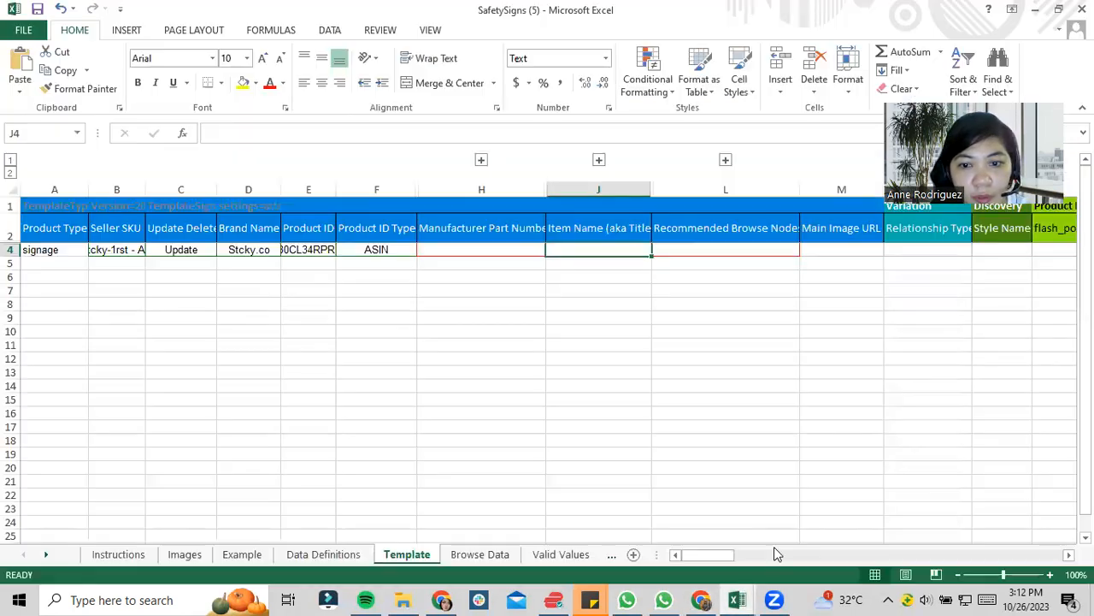
{"action": "left_click", "coordinate": [737, 599]}
{"action": "left_click", "coordinate": [642, 540]}
{"action": "scroll", "coordinate": [191, 354], "scroll_direction": "up", "scroll_amount": 1}
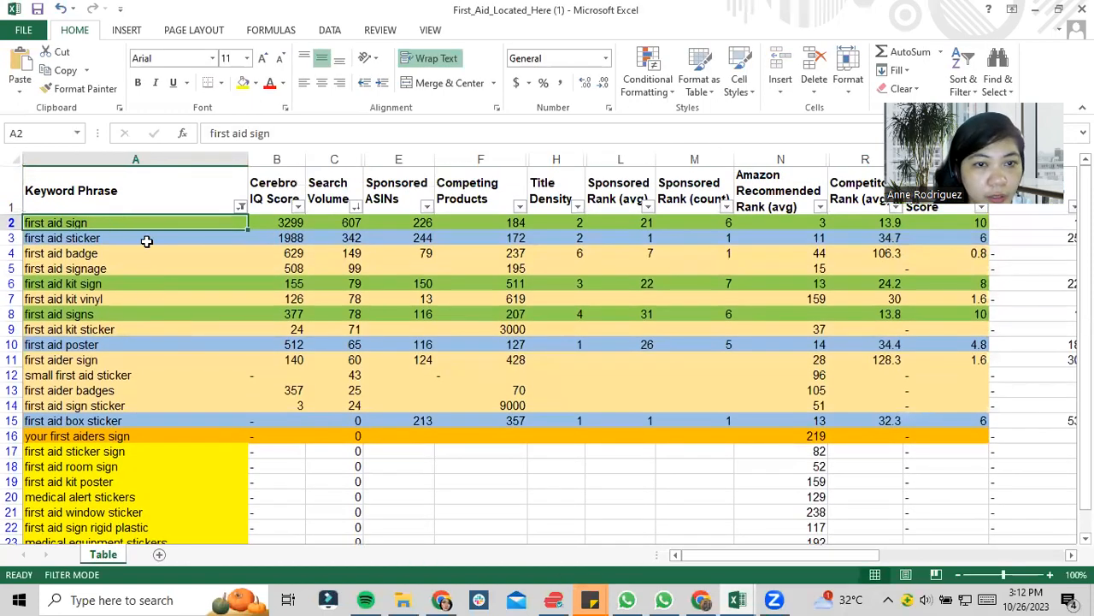
{"action": "key", "text": "alt+Tab"}
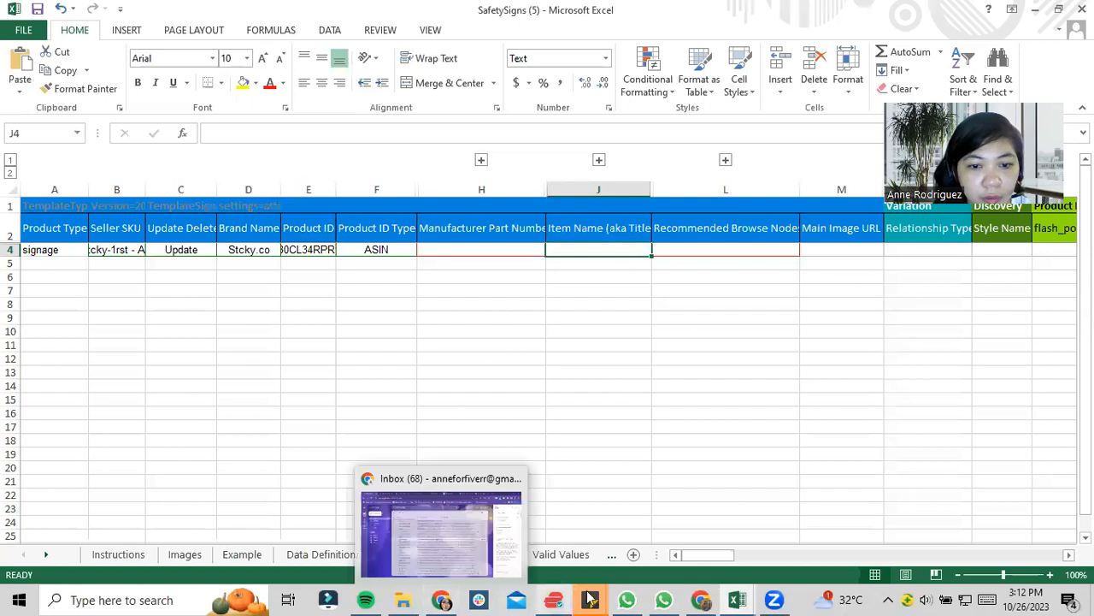
- Copy the listing title "3 x First Aid Kit Vinyl Sticker Sign" from Amazon.co.uk into the Item Name cell of row 4
{"action": "left_click", "coordinate": [701, 599]}
{"action": "left_click", "coordinate": [526, 251]}
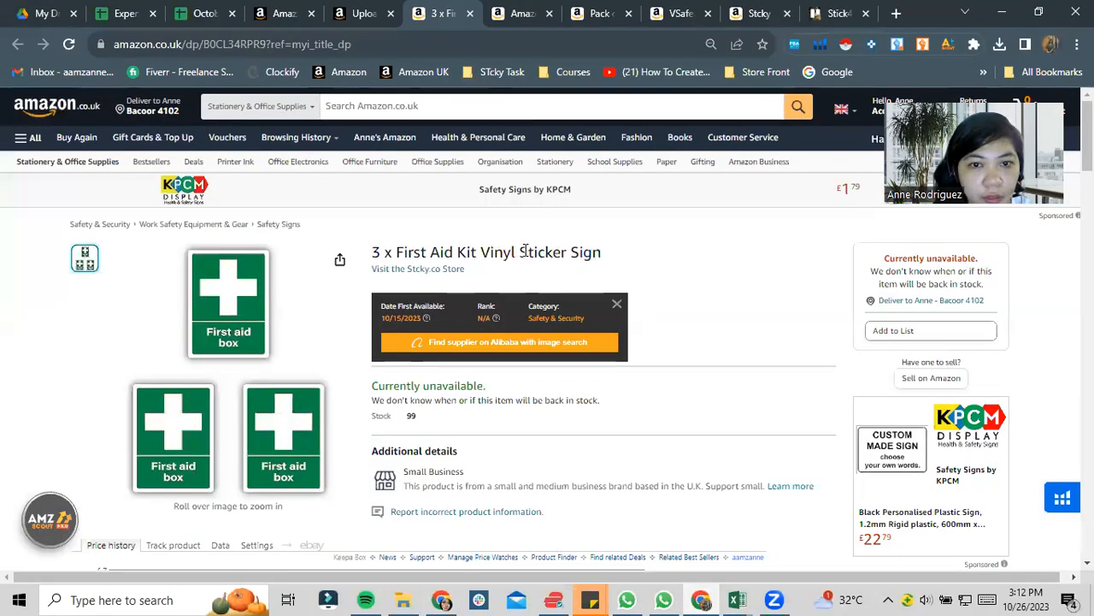
{"action": "mouse_move", "coordinate": [389, 253]}
{"action": "left_mouse_down"}
{"action": "mouse_move", "coordinate": [570, 245]}
{"action": "mouse_move", "coordinate": [618, 249]}
{"action": "mouse_move", "coordinate": [618, 259]}
{"action": "mouse_move", "coordinate": [376, 251]}
{"action": "left_mouse_up"}
{"action": "key", "text": "ctrl+c"}
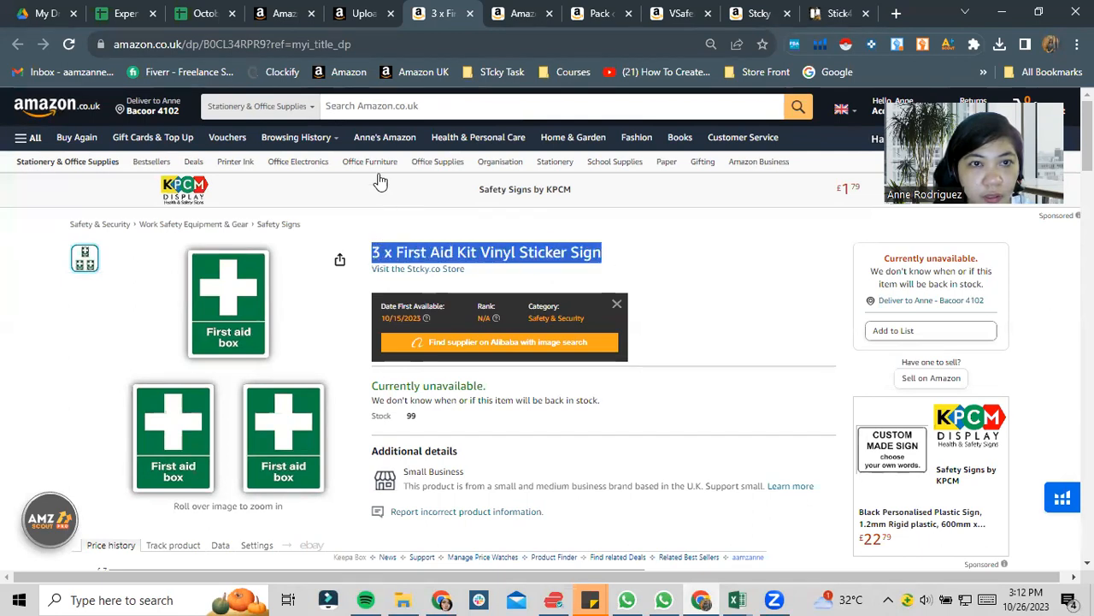
{"action": "left_click", "coordinate": [288, 12]}
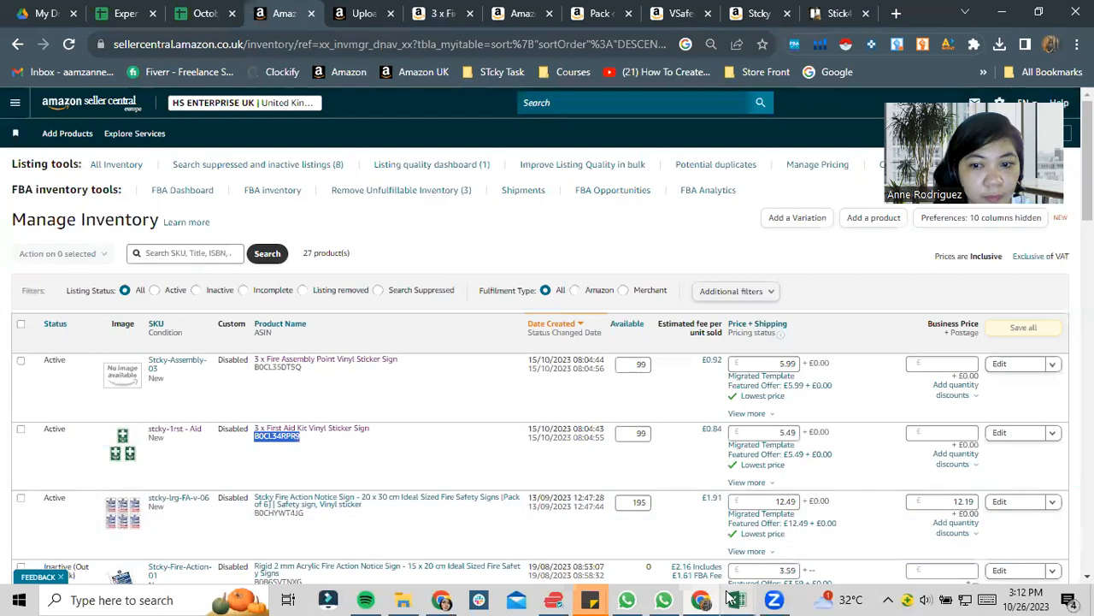
{"action": "mouse_move", "coordinate": [737, 599]}
{"action": "left_click", "coordinate": [824, 538]}
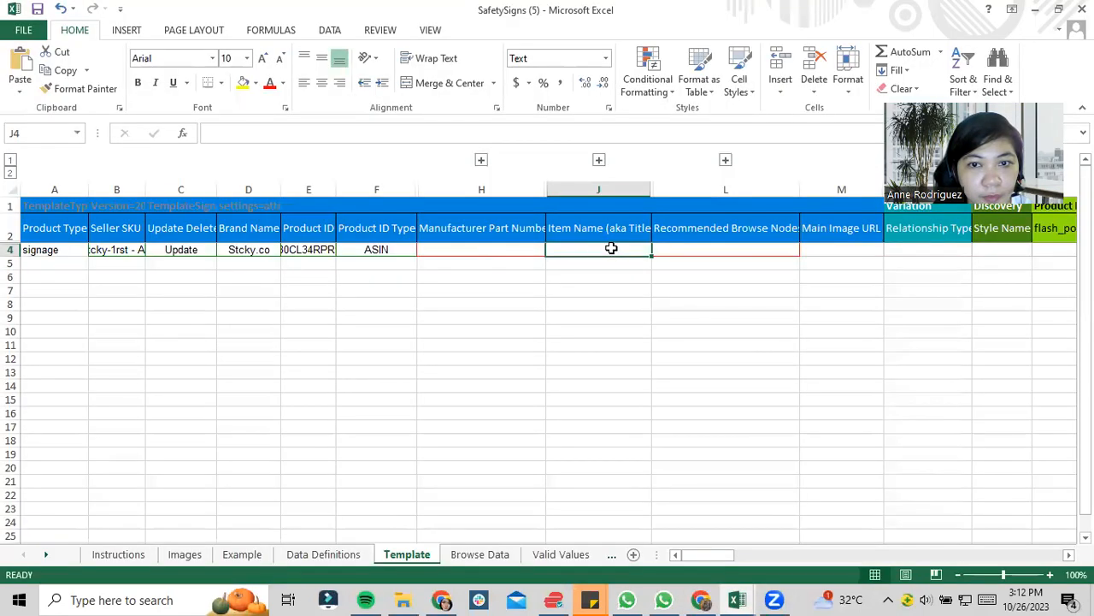
{"action": "key", "text": "ctrl+v"}
{"action": "left_click", "coordinate": [655, 293]}
{"action": "left_click", "coordinate": [733, 246]}
{"action": "left_click", "coordinate": [806, 249]}
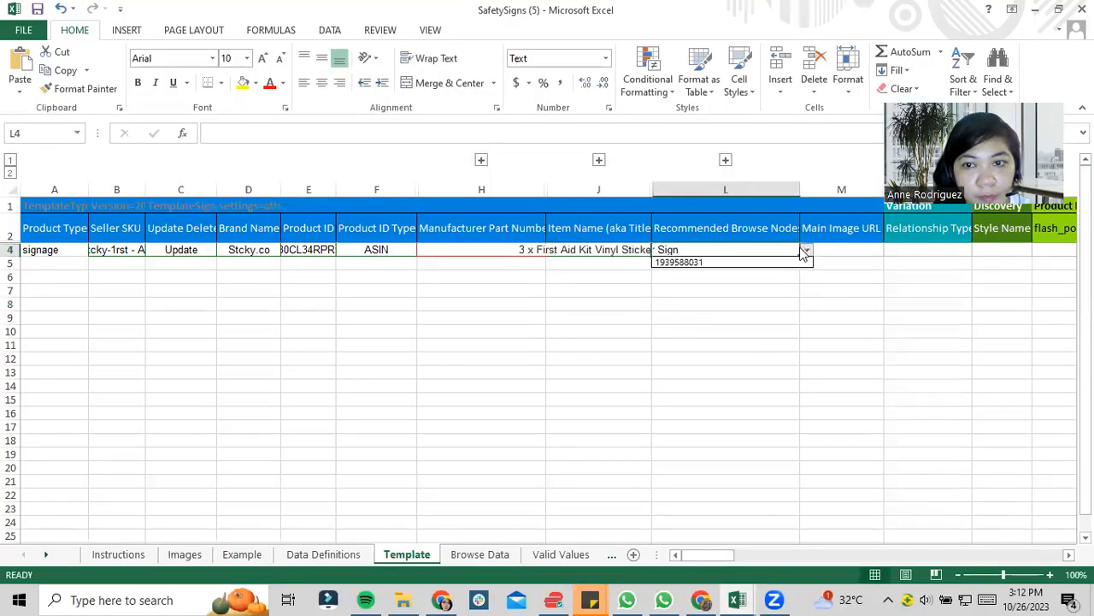
{"action": "left_click", "coordinate": [790, 260]}
- Review the row 4 columns from Main Image URL through Relationship Type and Style Name to the Dimensions group
{"action": "left_click", "coordinate": [832, 250]}
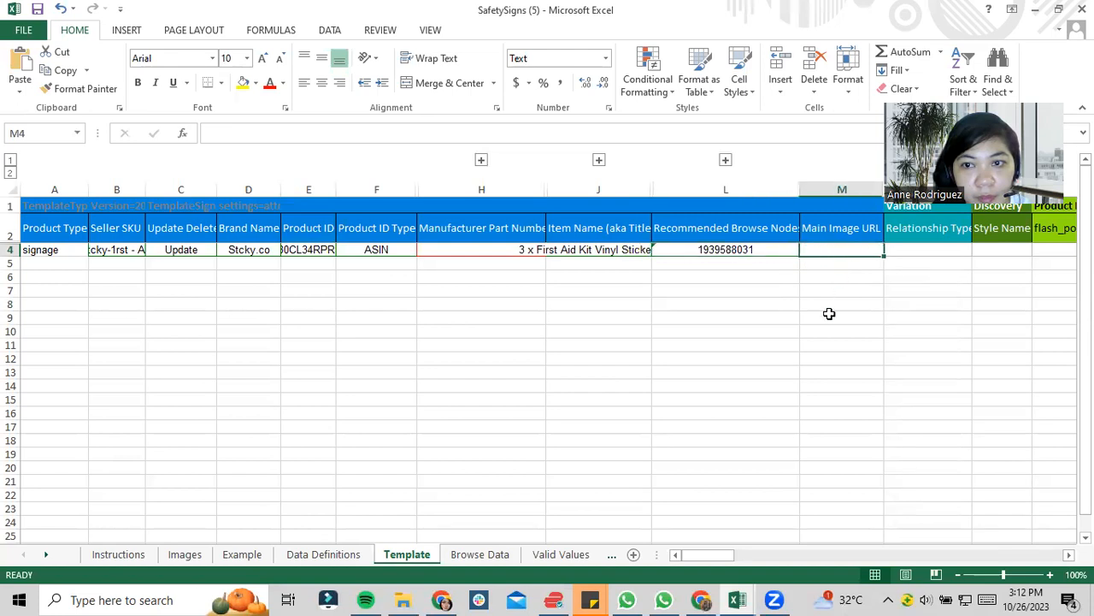
{"action": "key", "text": "Right"}
{"action": "key", "text": "Right"}
{"action": "key", "text": "Right"}
{"action": "key", "text": "Right"}
{"action": "key", "text": "Right"}
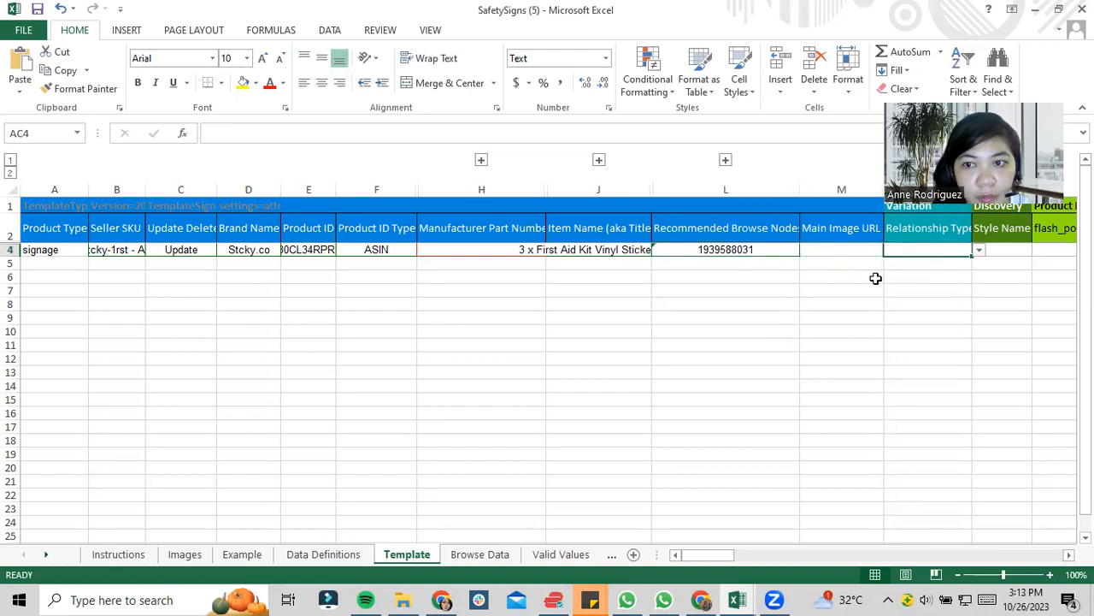
{"action": "key", "text": "Right"}
{"action": "key", "text": "Right"}
{"action": "key", "text": "Right"}
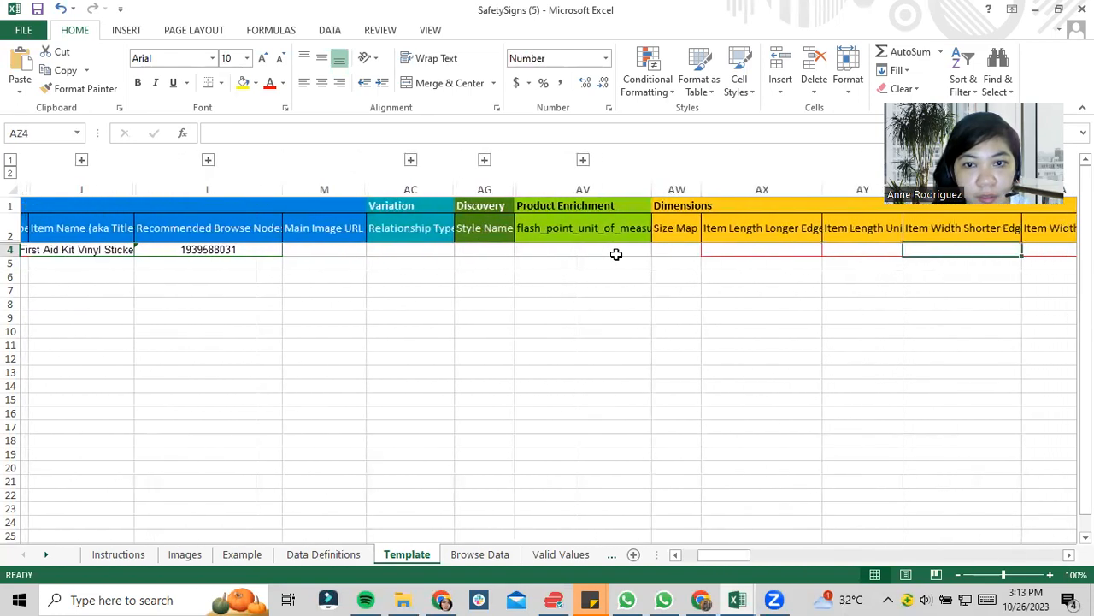
{"action": "left_click", "coordinate": [399, 247]}
{"action": "left_click", "coordinate": [470, 249]}
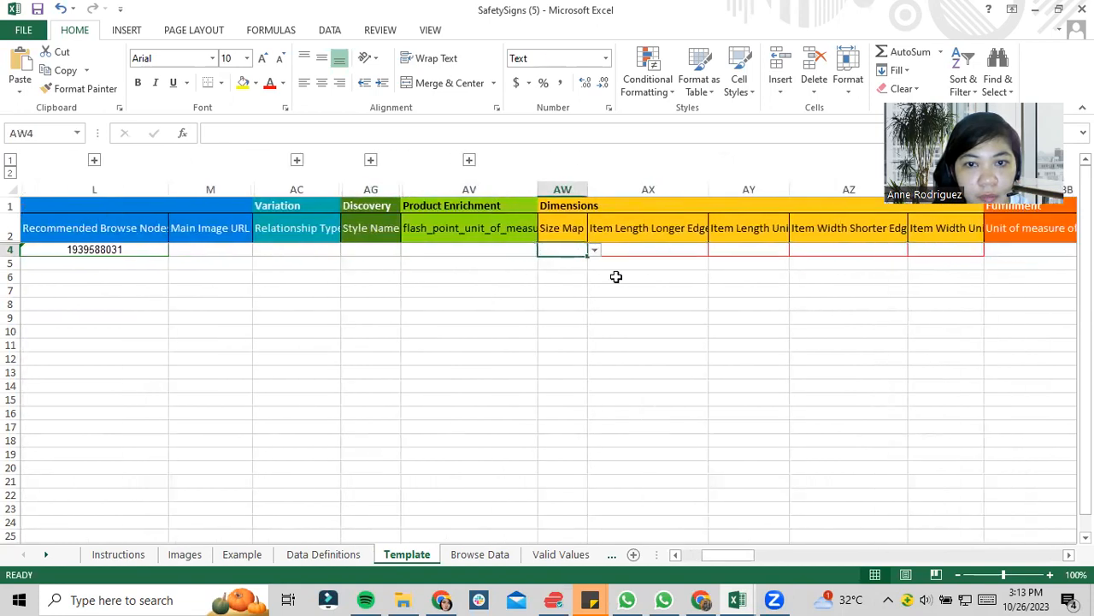
- Look up the product dimensions and manufacturer part number in the First Aid Kit sign listing's technical details
{"action": "left_click", "coordinate": [701, 599]}
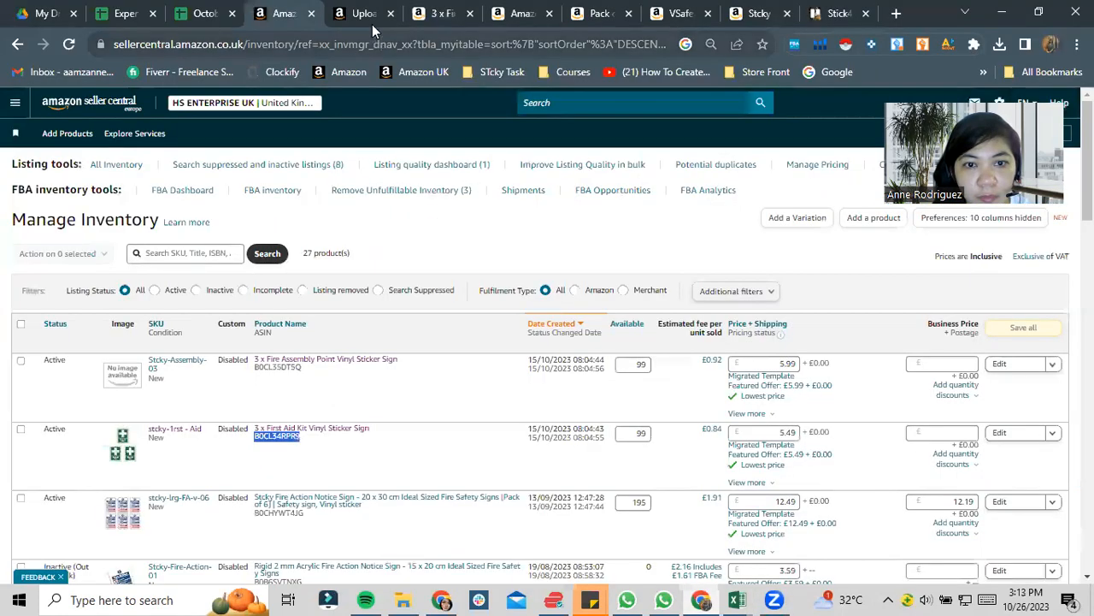
{"action": "left_click", "coordinate": [444, 10]}
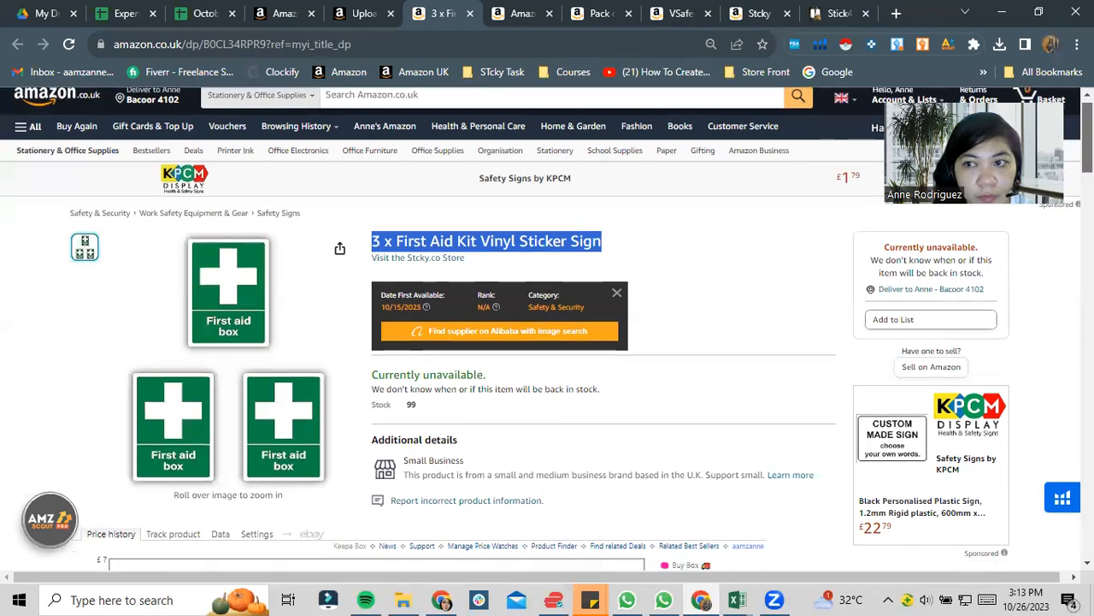
{"action": "scroll", "coordinate": [547, 328], "scroll_direction": "down", "scroll_amount": 4}
{"action": "scroll", "coordinate": [547, 328], "scroll_direction": "down", "scroll_amount": 8}
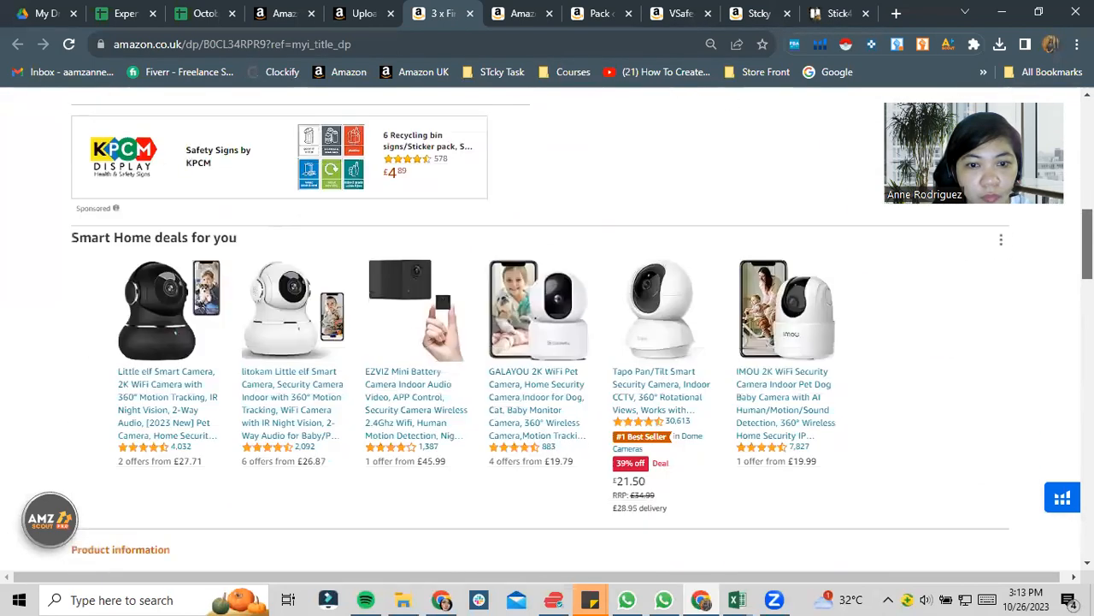
{"action": "left_click_drag", "start_coordinate": [1088, 281], "coordinate": [1088, 283]}
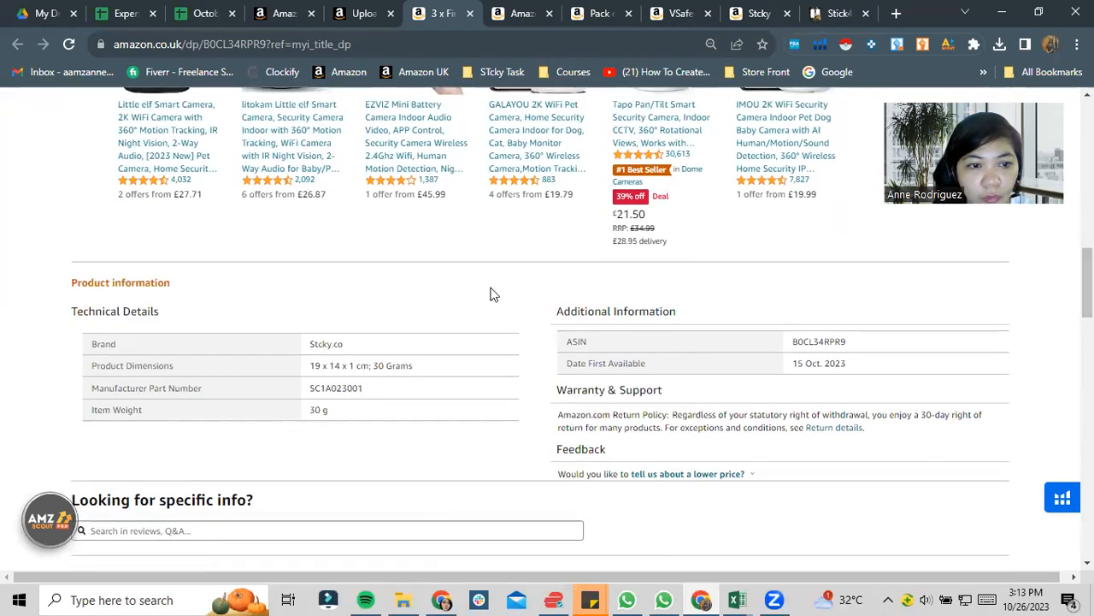
{"action": "left_click_drag", "start_coordinate": [310, 374], "coordinate": [369, 387]}
{"action": "right_click", "coordinate": [370, 386]}
{"action": "left_click", "coordinate": [389, 395]}
{"action": "key", "text": "alt+Tab"}
- Examine the row 4 Dimensions fields, from Size Map to the item length and width values and their units
{"action": "left_click", "coordinate": [594, 250]}
{"action": "left_click", "coordinate": [594, 250]}
{"action": "left_click", "coordinate": [652, 248]}
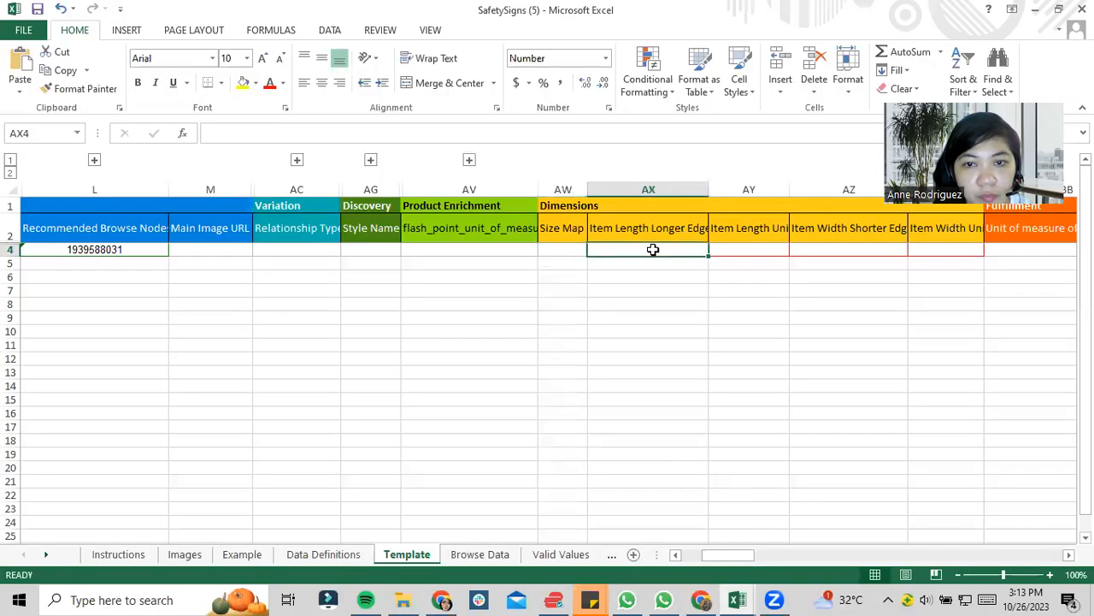
{"action": "left_click", "coordinate": [763, 248]}
{"action": "left_click", "coordinate": [843, 248]}
{"action": "left_click", "coordinate": [912, 252]}
{"action": "key", "text": "Right"}
{"action": "key", "text": "Right"}
{"action": "key", "text": "Right"}
{"action": "key", "text": "Right"}
{"action": "left_click", "coordinate": [409, 253]}
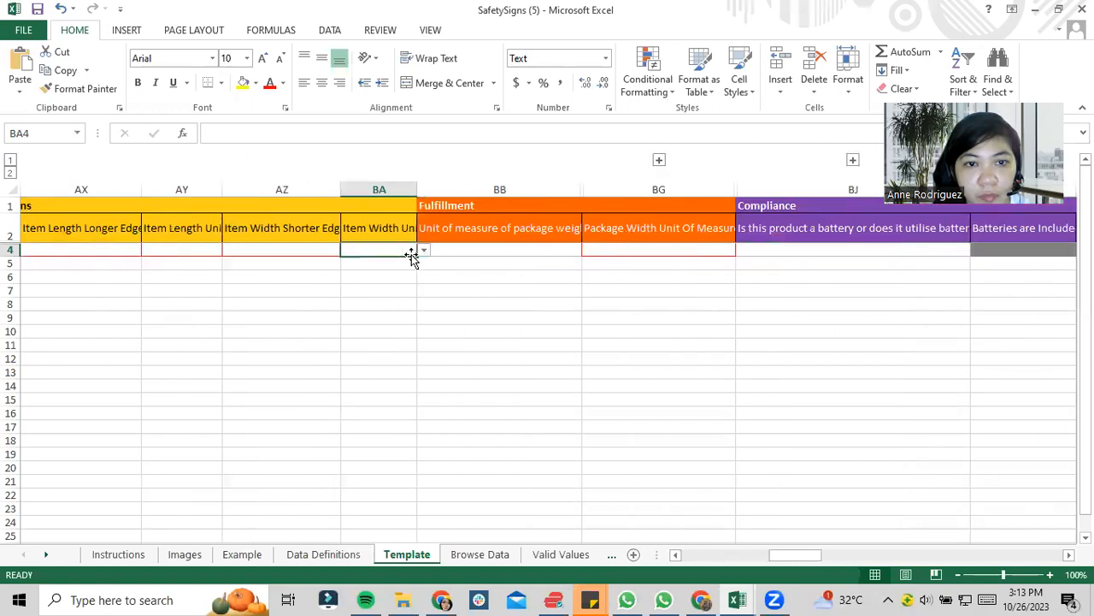
{"action": "left_click", "coordinate": [422, 251]}
{"action": "key", "text": "Escape"}
- Review the Fulfillment and Compliance columns of row 4, including the package units and battery fields
{"action": "key", "text": "Right"}
{"action": "key", "text": "Right"}
{"action": "key", "text": "Right"}
{"action": "key", "text": "Right"}
{"action": "key", "text": "Right"}
{"action": "key", "text": "Right"}
{"action": "key", "text": "Right"}
{"action": "key", "text": "Right"}
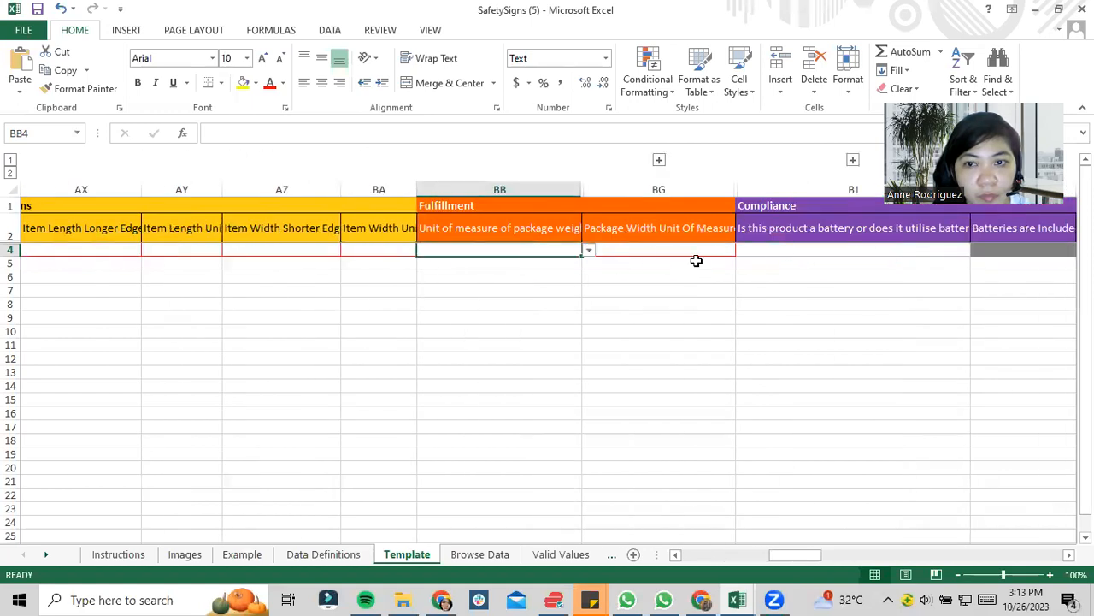
{"action": "left_click", "coordinate": [261, 243]}
{"action": "key", "text": "Right"}
{"action": "key", "text": "Right"}
{"action": "key", "text": "Right"}
{"action": "key", "text": "Right"}
{"action": "key", "text": "Right"}
{"action": "key", "text": "Right"}
{"action": "key", "text": "Right"}
{"action": "key", "text": "Right"}
{"action": "key", "text": "Right"}
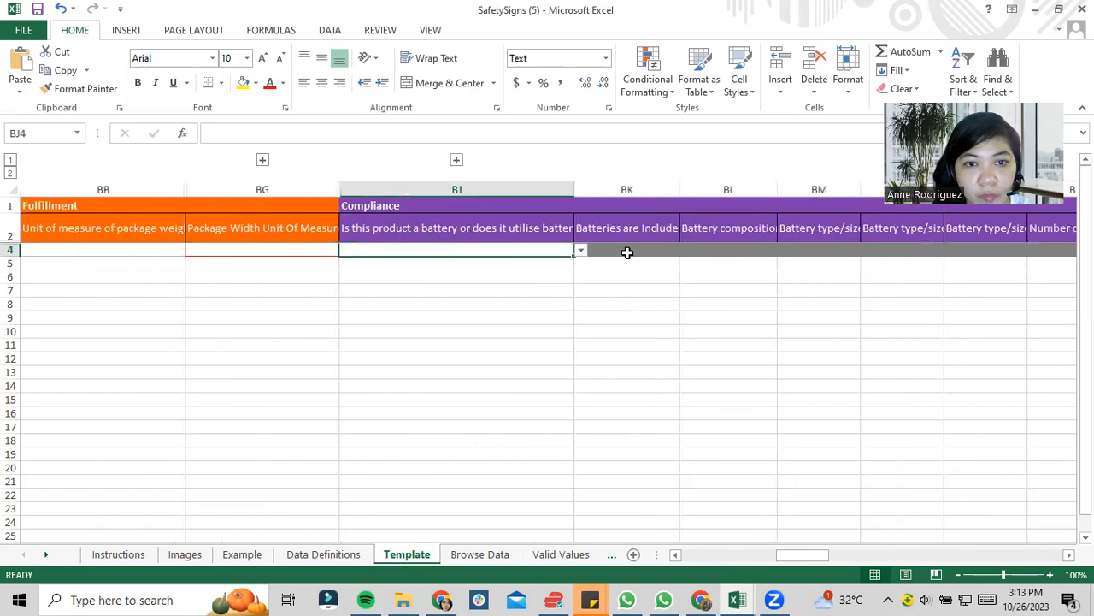
- Look through the remaining template columns up to Business Price at the end of the sheet
{"action": "left_click", "coordinate": [764, 557]}
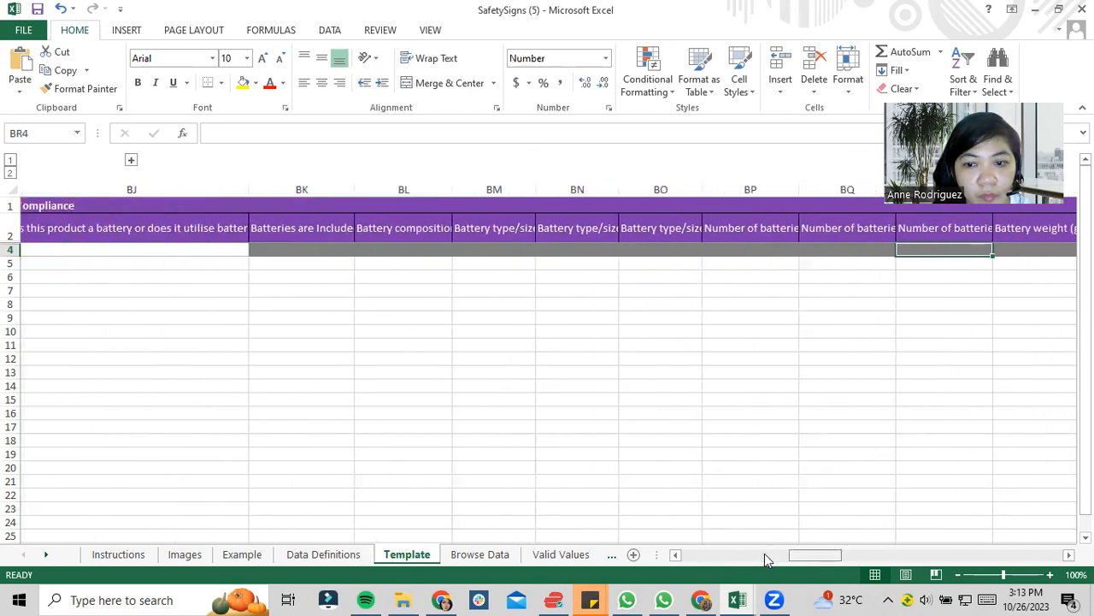
{"action": "left_click_drag", "start_coordinate": [769, 557], "coordinate": [1042, 551]}
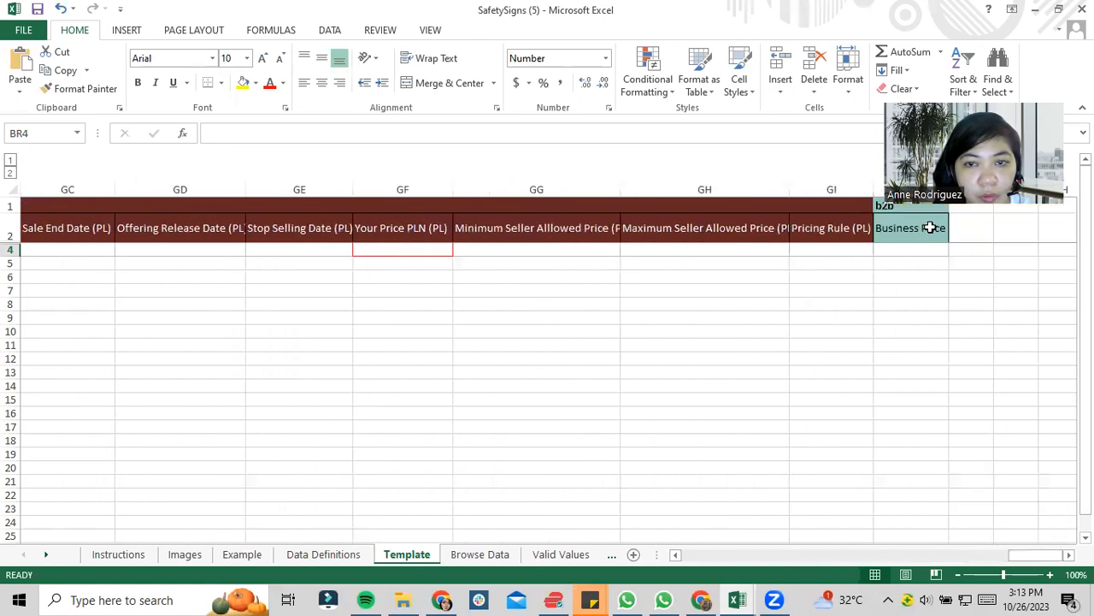
{"action": "left_click", "coordinate": [939, 274]}
{"action": "left_click", "coordinate": [944, 239]}
{"action": "key", "text": "Down"}
- Look back through row 4's marketplace price and date columns, from Poland to the UK, as far as the Compliance columns
{"action": "key", "text": "Left"}
{"action": "key", "text": "Left"}
{"action": "key", "text": "Left"}
{"action": "key", "text": "Left"}
{"action": "key", "text": "Left"}
{"action": "key", "text": "Left"}
{"action": "key", "text": "Left"}
{"action": "key", "text": "Left"}
{"action": "key", "text": "Left"}
{"action": "key", "text": "Left"}
{"action": "key", "text": "Right"}
{"action": "key", "text": "Right"}
{"action": "key", "text": "Right"}
{"action": "key", "text": "Left"}
{"action": "key", "text": "Left"}
{"action": "key", "text": "Left"}
{"action": "key", "text": "Left"}
{"action": "key", "text": "Left"}
{"action": "key", "text": "Left"}
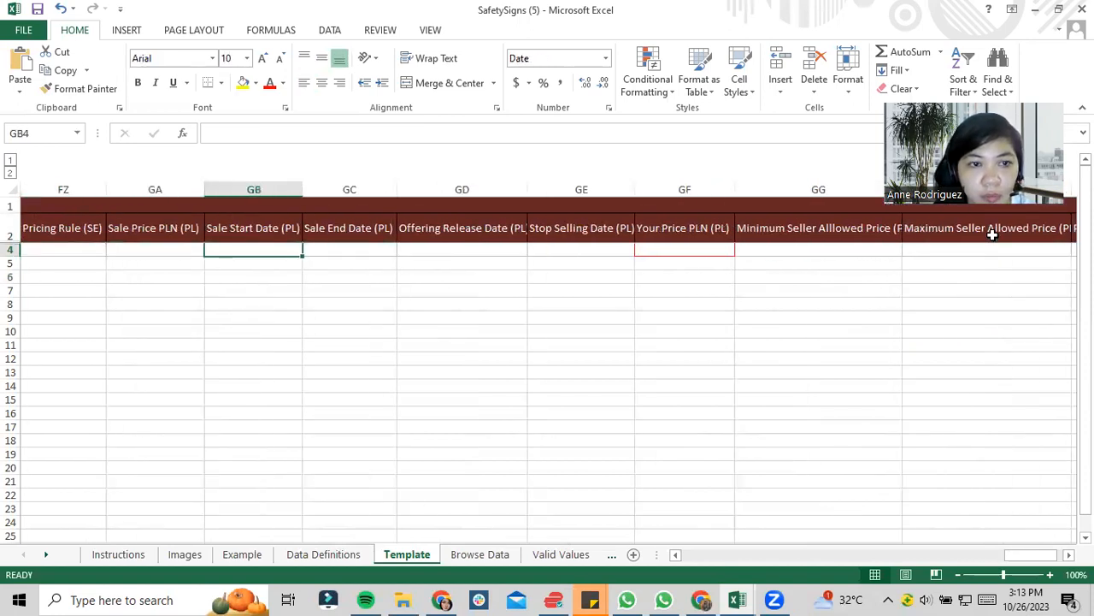
{"action": "key", "text": "Right"}
{"action": "key", "text": "Left"}
{"action": "key", "text": "Left"}
{"action": "key", "text": "Left"}
{"action": "key", "text": "Left"}
{"action": "key", "text": "Left"}
{"action": "key", "text": "Left"}
{"action": "key", "text": "Left"}
{"action": "key", "text": "Left"}
{"action": "key", "text": "Left"}
{"action": "key", "text": "Left"}
{"action": "key", "text": "Left"}
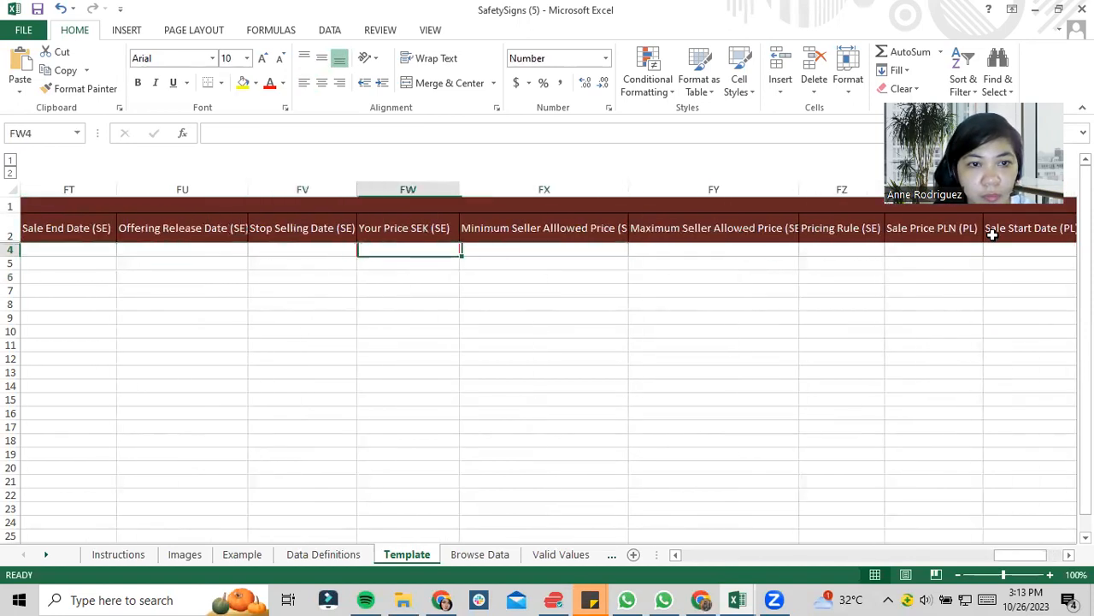
{"action": "key", "text": "Left"}
{"action": "key", "text": "Left"}
{"action": "key", "text": "Left"}
{"action": "key", "text": "Left"}
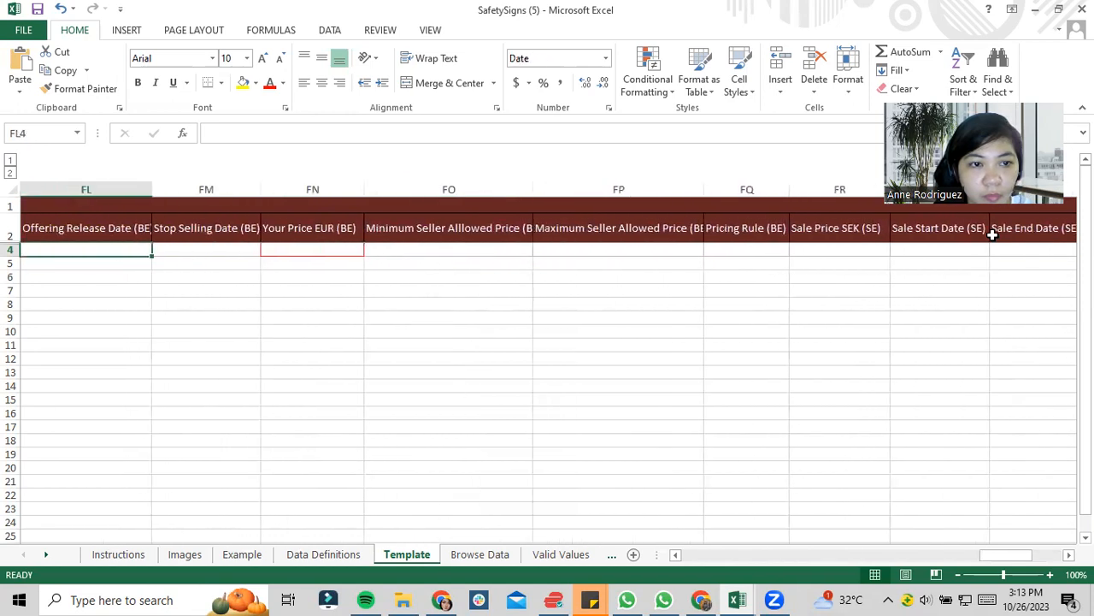
{"action": "key", "text": "Left"}
{"action": "key", "text": "Left"}
{"action": "key", "text": "Left"}
{"action": "key", "text": "Left"}
{"action": "key", "text": "Left"}
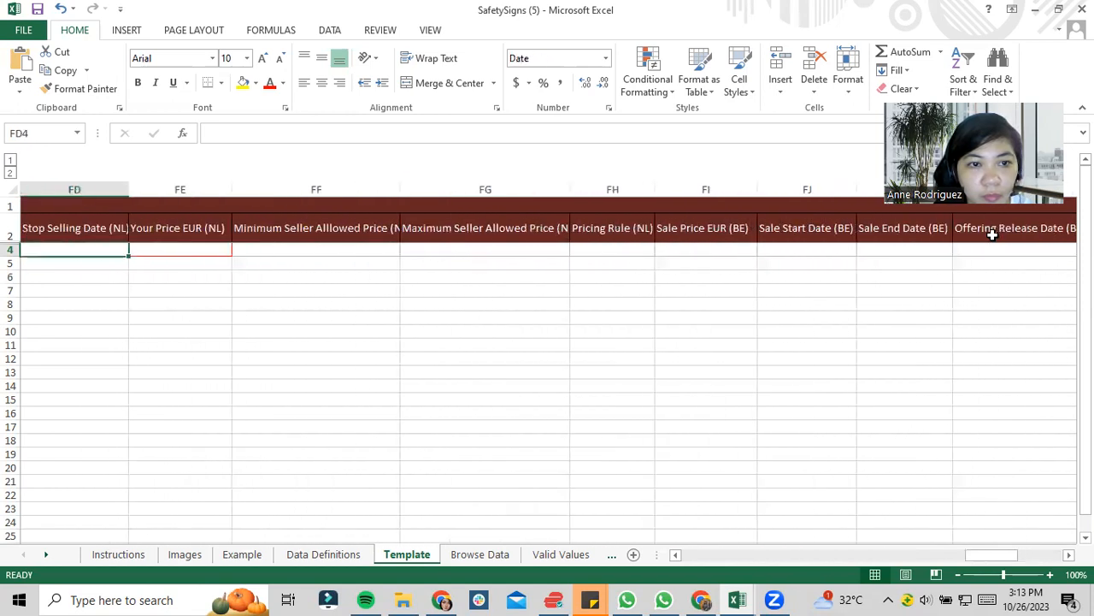
{"action": "key", "text": "Right"}
{"action": "key", "text": "Right"}
{"action": "key", "text": "Left"}
{"action": "key", "text": "Left"}
{"action": "key", "text": "Left"}
{"action": "key", "text": "Left"}
{"action": "key", "text": "Left"}
{"action": "key", "text": "Left"}
{"action": "key", "text": "Left"}
{"action": "key", "text": "Left"}
{"action": "key", "text": "Left"}
{"action": "key", "text": "Left"}
{"action": "key", "text": "Left"}
{"action": "key", "text": "Left"}
{"action": "key", "text": "Left"}
{"action": "key", "text": "Left"}
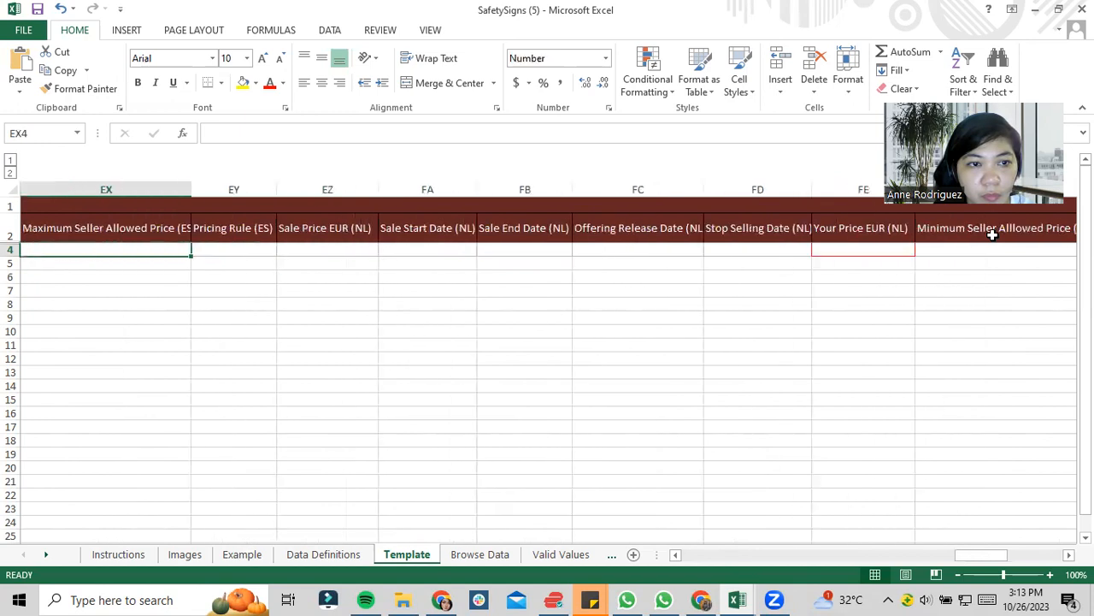
{"action": "key", "text": "Left"}
{"action": "key", "text": "Left"}
{"action": "key", "text": "Left"}
{"action": "key", "text": "Left"}
{"action": "key", "text": "Left"}
{"action": "key", "text": "Left"}
{"action": "key", "text": "Left"}
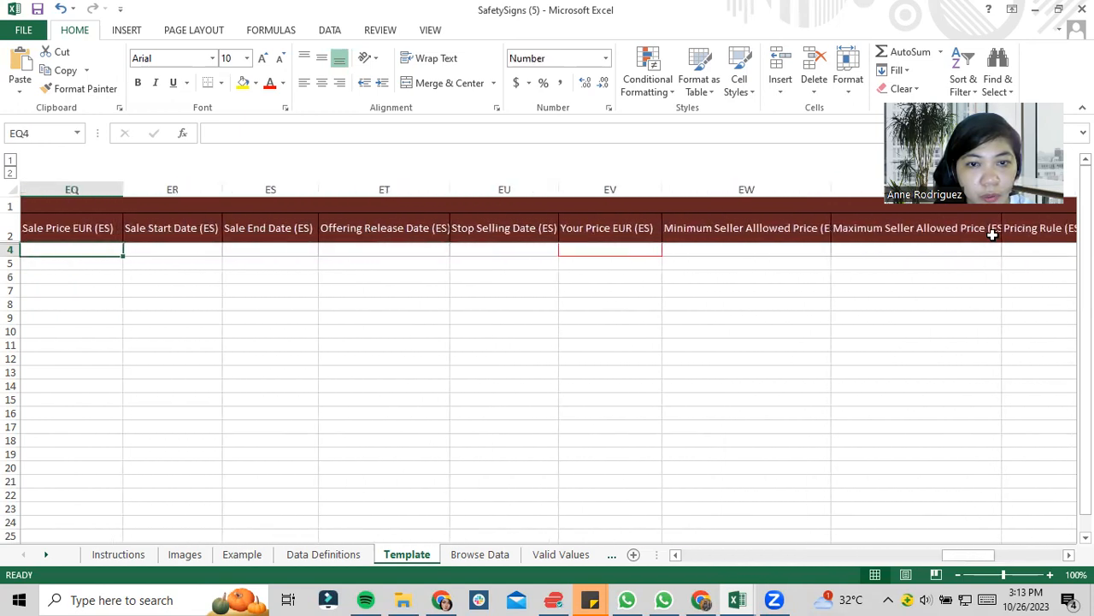
{"action": "key", "text": "Left"}
{"action": "key", "text": "Left"}
{"action": "key", "text": "Left"}
{"action": "key", "text": "Left"}
{"action": "key", "text": "Left"}
{"action": "key", "text": "Left"}
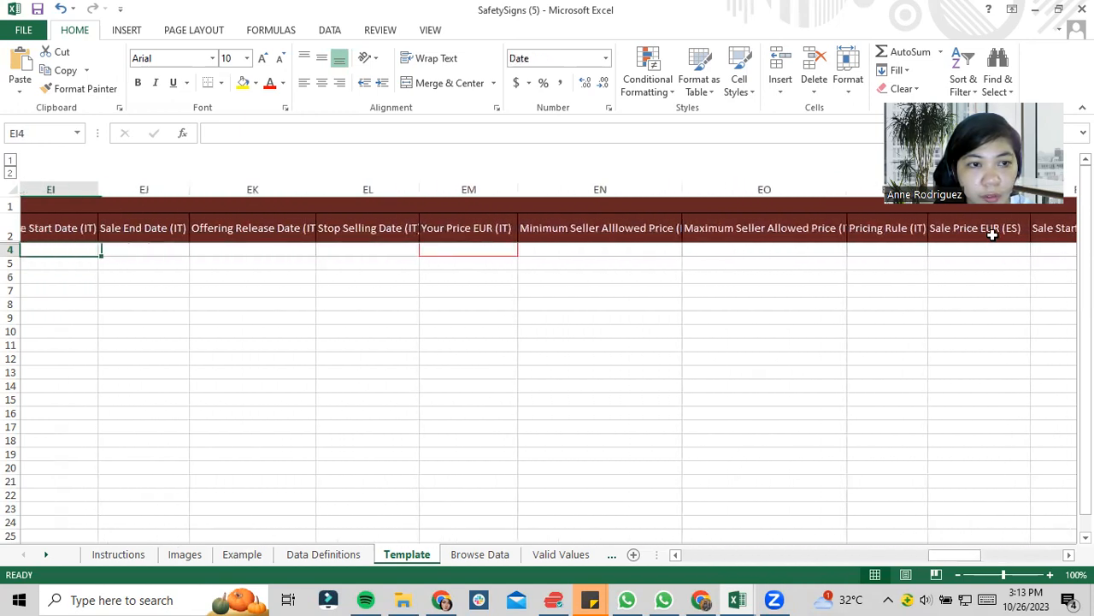
{"action": "key", "text": "Left"}
{"action": "key", "text": "Left"}
{"action": "key", "text": "Left"}
{"action": "key", "text": "Left"}
{"action": "key", "text": "Left"}
{"action": "key", "text": "Left"}
{"action": "key", "text": "Left"}
{"action": "key", "text": "Left"}
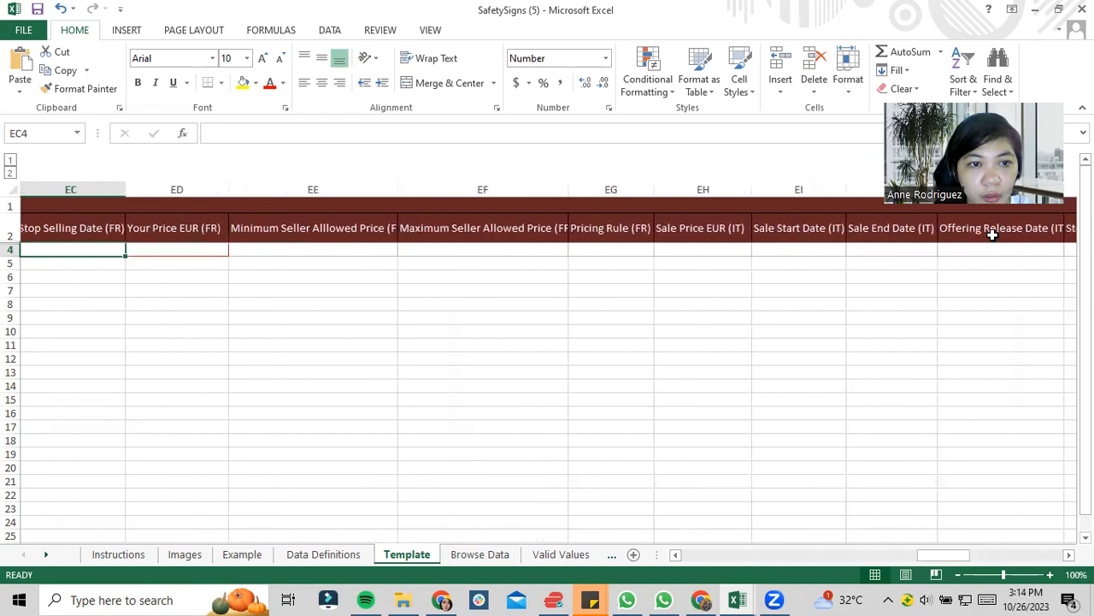
{"action": "key", "text": "Left"}
{"action": "key", "text": "Left"}
{"action": "key", "text": "Left"}
{"action": "key", "text": "Left"}
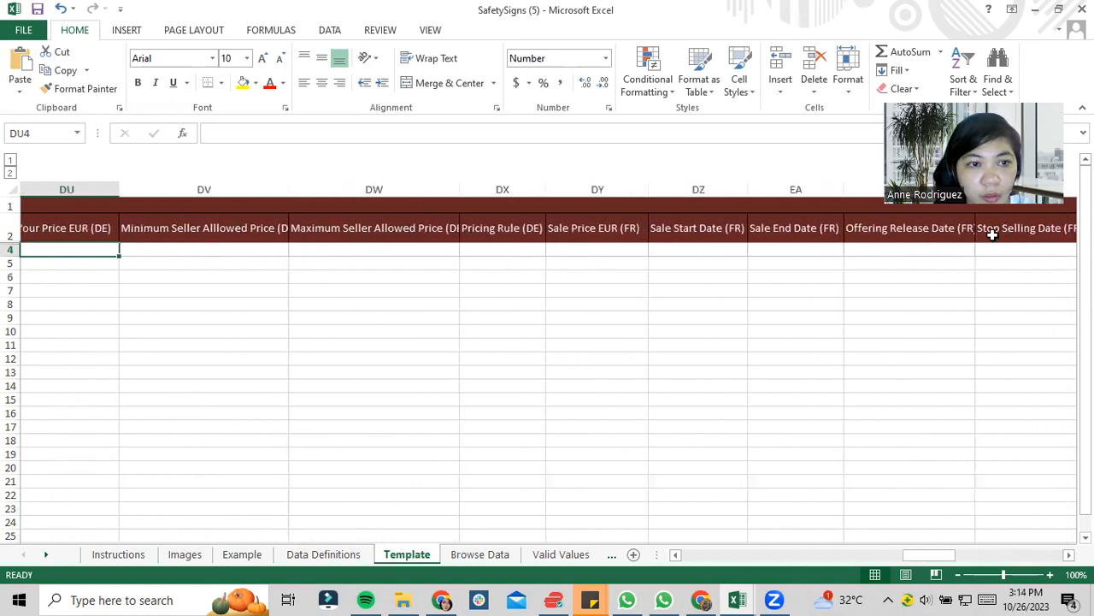
{"action": "key", "text": "Left"}
{"action": "key", "text": "Left"}
{"action": "key", "text": "Left"}
{"action": "key", "text": "Left"}
{"action": "key", "text": "Left"}
{"action": "key", "text": "Left"}
{"action": "key", "text": "Left"}
{"action": "key", "text": "Left"}
{"action": "key", "text": "Left"}
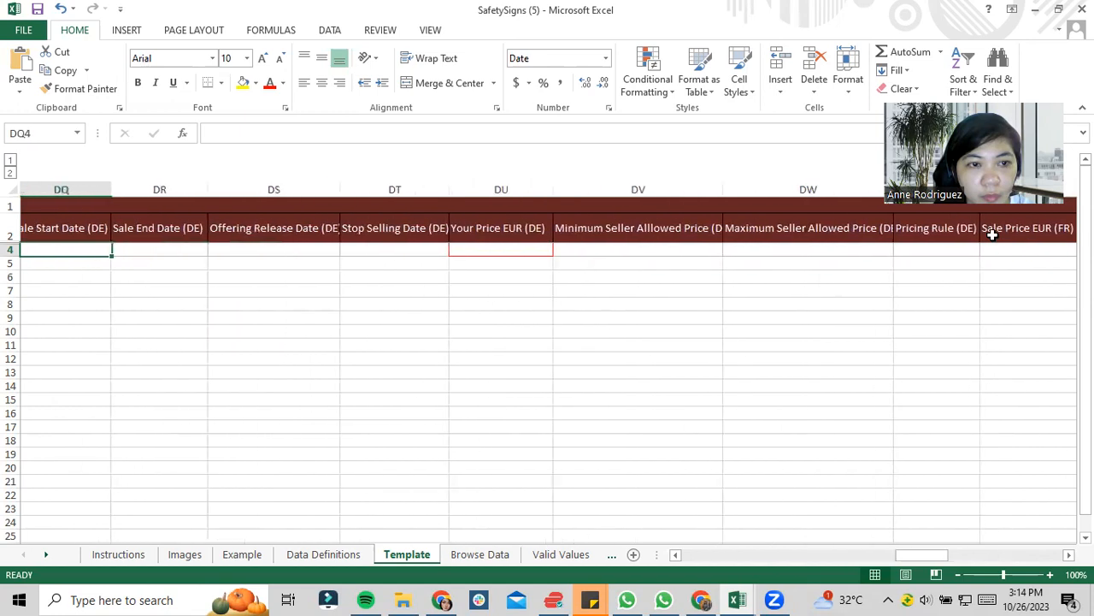
{"action": "key", "text": "Left"}
{"action": "key", "text": "Left"}
{"action": "key", "text": "Left"}
{"action": "key", "text": "Left"}
{"action": "key", "text": "Left"}
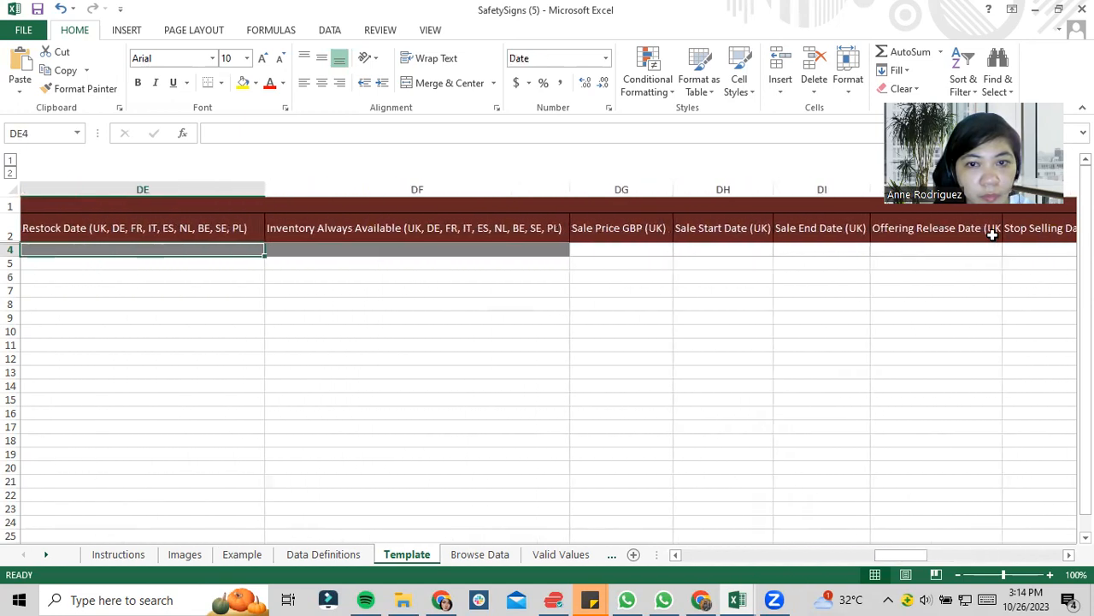
{"action": "key", "text": "Left"}
{"action": "key", "text": "Left"}
{"action": "key", "text": "Left"}
{"action": "key", "text": "Left"}
{"action": "key", "text": "Left"}
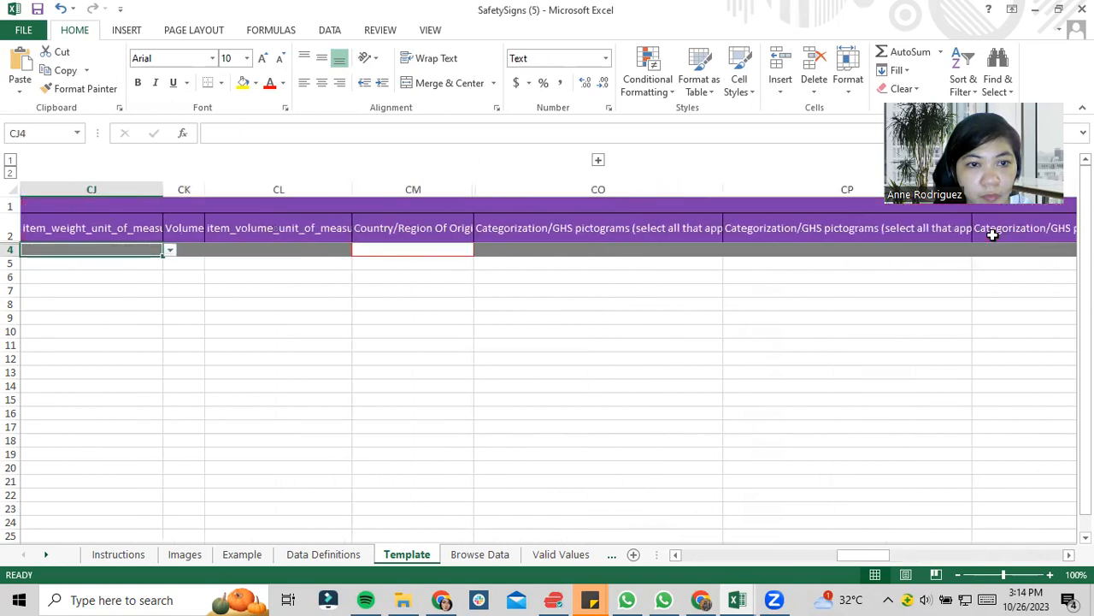
- Set the Country/Region Of Origin in row 4 to United Kingdom
{"action": "key", "text": "Left"}
{"action": "key", "text": "Left"}
{"action": "key", "text": "Left"}
{"action": "key", "text": "Right"}
{"action": "key", "text": "Right"}
{"action": "key", "text": "Right"}
{"action": "key", "text": "Right"}
{"action": "key", "text": "Right"}
{"action": "key", "text": "Right"}
{"action": "key", "text": "Right"}
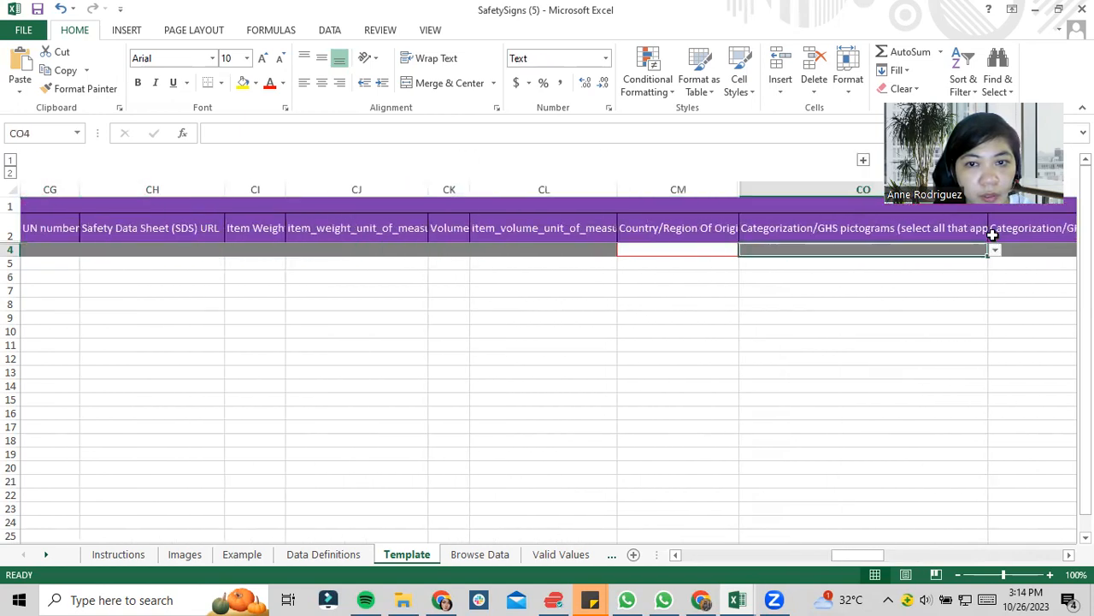
{"action": "key", "text": "Left"}
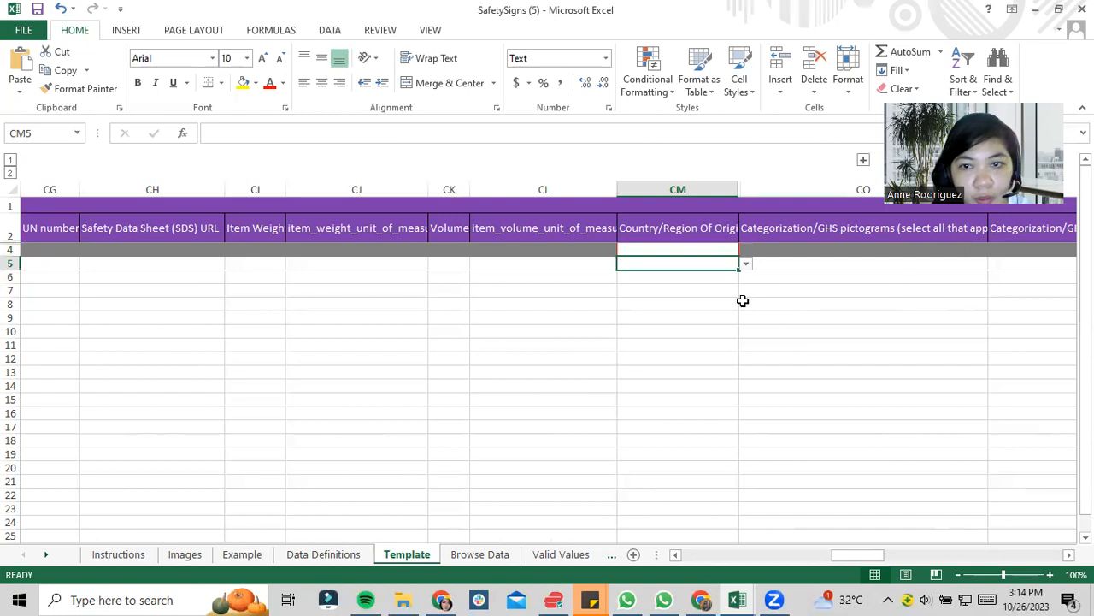
{"action": "left_click", "coordinate": [708, 238]}
{"action": "left_click", "coordinate": [672, 250]}
{"action": "left_click", "coordinate": [747, 250]}
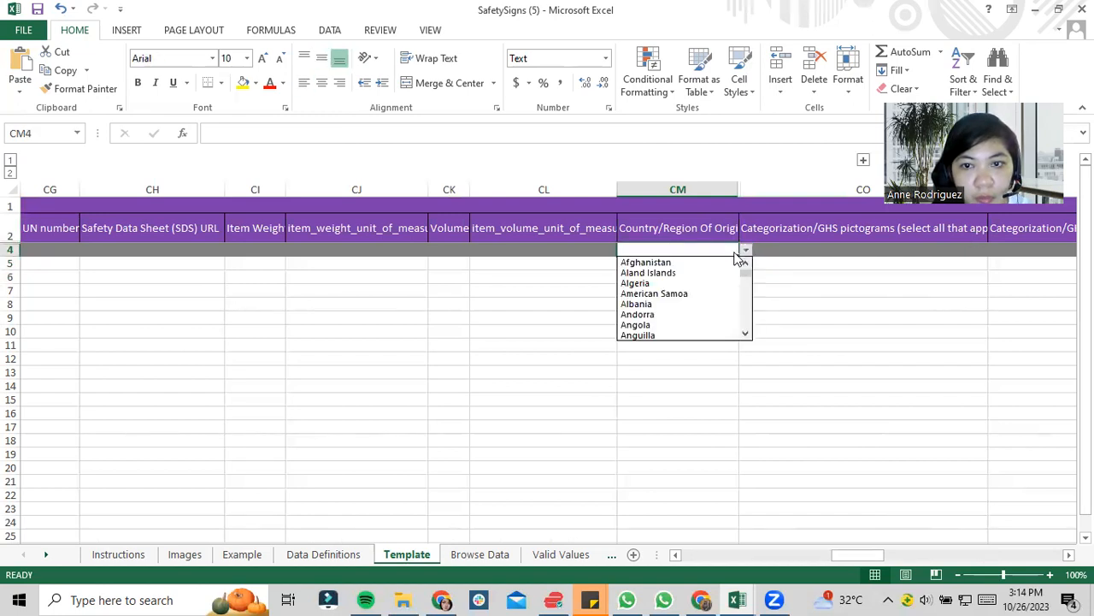
{"action": "left_click_drag", "start_coordinate": [746, 268], "coordinate": [752, 314]}
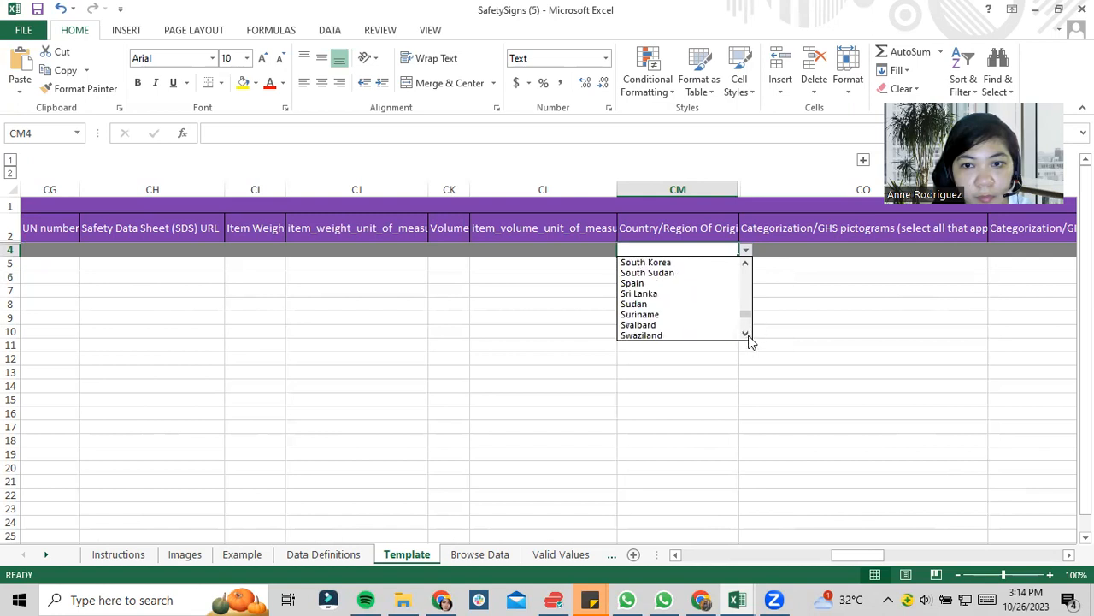
{"action": "left_click_drag", "start_coordinate": [747, 316], "coordinate": [747, 335]}
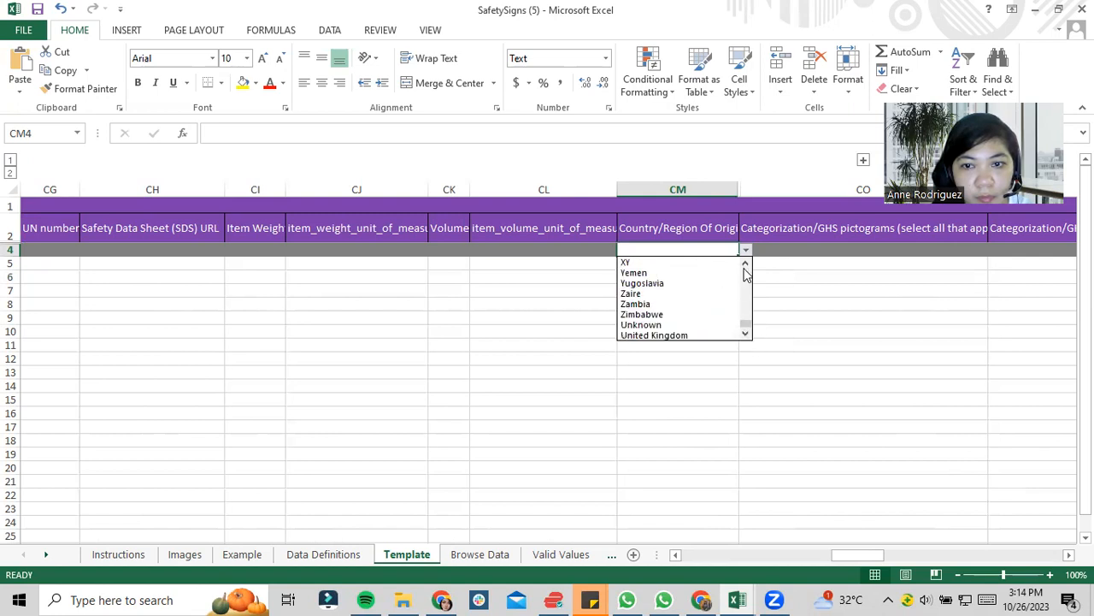
{"action": "left_click", "coordinate": [707, 334]}
{"action": "left_click", "coordinate": [604, 252]}
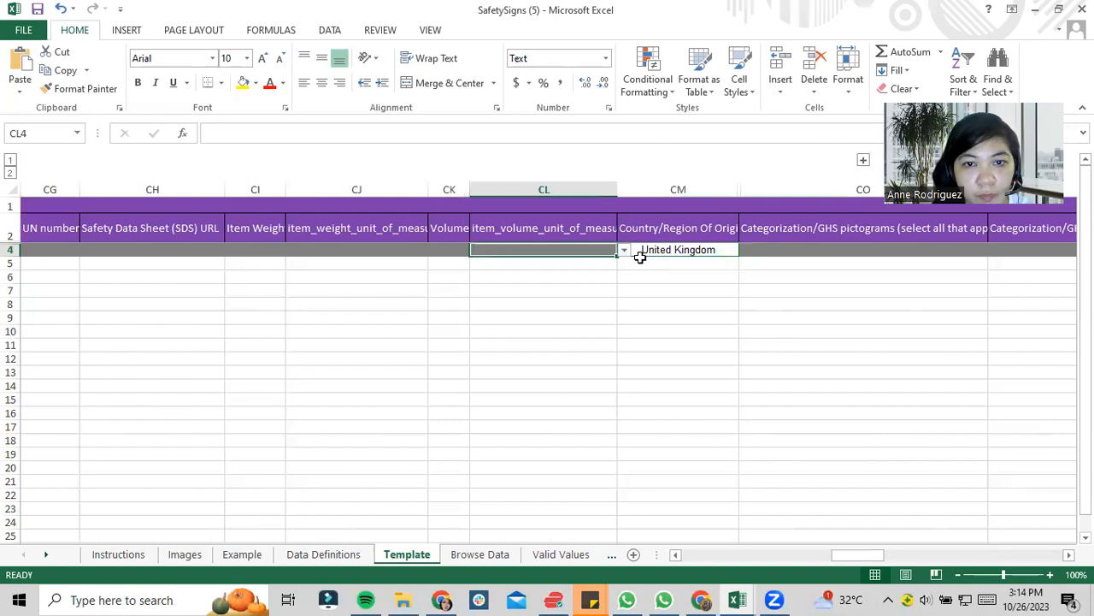
- Review row 4's dangerous goods and battery fields in the Compliance columns, then check the Package Width Unit Of Measure field
{"action": "key", "text": "Left"}
{"action": "key", "text": "Left"}
{"action": "key", "text": "Left"}
{"action": "key", "text": "Left"}
{"action": "key", "text": "Left"}
{"action": "key", "text": "Left"}
{"action": "key", "text": "Left"}
{"action": "key", "text": "Left"}
{"action": "key", "text": "Left"}
{"action": "key", "text": "Left"}
{"action": "key", "text": "Left"}
{"action": "key", "text": "Left"}
{"action": "key", "text": "Left"}
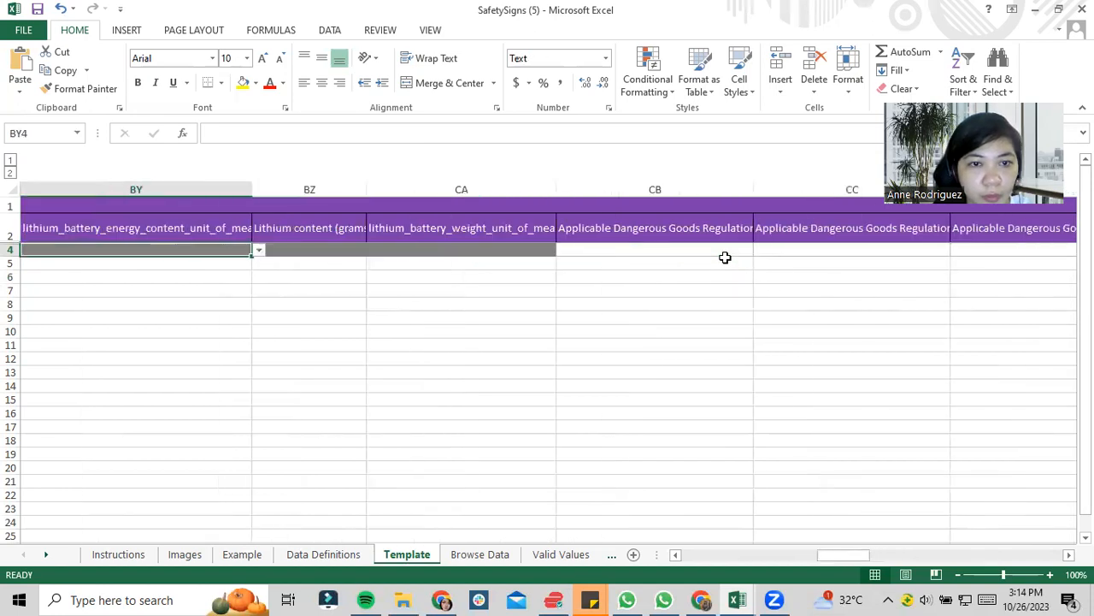
{"action": "key", "text": "Right"}
{"action": "key", "text": "Right"}
{"action": "key", "text": "Right"}
{"action": "key", "text": "Right"}
{"action": "key", "text": "Right"}
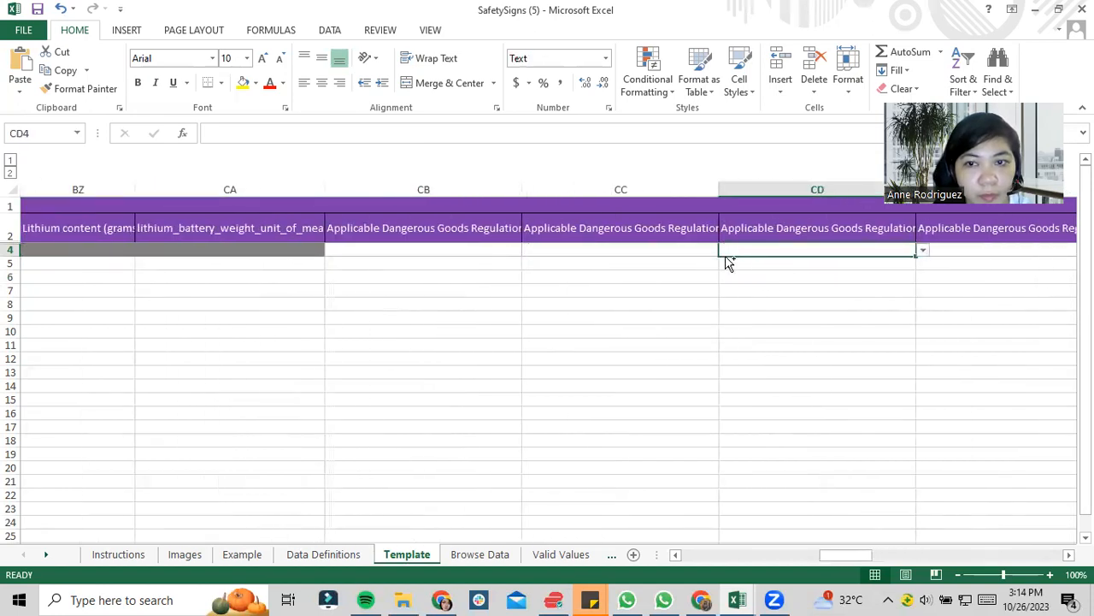
{"action": "key", "text": "Left"}
{"action": "key", "text": "Left"}
{"action": "key", "text": "Left"}
{"action": "key", "text": "Left"}
{"action": "key", "text": "Left"}
{"action": "key", "text": "Left"}
{"action": "key", "text": "Left"}
{"action": "key", "text": "Left"}
{"action": "key", "text": "Left"}
{"action": "key", "text": "Left"}
{"action": "key", "text": "Left"}
{"action": "key", "text": "Left"}
{"action": "key", "text": "Left"}
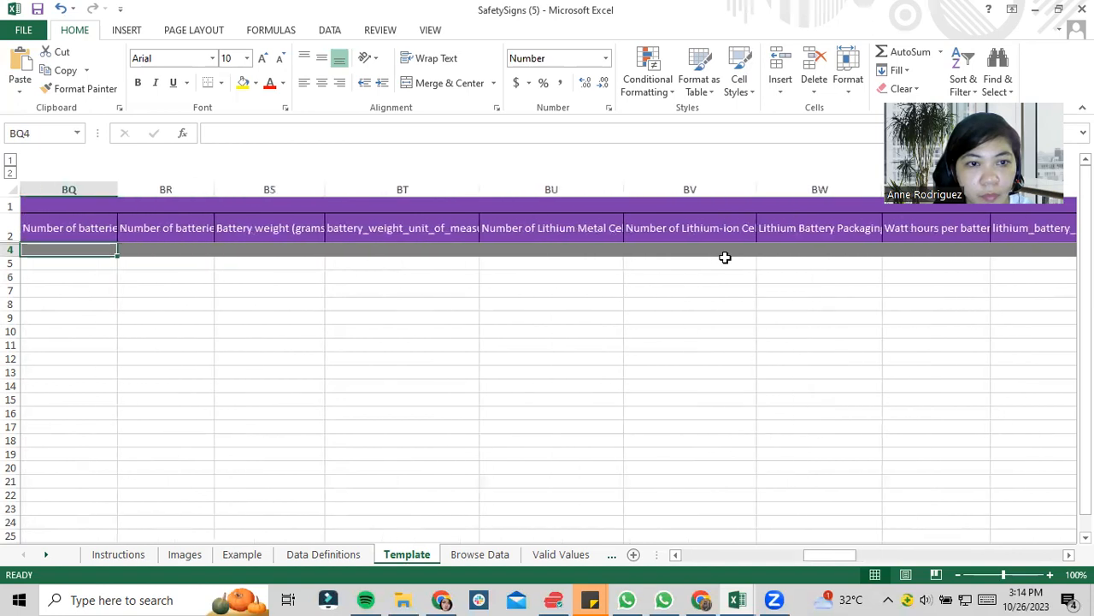
{"action": "key", "text": "Left"}
{"action": "key", "text": "Left"}
{"action": "key", "text": "Left"}
{"action": "key", "text": "Left"}
{"action": "key", "text": "Left"}
{"action": "key", "text": "Left"}
{"action": "key", "text": "Left"}
{"action": "key", "text": "Left"}
{"action": "key", "text": "Left"}
{"action": "key", "text": "Left"}
{"action": "key", "text": "Left"}
{"action": "key", "text": "Right"}
{"action": "key", "text": "Right"}
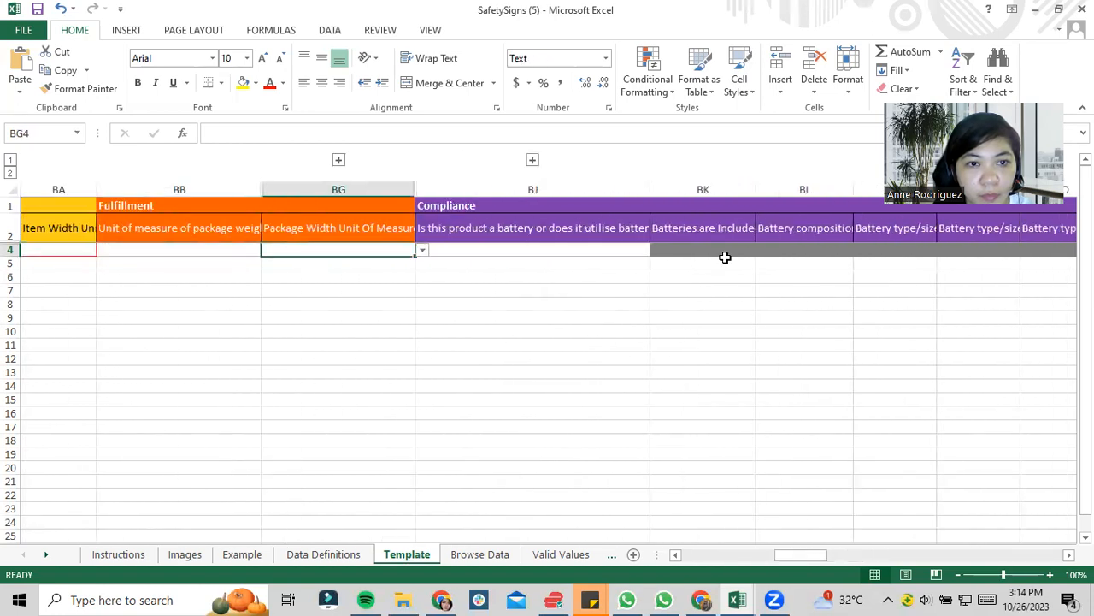
{"action": "key", "text": "Down"}
{"action": "left_click", "coordinate": [391, 249]}
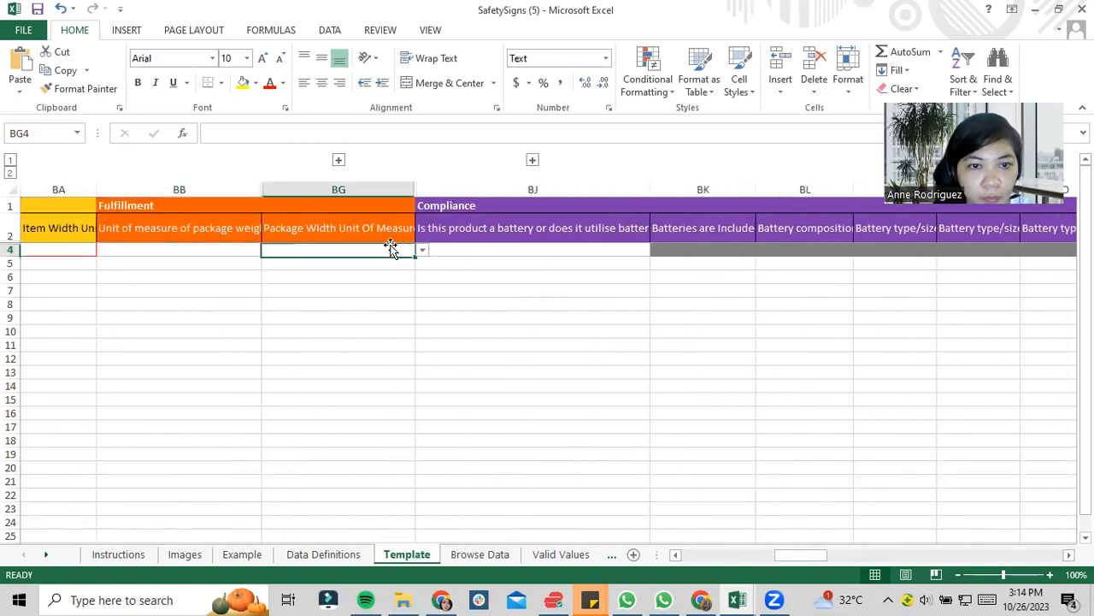
{"action": "left_click", "coordinate": [420, 251]}
{"action": "left_click", "coordinate": [420, 251]}
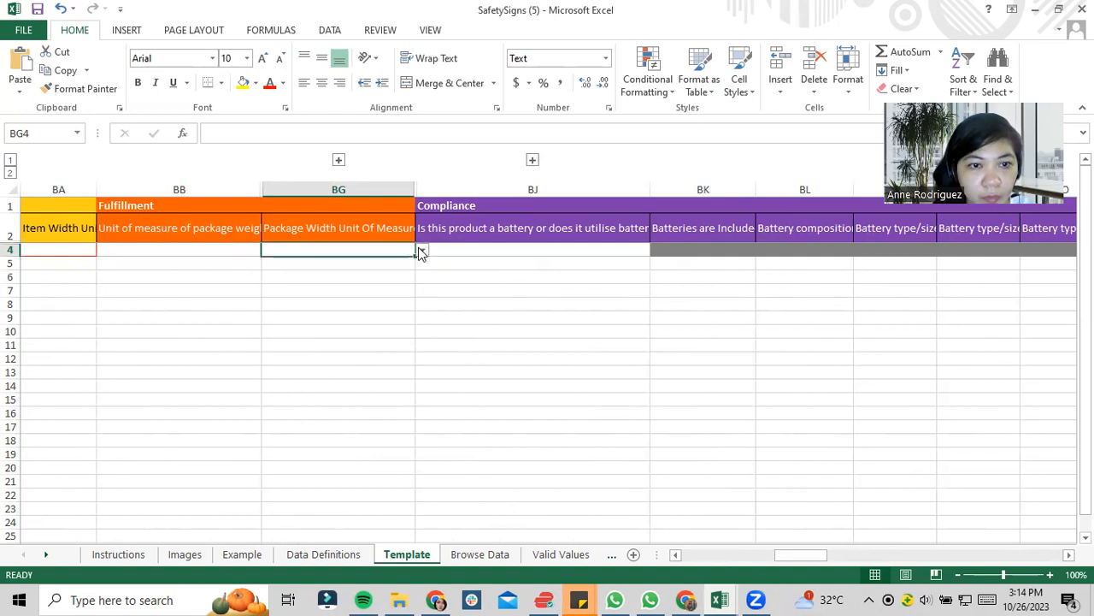
- Copy the Manufacturer Part Number SC1A023001 from the Amazon listing's technical details into row 4 of the Excel template
{"action": "key", "text": "Left"}
{"action": "key", "text": "Left"}
{"action": "key", "text": "Left"}
{"action": "key", "text": "Left"}
{"action": "key", "text": "Left"}
{"action": "key", "text": "Left"}
{"action": "key", "text": "Left"}
{"action": "key", "text": "Left"}
{"action": "key", "text": "Left"}
{"action": "key", "text": "Left"}
{"action": "key", "text": "Left"}
{"action": "key", "text": "Left"}
{"action": "key", "text": "Left"}
{"action": "key", "text": "Left"}
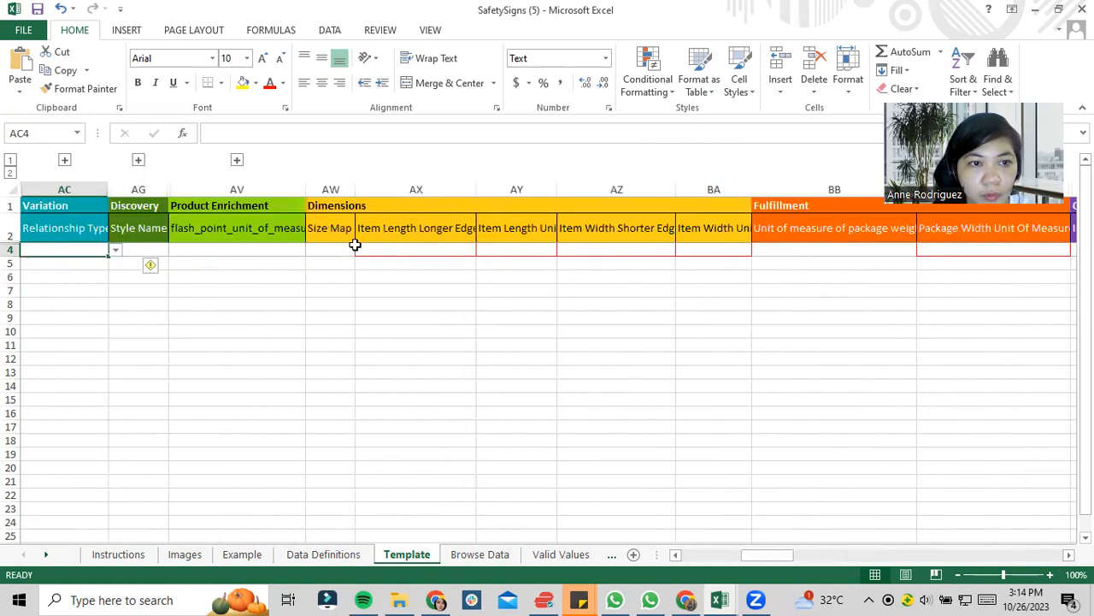
{"action": "key", "text": "Left"}
{"action": "key", "text": "Left"}
{"action": "key", "text": "Left"}
{"action": "key", "text": "Left"}
{"action": "key", "text": "Left"}
{"action": "key", "text": "Right"}
{"action": "key", "text": "Right"}
{"action": "key", "text": "Right"}
{"action": "key", "text": "Right"}
{"action": "key", "text": "Right"}
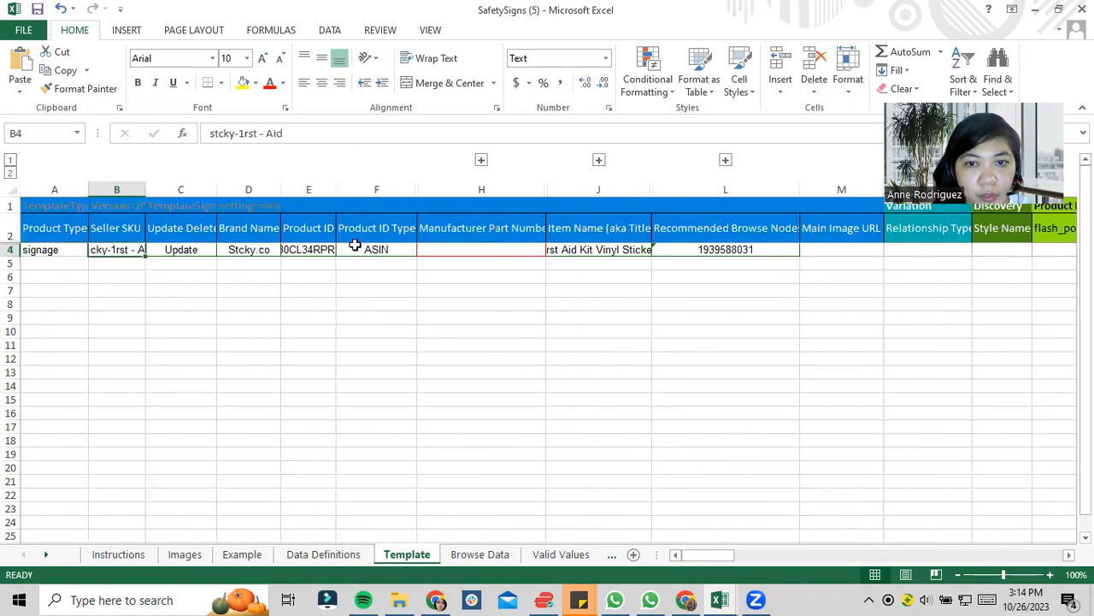
{"action": "key", "text": "Right"}
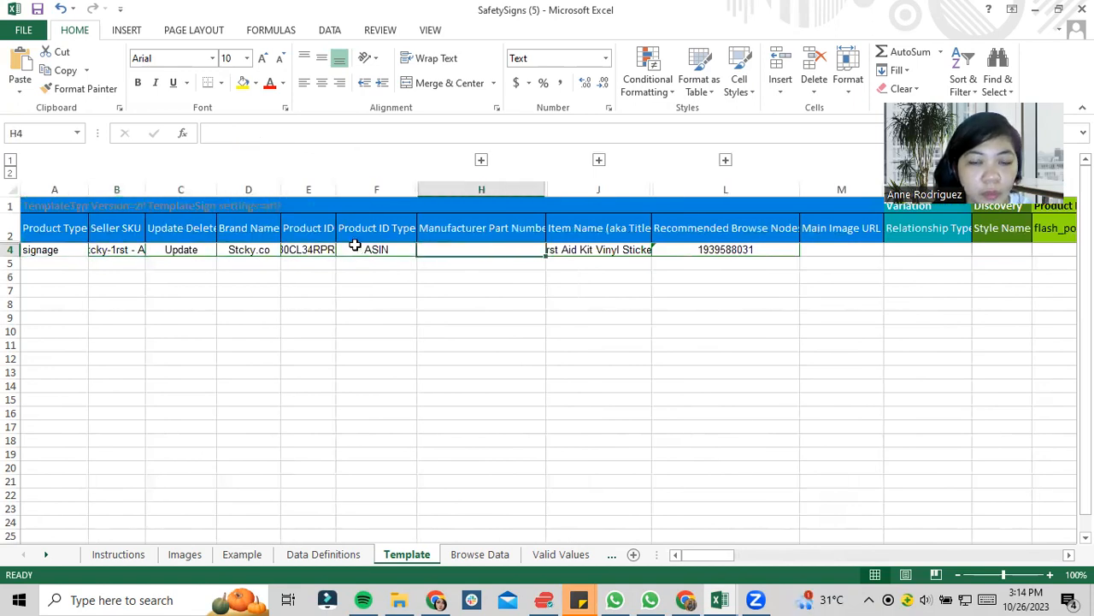
{"action": "left_click", "coordinate": [686, 600]}
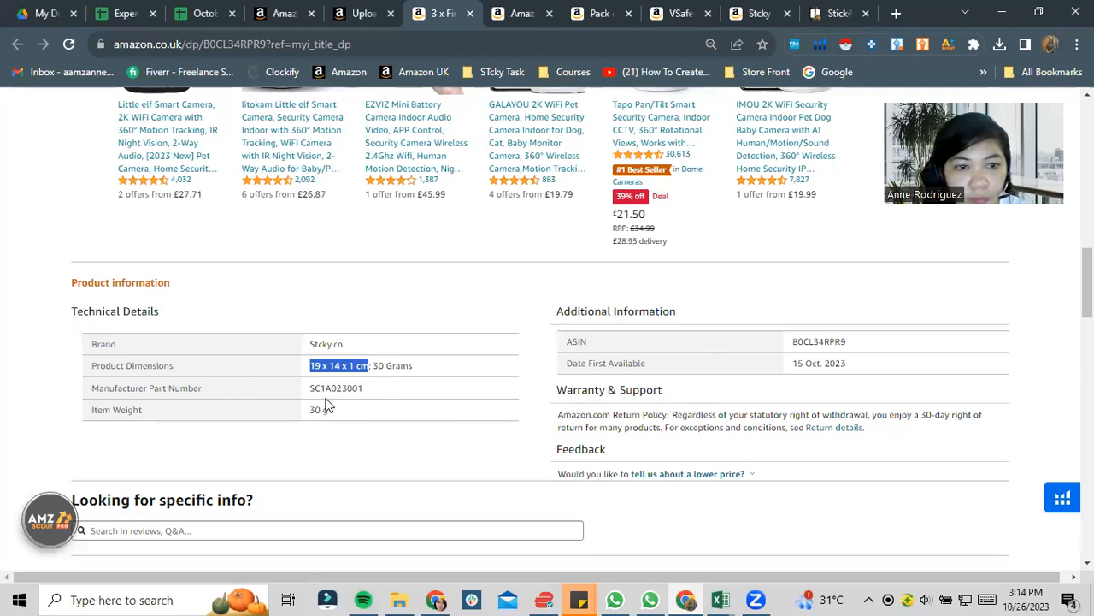
{"action": "left_click_drag", "start_coordinate": [360, 389], "coordinate": [312, 402]}
{"action": "key", "text": "ctrl+c"}
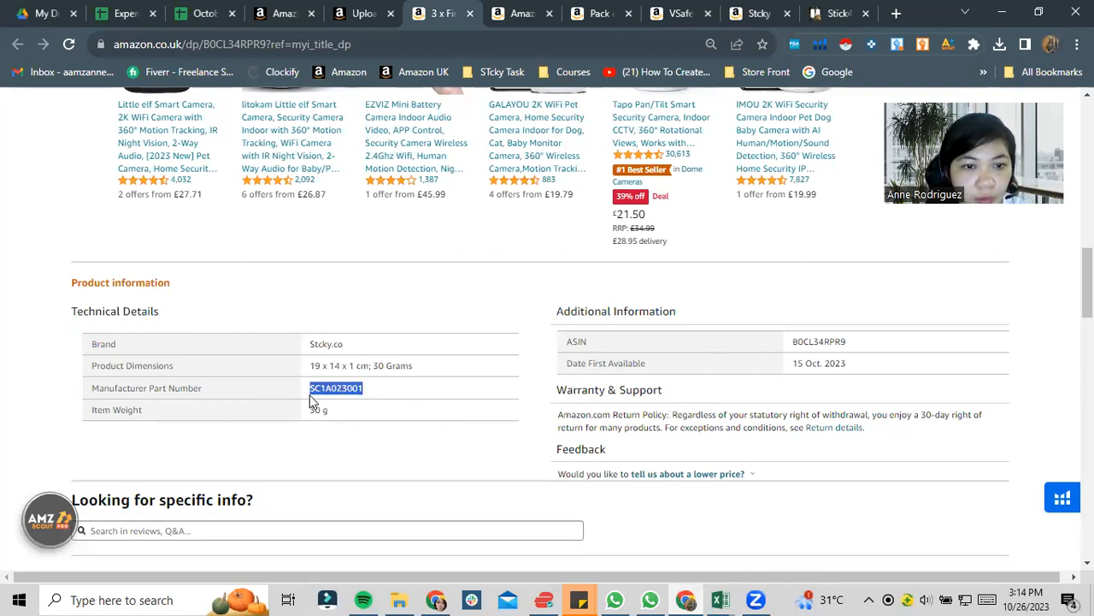
{"action": "key", "text": "alt+Tab"}
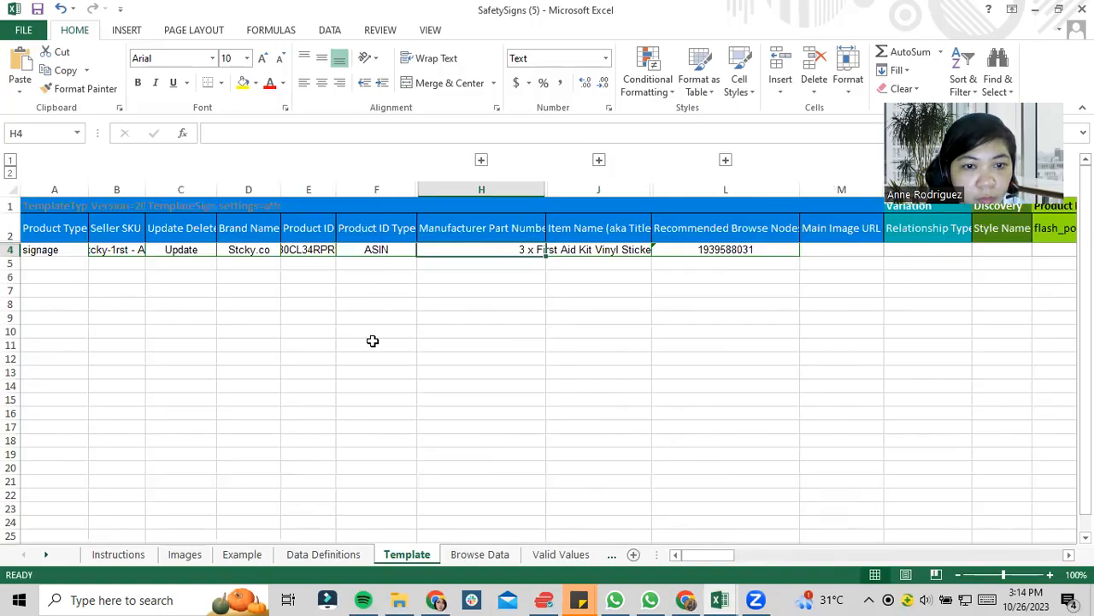
{"action": "double_click", "coordinate": [511, 249]}
{"action": "key", "text": "ctrl+v"}
{"action": "left_click", "coordinate": [528, 289]}
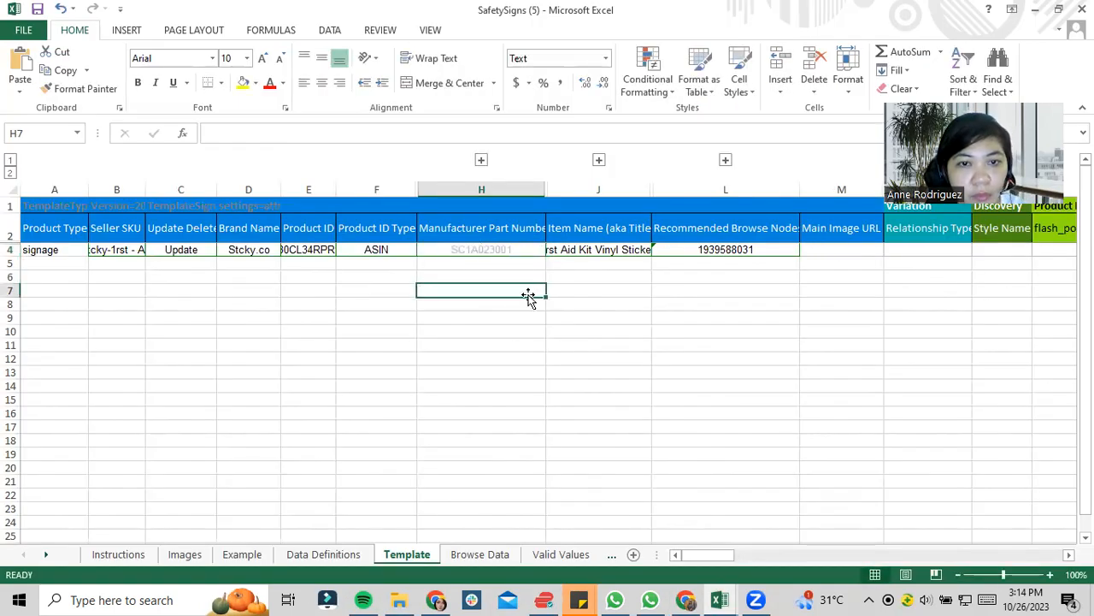
{"action": "key", "text": "alt+Tab"}
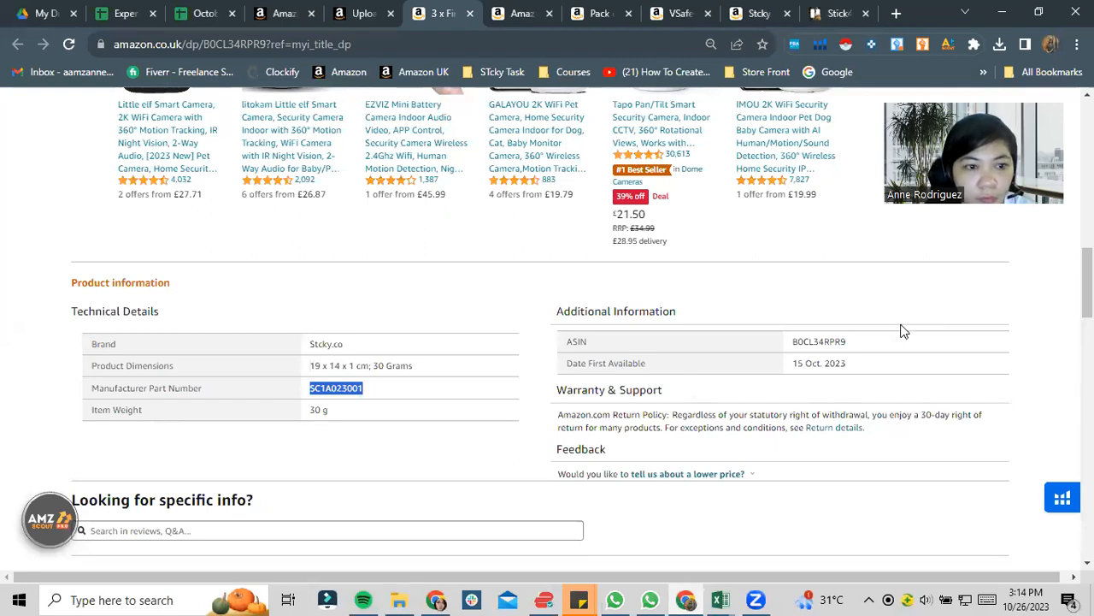
{"action": "key", "text": "alt+Tab"}
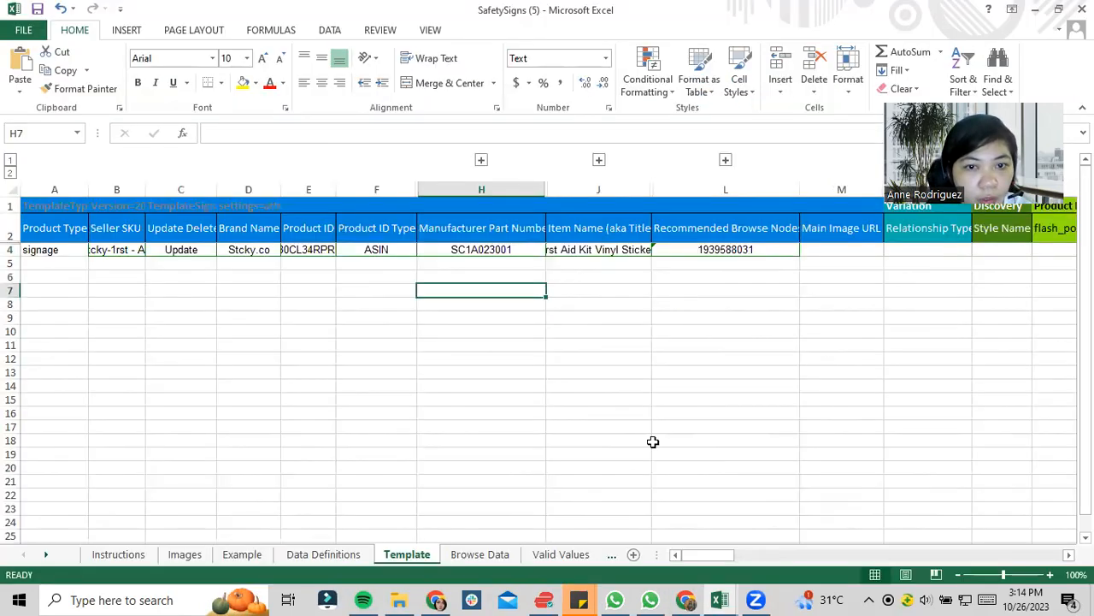
- Review row 4's empty Dimensions columns and their headers, from the item width unit back to Size Map and Relationship Type
{"action": "left_click", "coordinate": [660, 262]}
{"action": "left_click", "coordinate": [725, 250]}
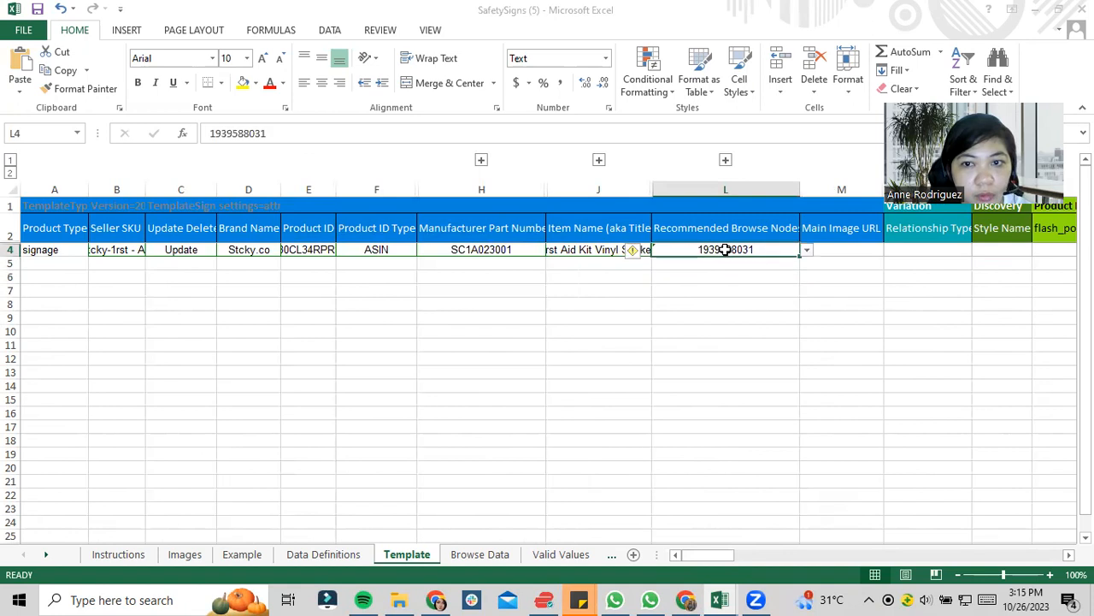
{"action": "key", "text": "Right"}
{"action": "key", "text": "Right"}
{"action": "key", "text": "Right"}
{"action": "key", "text": "Right"}
{"action": "key", "text": "Right"}
{"action": "key", "text": "Right"}
{"action": "key", "text": "Right"}
{"action": "key", "text": "Right"}
{"action": "key", "text": "Right"}
{"action": "key", "text": "Right"}
{"action": "key", "text": "Right"}
{"action": "key", "text": "Right"}
{"action": "key", "text": "Right"}
{"action": "key", "text": "Right"}
{"action": "key", "text": "Right"}
{"action": "key", "text": "Right"}
{"action": "key", "text": "Right"}
{"action": "key", "text": "Right"}
{"action": "key", "text": "Right"}
{"action": "key", "text": "Right"}
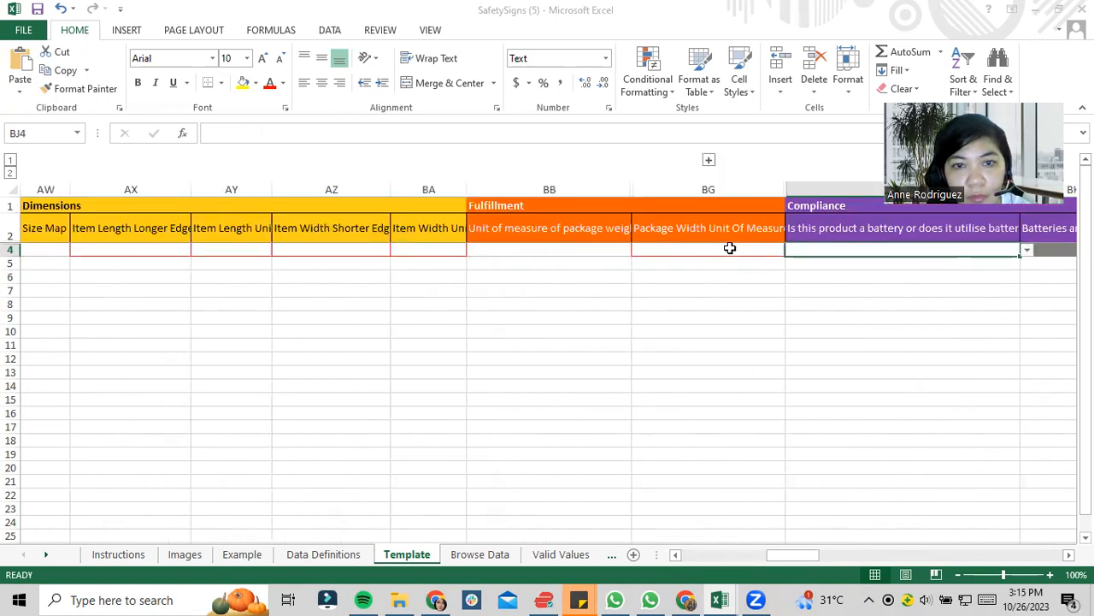
{"action": "key", "text": "Left"}
{"action": "key", "text": "Left"}
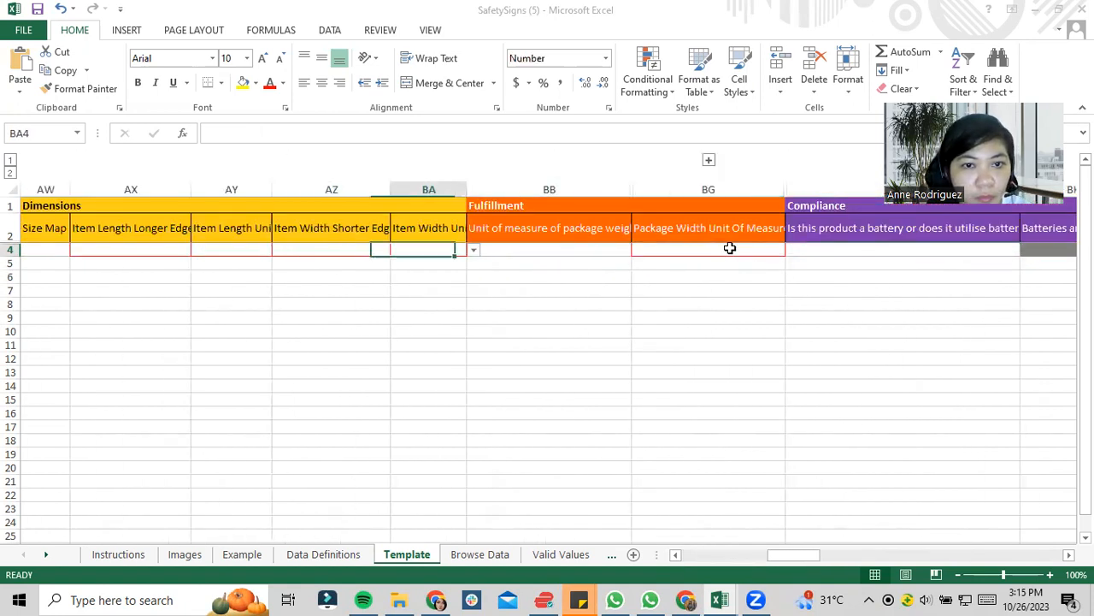
{"action": "key", "text": "Left"}
{"action": "key", "text": "Up"}
{"action": "key", "text": "Left"}
{"action": "key", "text": "Left"}
{"action": "key", "text": "Left"}
{"action": "key", "text": "Left"}
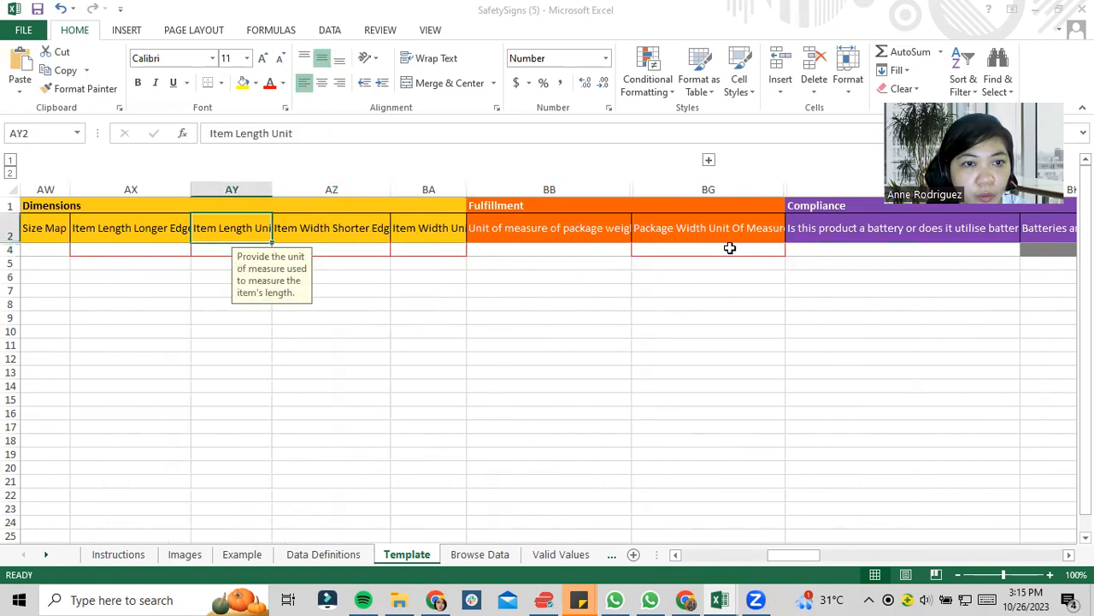
{"action": "key", "text": "Right"}
{"action": "key", "text": "Right"}
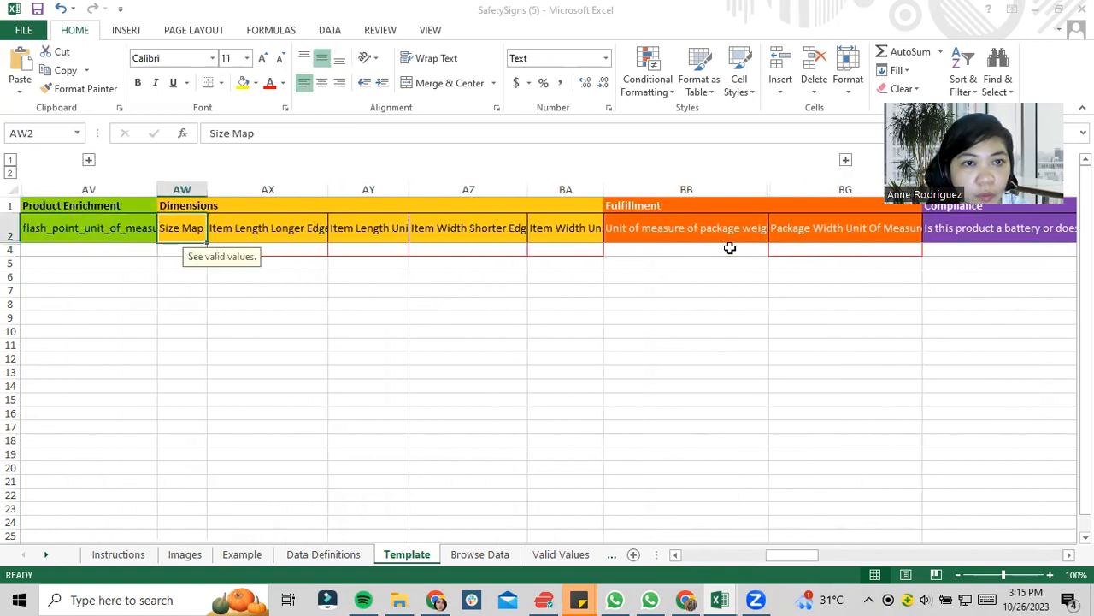
{"action": "key", "text": "Left"}
{"action": "key", "text": "Left"}
- Check the Fulfillment column headers and the options available for row 4's unit of measure of package weight
{"action": "key", "text": "Left"}
{"action": "key", "text": "Left"}
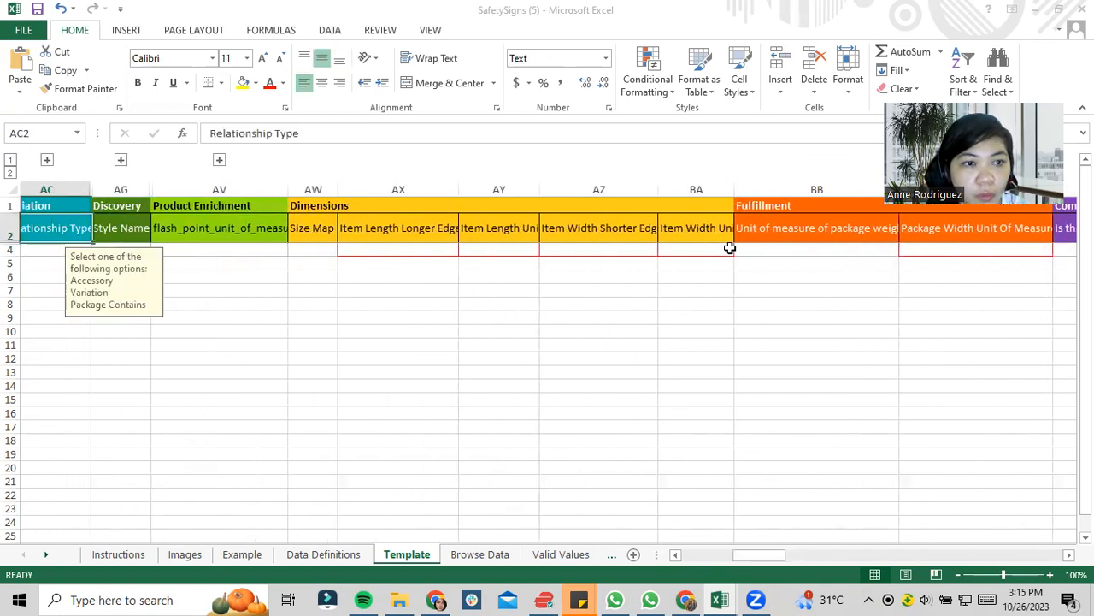
{"action": "key", "text": "Left"}
{"action": "key", "text": "Right"}
{"action": "key", "text": "Right"}
{"action": "key", "text": "Right"}
{"action": "key", "text": "Right"}
{"action": "key", "text": "Right"}
{"action": "key", "text": "Right"}
{"action": "key", "text": "Right"}
{"action": "key", "text": "Right"}
{"action": "key", "text": "Right"}
{"action": "key", "text": "Right"}
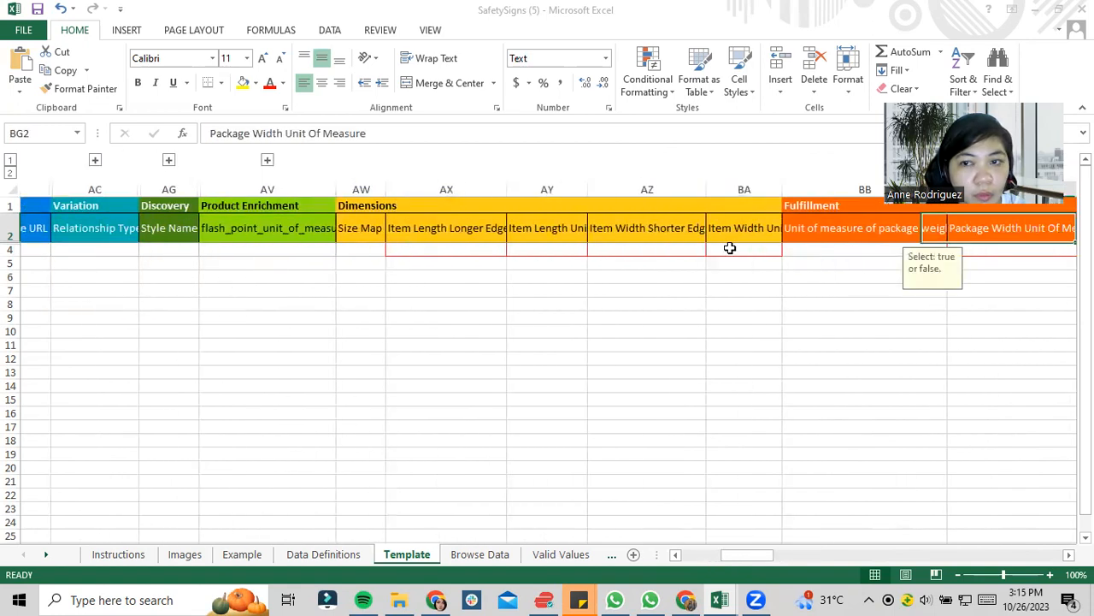
{"action": "key", "text": "Right"}
{"action": "key", "text": "Left"}
{"action": "key", "text": "Left"}
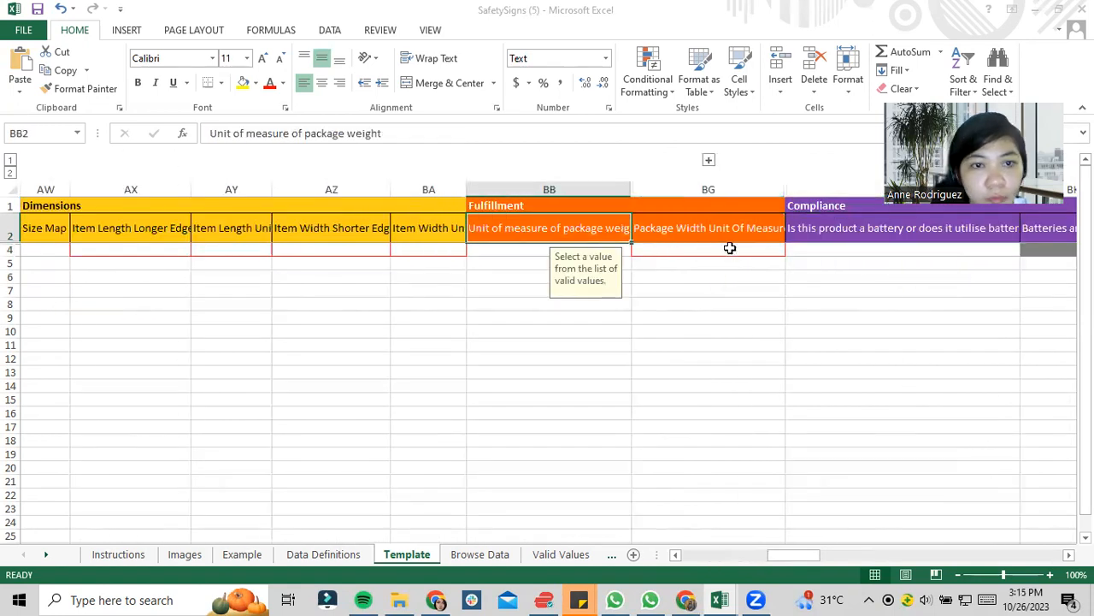
{"action": "key", "text": "Down"}
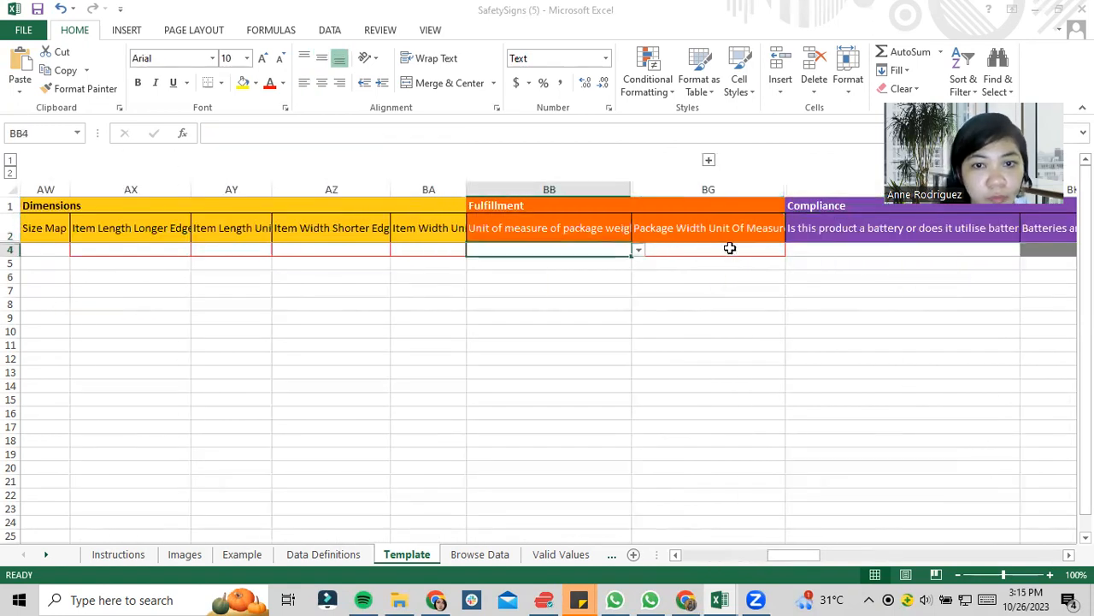
{"action": "left_click", "coordinate": [640, 249]}
{"action": "left_click_drag", "start_coordinate": [637, 282], "coordinate": [637, 311]}
{"action": "key", "text": "Escape"}
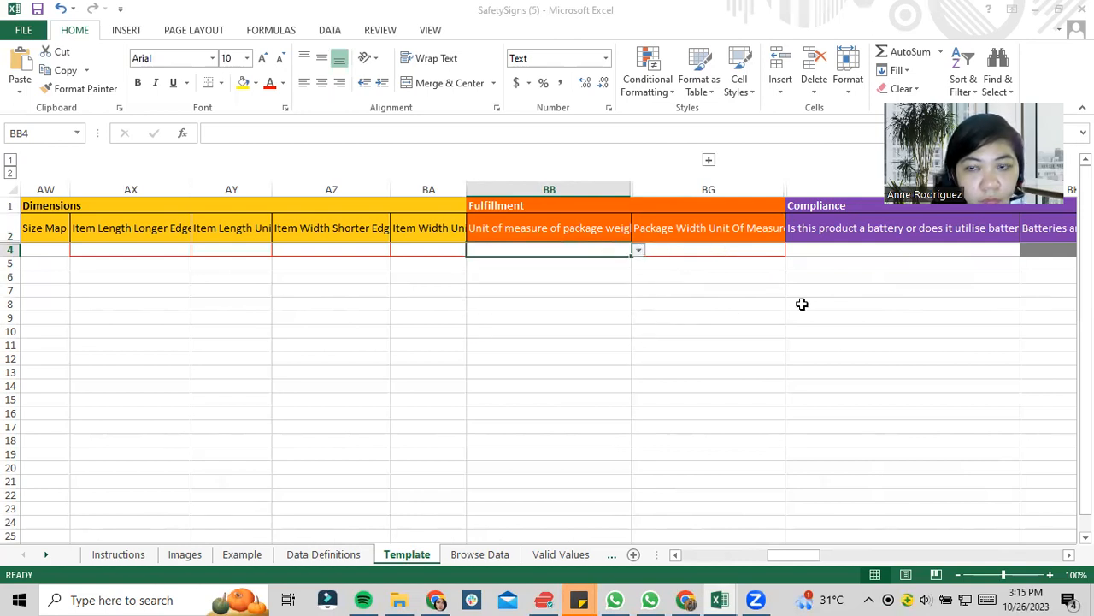
- Set row 4's Item Weight to 30 and its item weight unit of measure to GR in the Compliance columns
{"action": "left_click", "coordinate": [826, 247]}
{"action": "key", "text": "Right"}
{"action": "key", "text": "Right"}
{"action": "key", "text": "Right"}
{"action": "key", "text": "Right"}
{"action": "key", "text": "Right"}
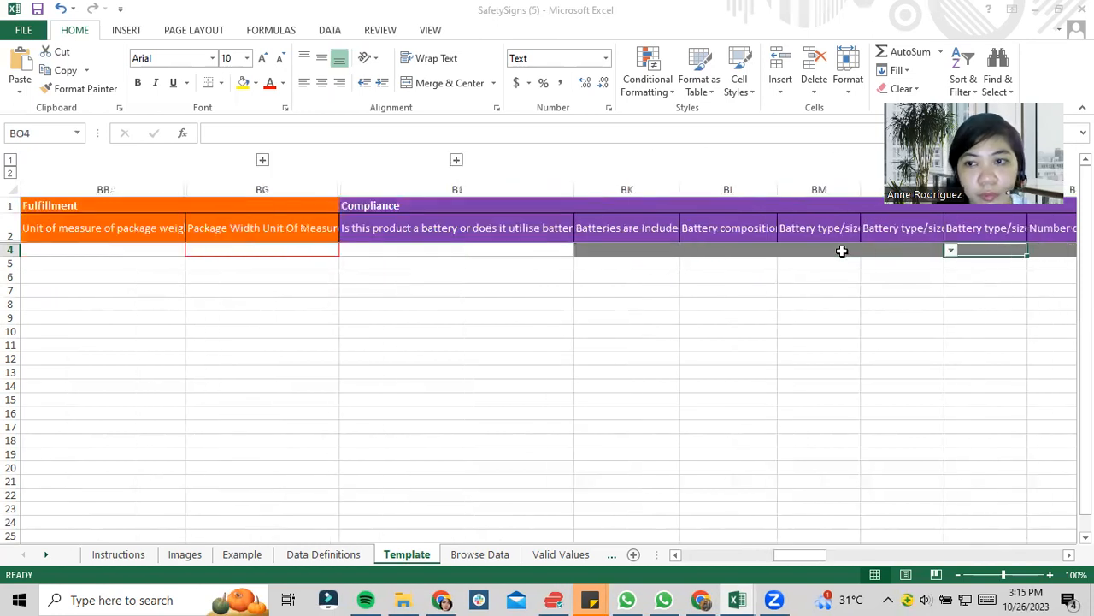
{"action": "key", "text": "Right"}
{"action": "key", "text": "Right"}
{"action": "key", "text": "Right"}
{"action": "key", "text": "Right"}
{"action": "key", "text": "Right"}
{"action": "key", "text": "Right"}
{"action": "key", "text": "Right"}
{"action": "key", "text": "Right"}
{"action": "key", "text": "Right"}
{"action": "key", "text": "Right"}
{"action": "key", "text": "Right"}
{"action": "key", "text": "Right"}
{"action": "key", "text": "Right"}
{"action": "key", "text": "Right"}
{"action": "key", "text": "Right"}
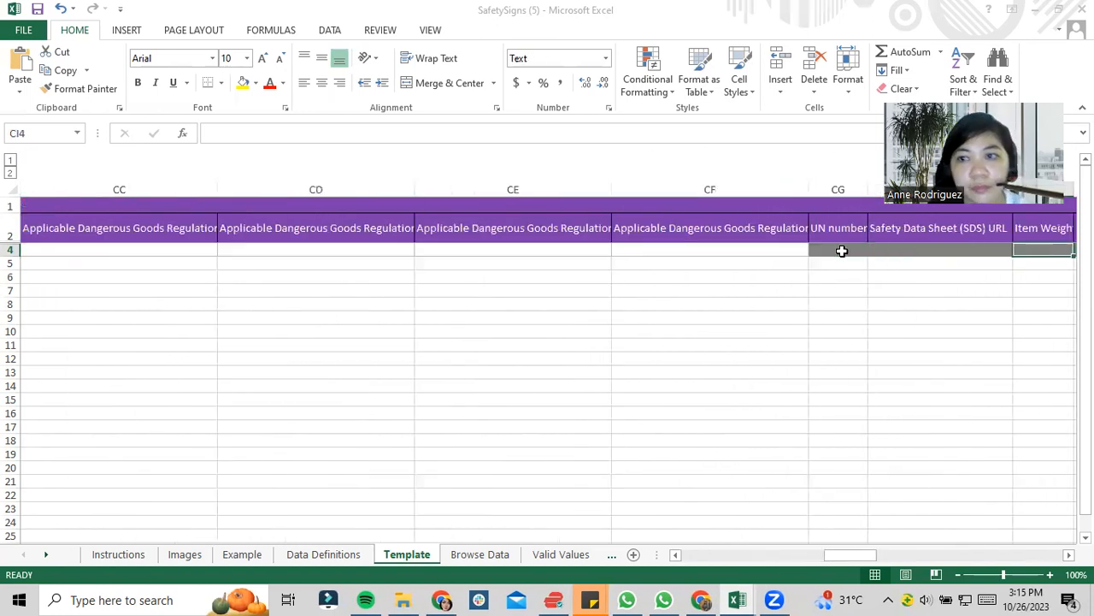
{"action": "key", "text": "Right"}
{"action": "key", "text": "Right"}
{"action": "key", "text": "Right"}
{"action": "key", "text": "Left"}
{"action": "key", "text": "Left"}
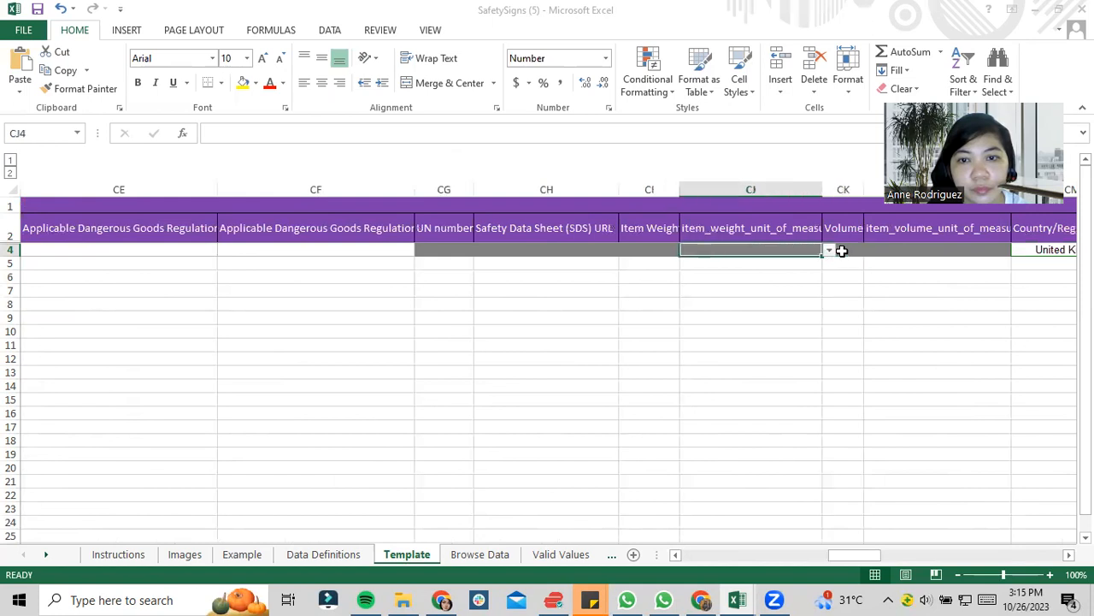
{"action": "key", "text": "Left"}
{"action": "key", "text": "Right"}
{"action": "key", "text": "Right"}
{"action": "key", "text": "Left"}
{"action": "left_click", "coordinate": [829, 250]}
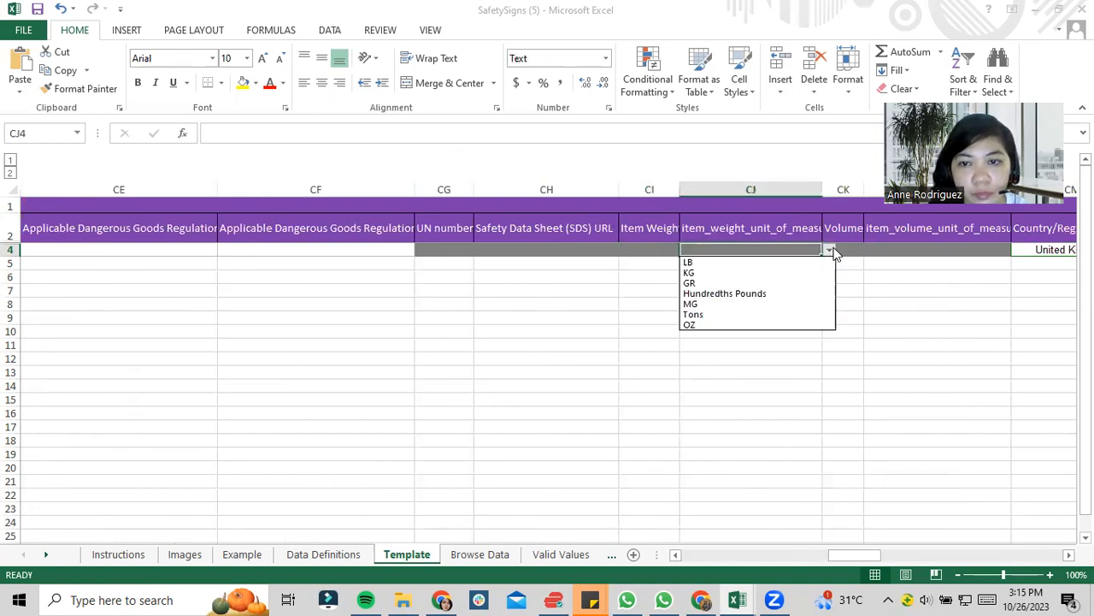
{"action": "left_click", "coordinate": [727, 283]}
{"action": "left_click", "coordinate": [665, 248]}
{"action": "type", "text": "30"}
{"action": "left_click", "coordinate": [725, 246]}
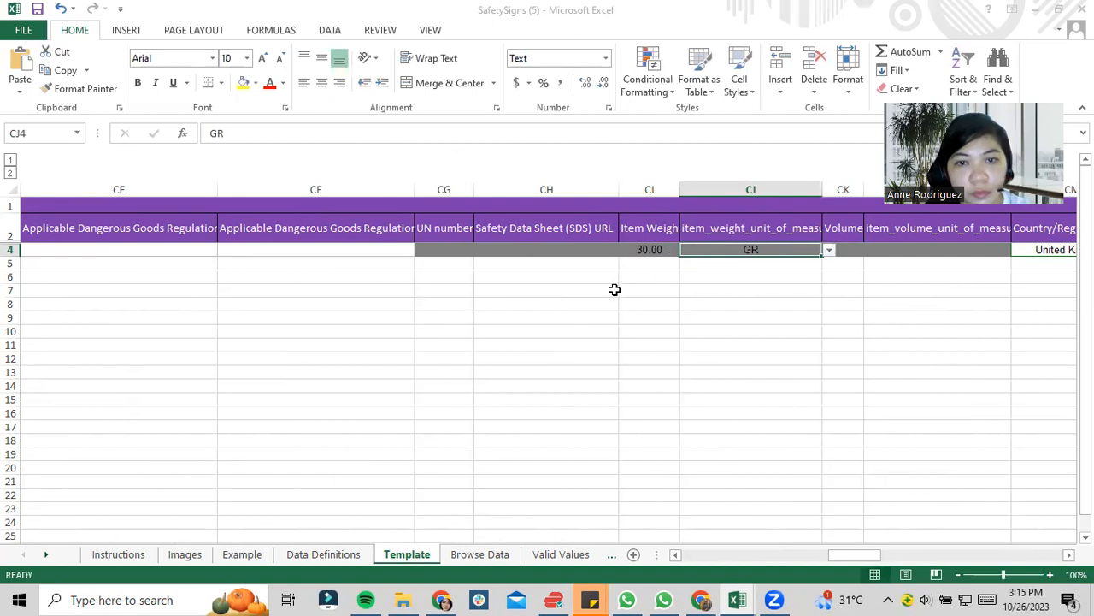
- Look over the template's remaining columns, from the Poland prices to the final Business Price column
{"action": "left_click", "coordinate": [960, 384]}
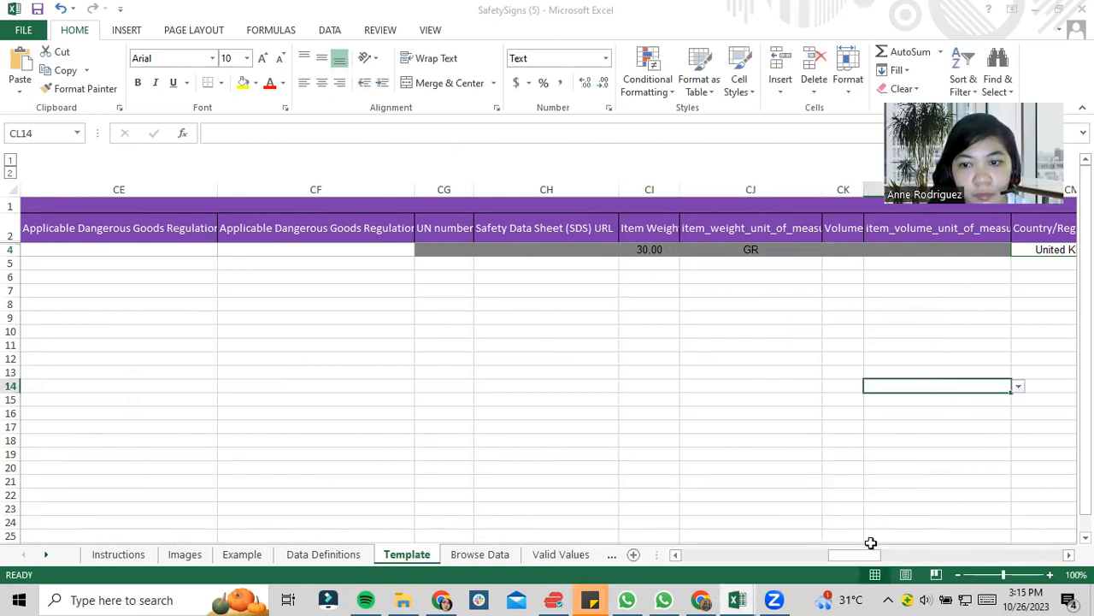
{"action": "left_click", "coordinate": [1009, 555]}
{"action": "left_click_drag", "start_coordinate": [1011, 563], "coordinate": [1058, 561]}
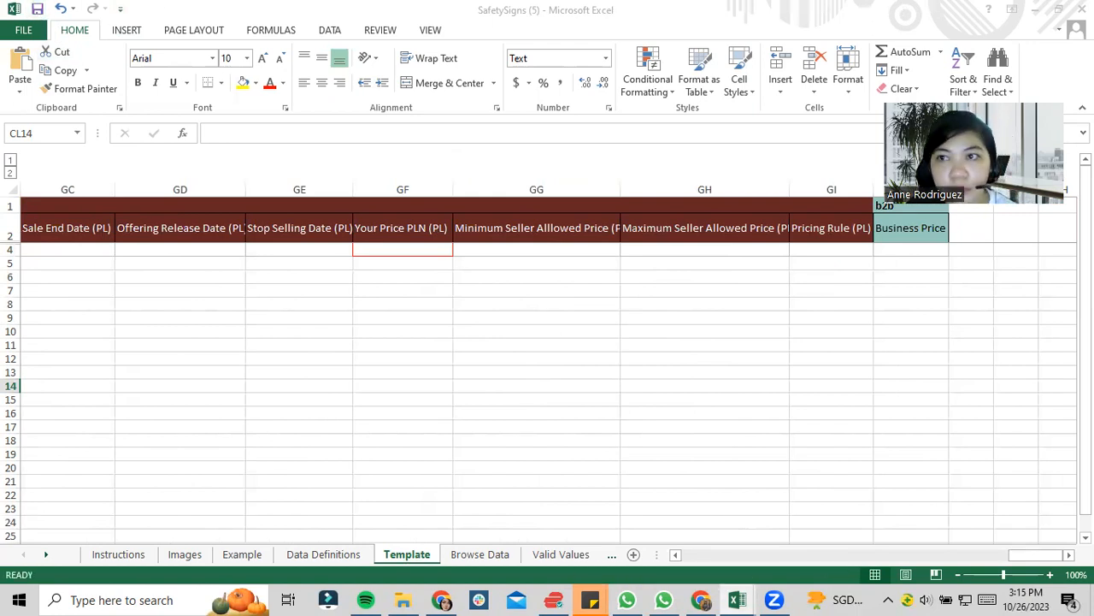
- Switch to Chrome and view the spreadsheet upload status page in Amazon Seller Central
{"action": "key", "text": "alt+Tab"}
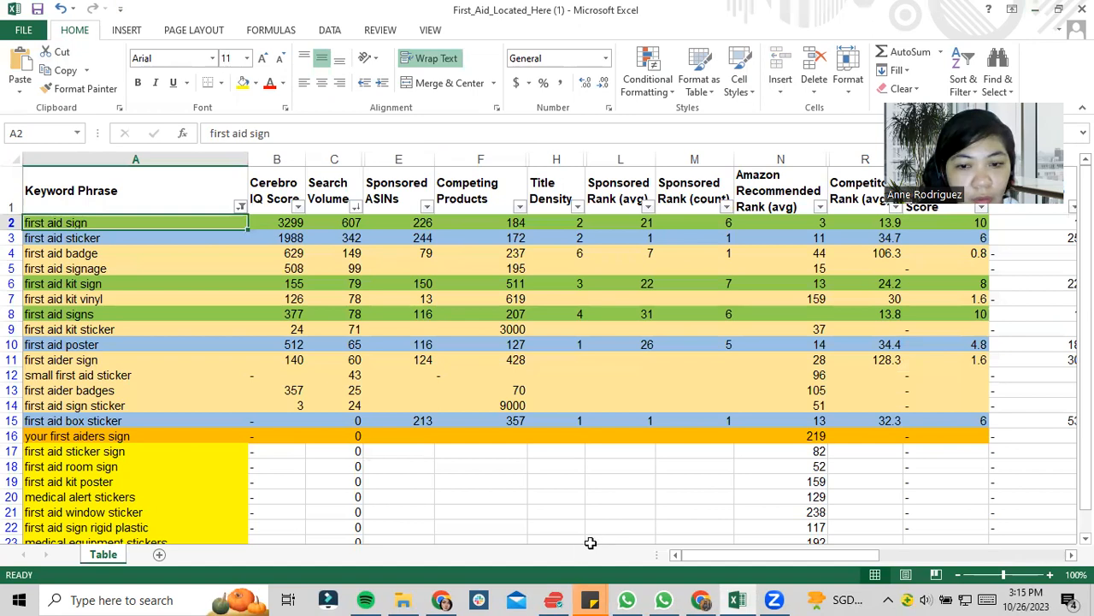
{"action": "mouse_move", "coordinate": [447, 598]}
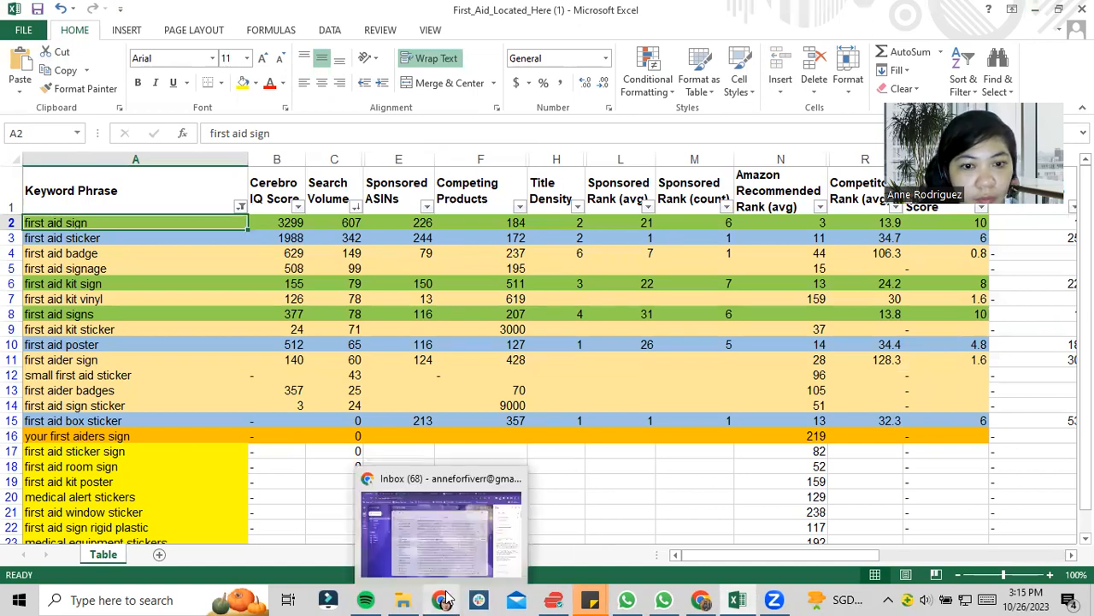
{"action": "left_click", "coordinate": [701, 600]}
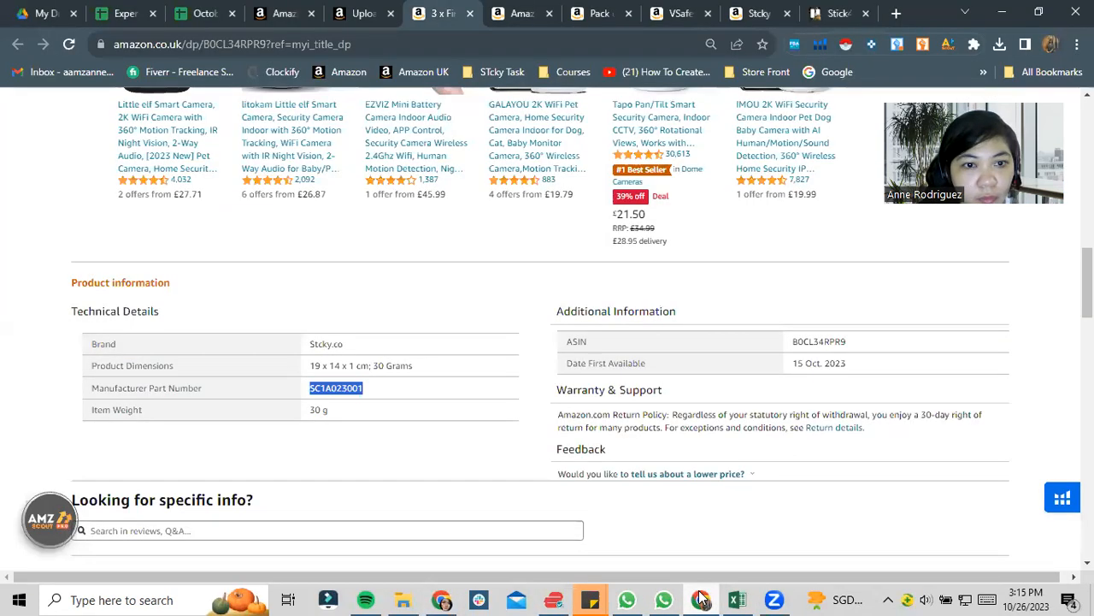
{"action": "left_click", "coordinate": [364, 13]}
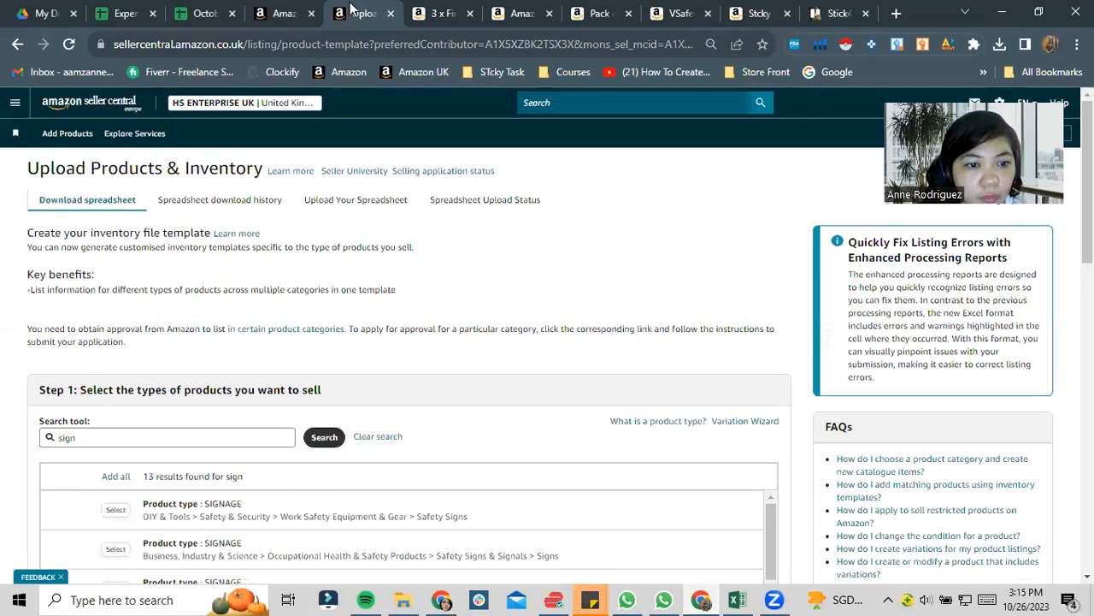
{"action": "left_click", "coordinate": [469, 205]}
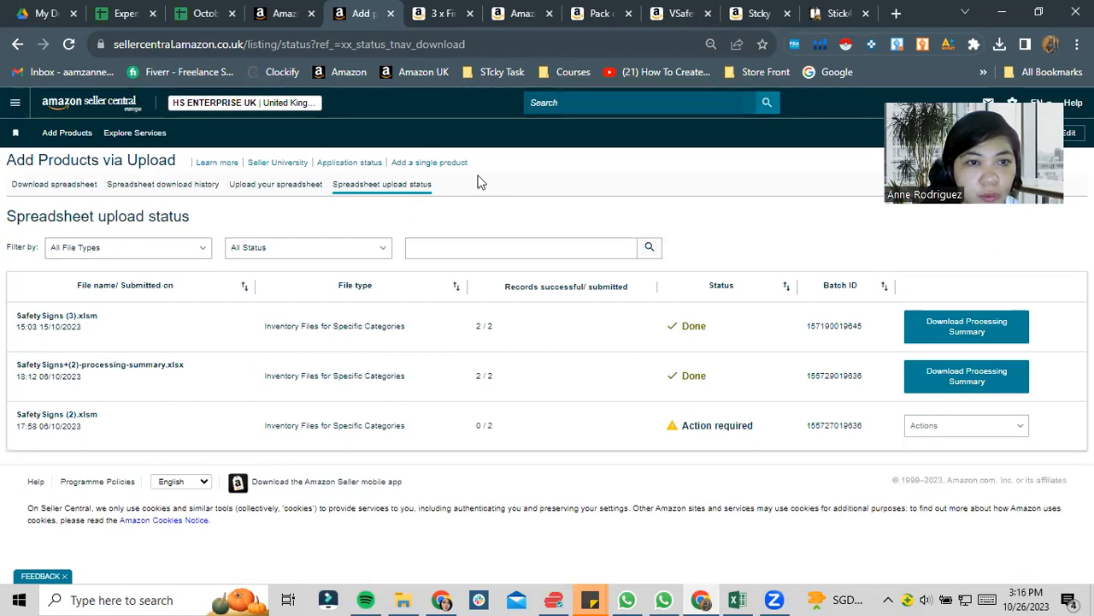
- Upload the SafetySigns (5) spreadsheet from the Downloads folder to Seller Central and submit its products
{"action": "left_click", "coordinate": [317, 190]}
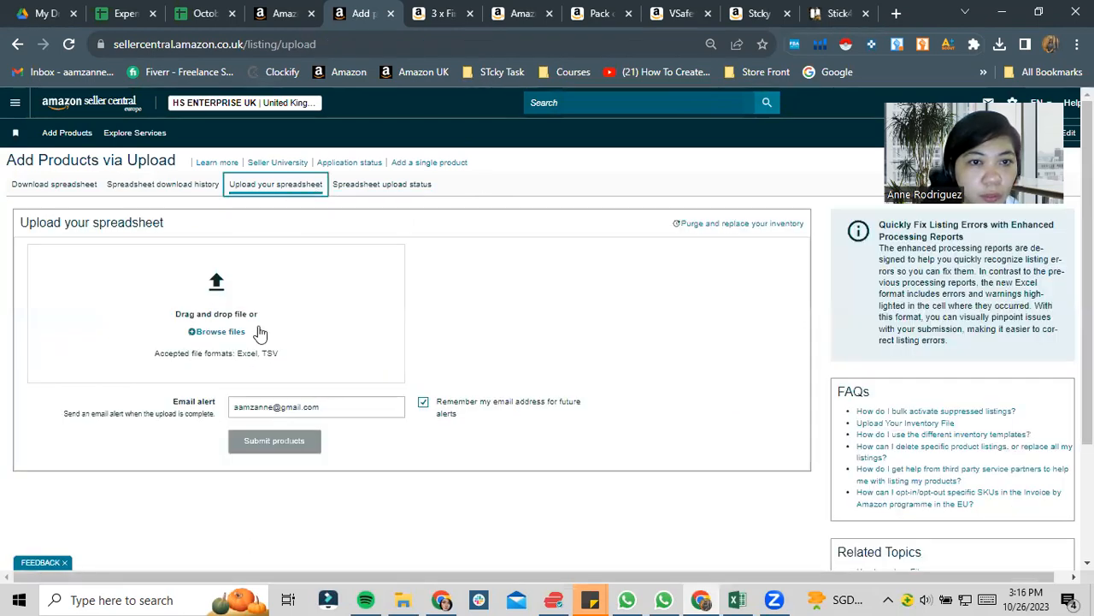
{"action": "left_click", "coordinate": [218, 332]}
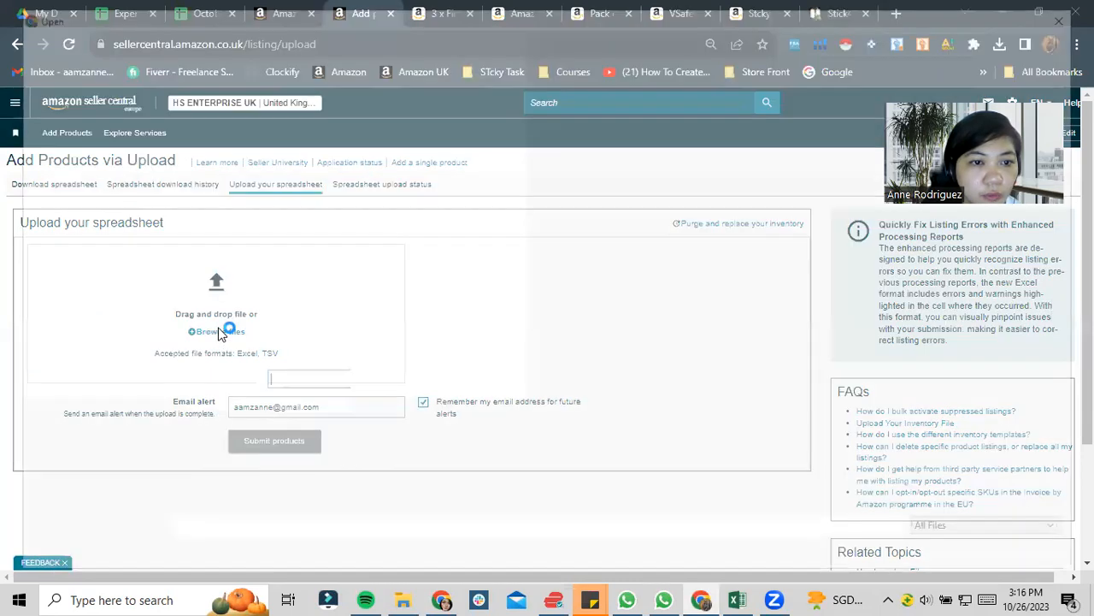
{"action": "scroll", "coordinate": [102, 154], "scroll_direction": "up", "scroll_amount": 7}
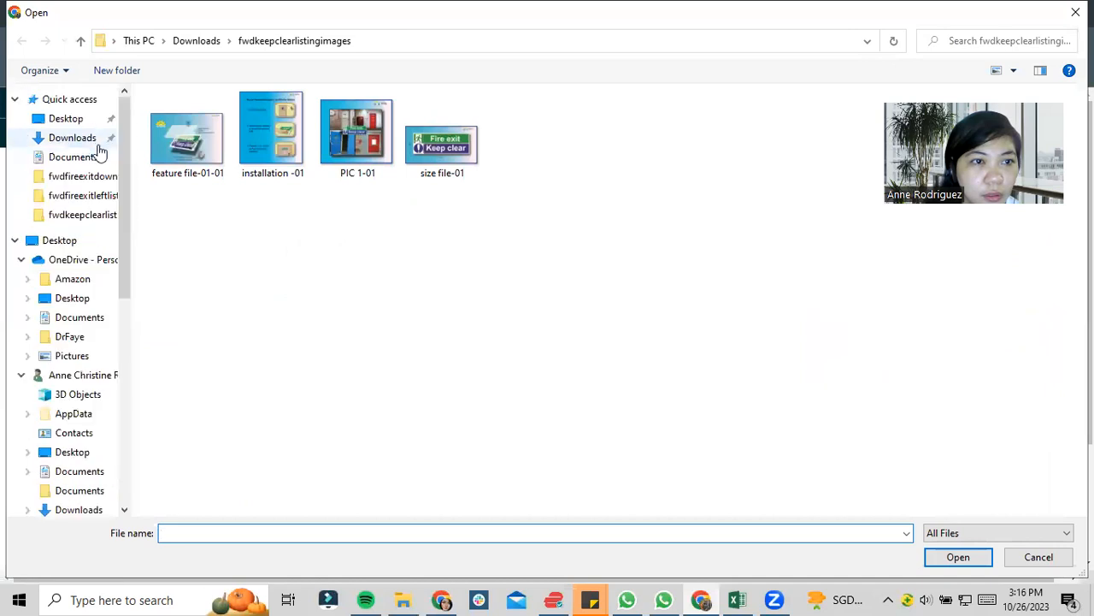
{"action": "left_click", "coordinate": [82, 139]}
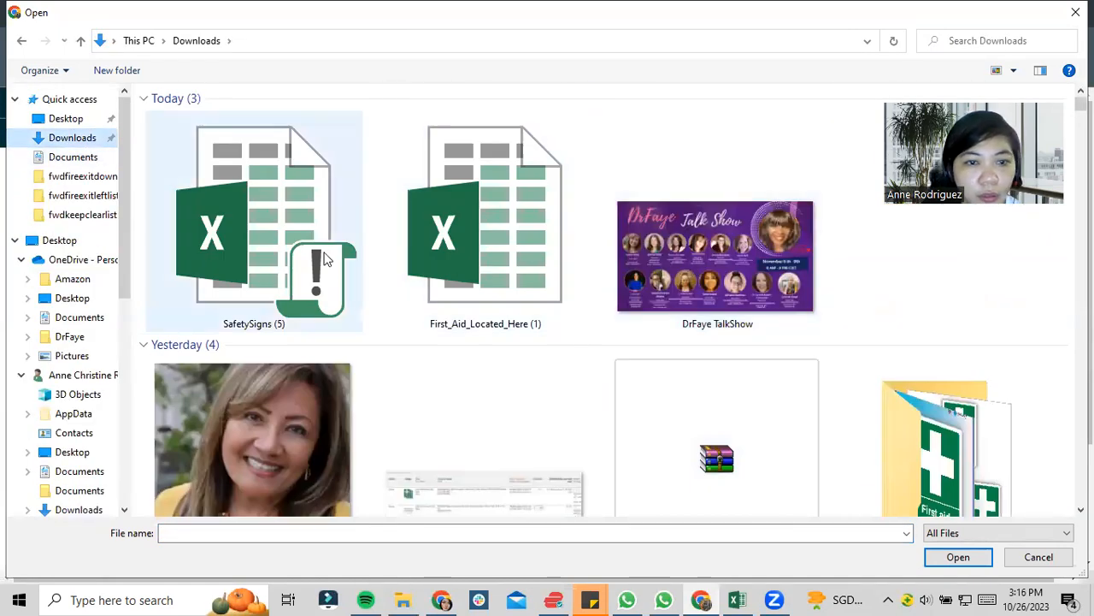
{"action": "left_click", "coordinate": [270, 247]}
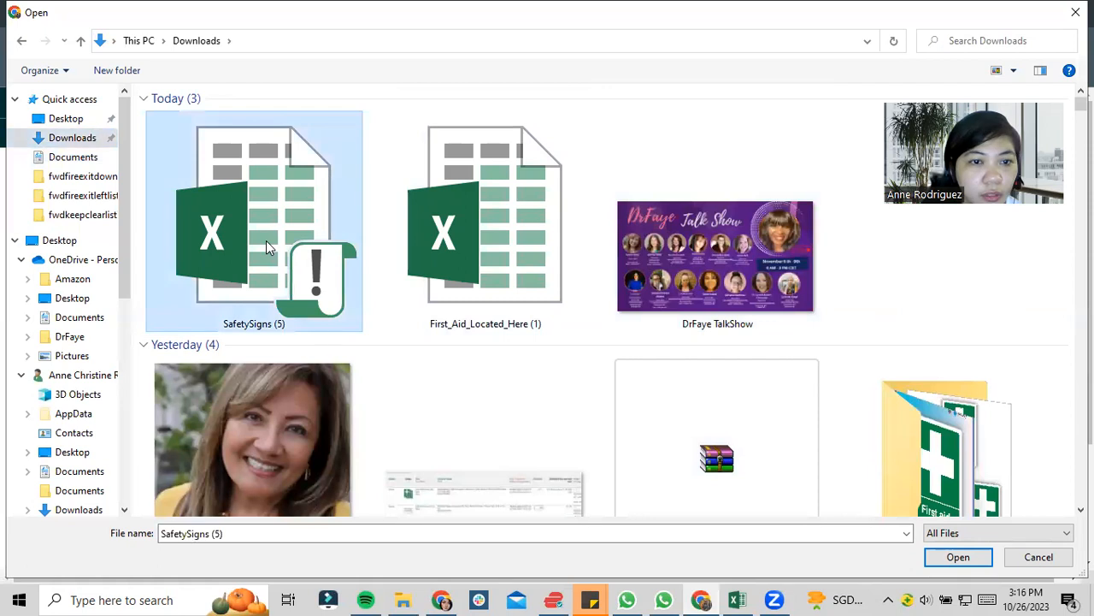
{"action": "left_click", "coordinate": [958, 556]}
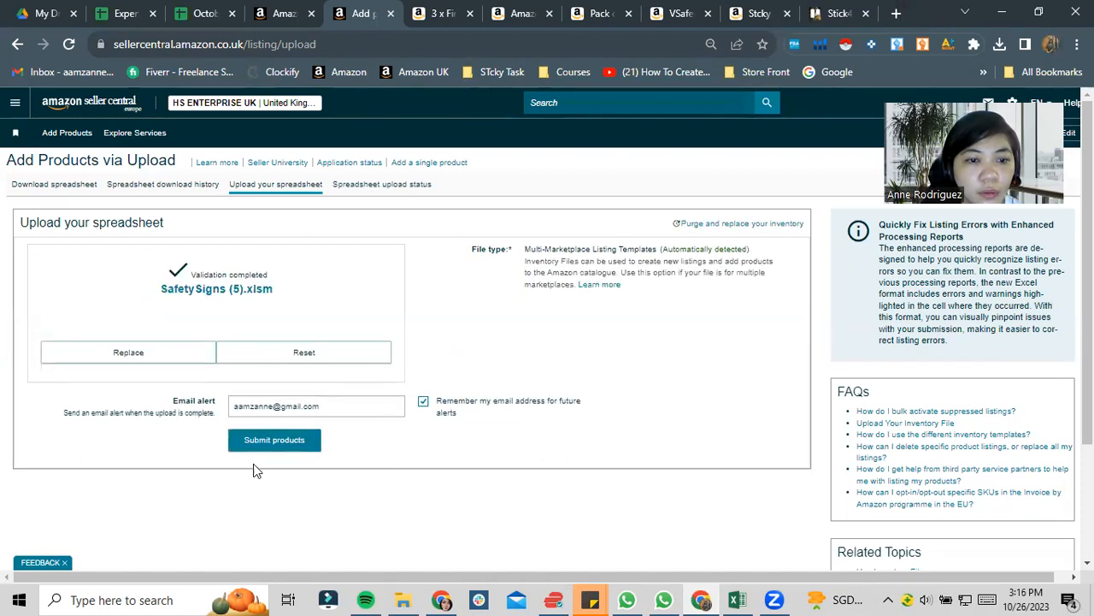
{"action": "left_click", "coordinate": [293, 443]}
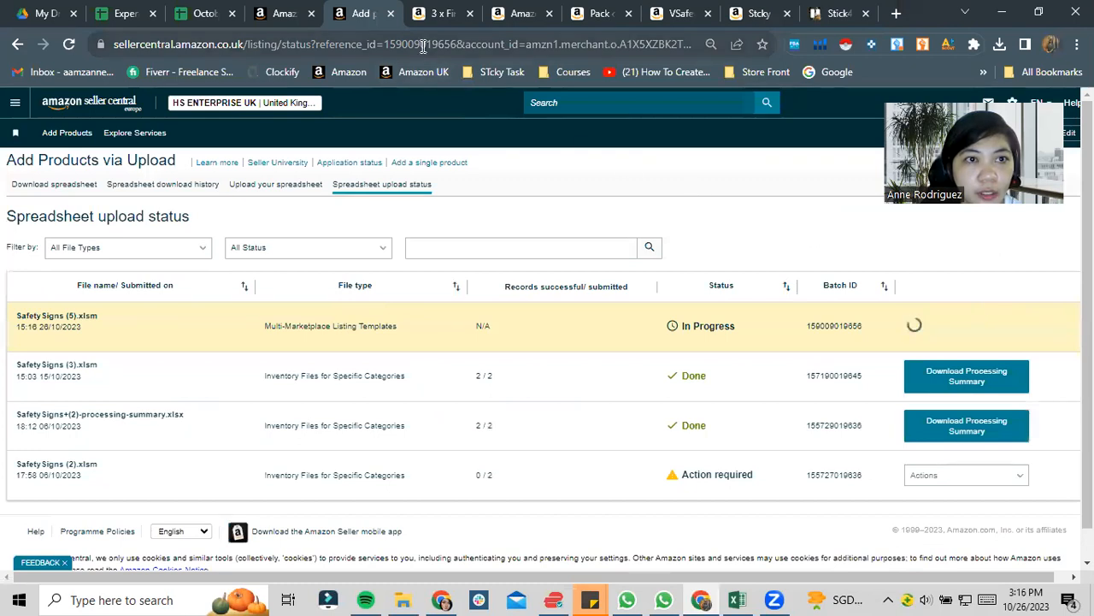
- Check the 3 x First Aid Kit Vinyl Sticker Sign listing page on Amazon.co.uk
{"action": "left_click", "coordinate": [36, 9]}
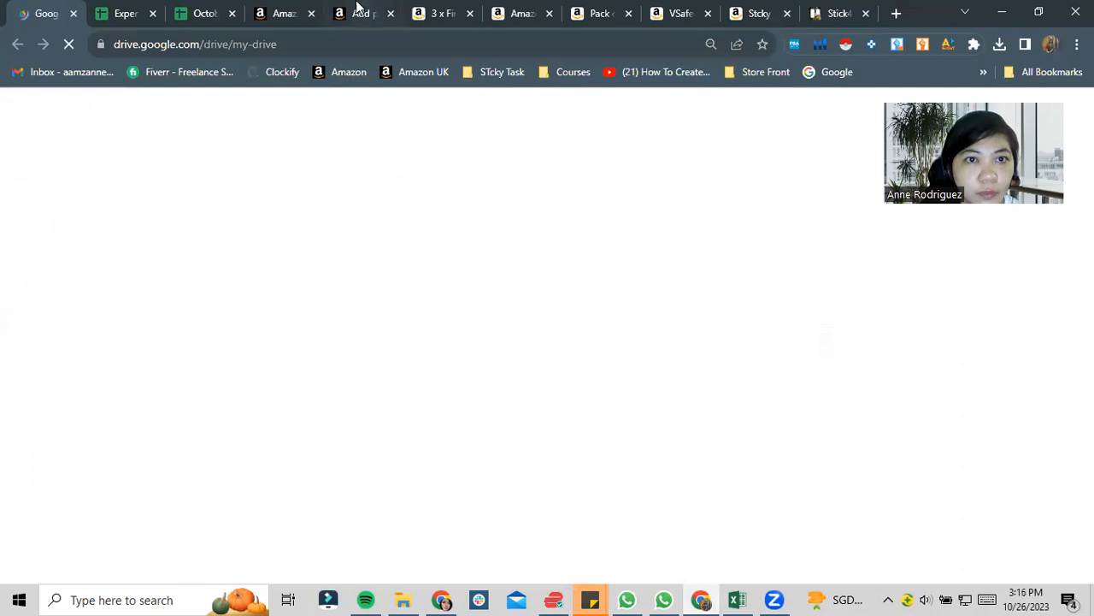
{"action": "left_click", "coordinate": [357, 10]}
{"action": "left_click", "coordinate": [452, 12]}
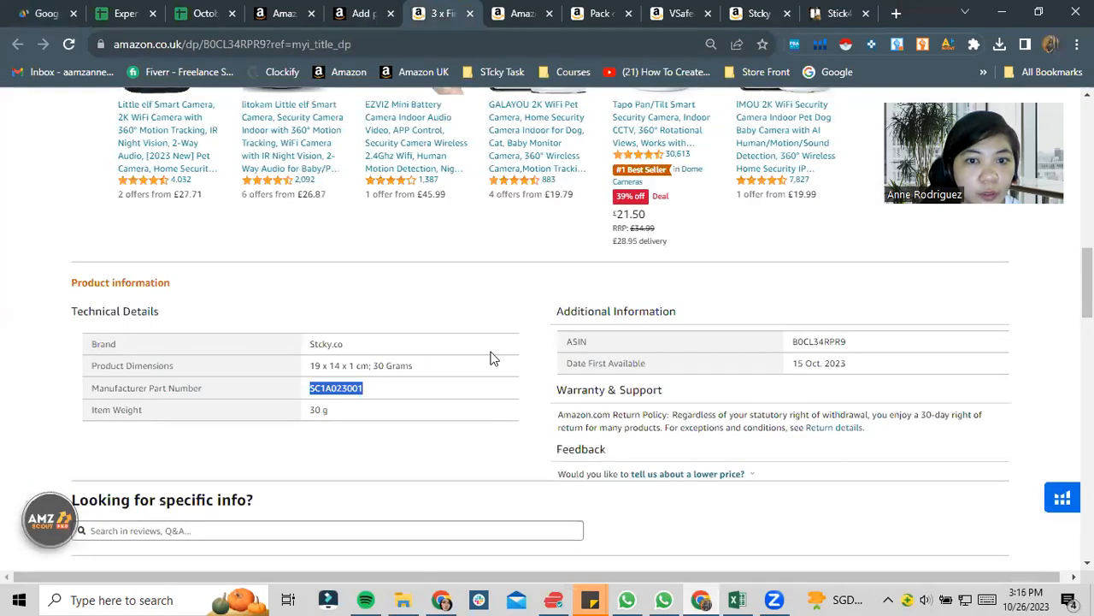
{"action": "scroll", "coordinate": [491, 359], "scroll_direction": "up", "scroll_amount": 12}
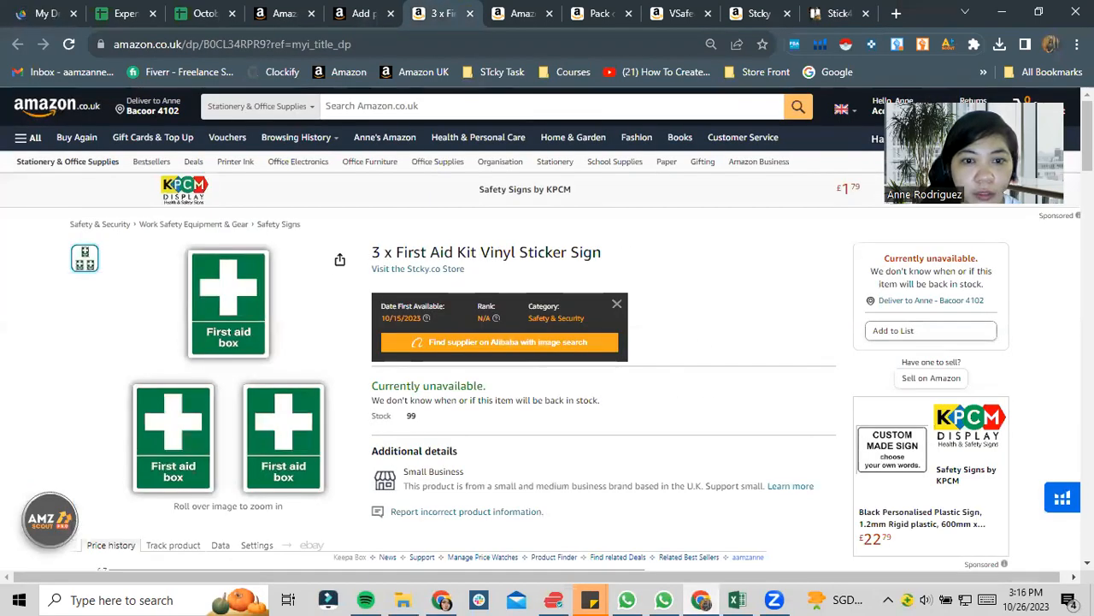
{"action": "scroll", "coordinate": [546, 329], "scroll_direction": "down", "scroll_amount": 1}
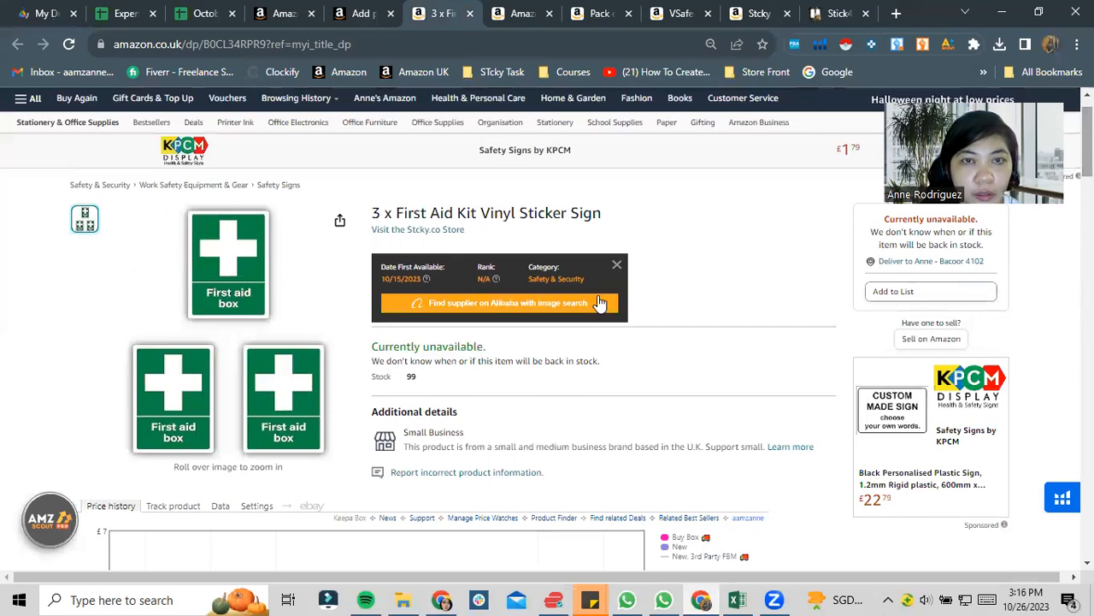
- Search Google Drive for "content" and open the Content spreadsheet
{"action": "left_click", "coordinate": [9, 11]}
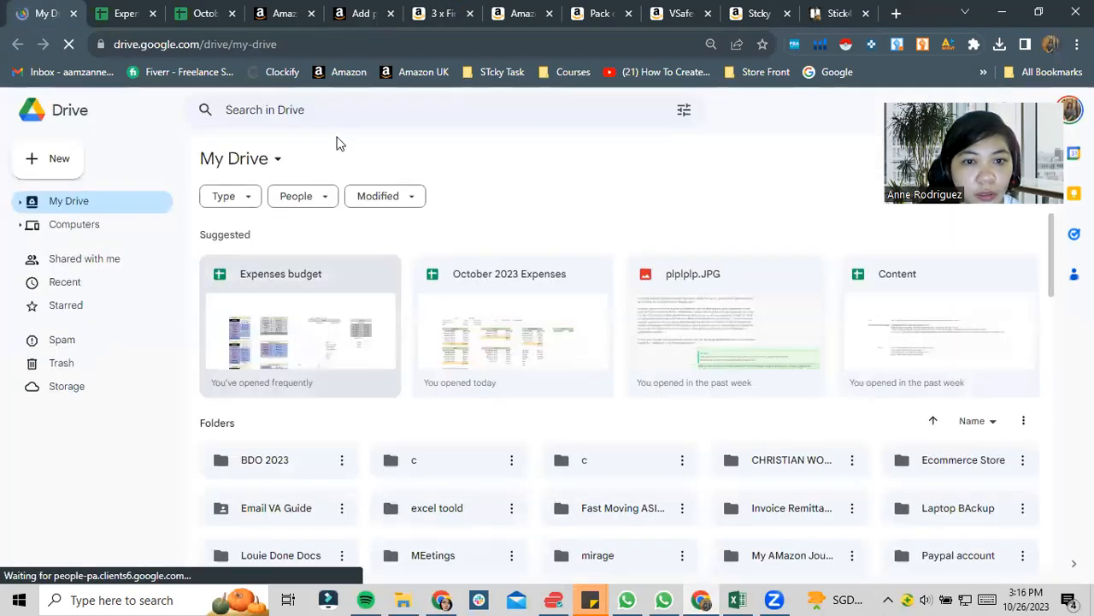
{"action": "left_click", "coordinate": [369, 117]}
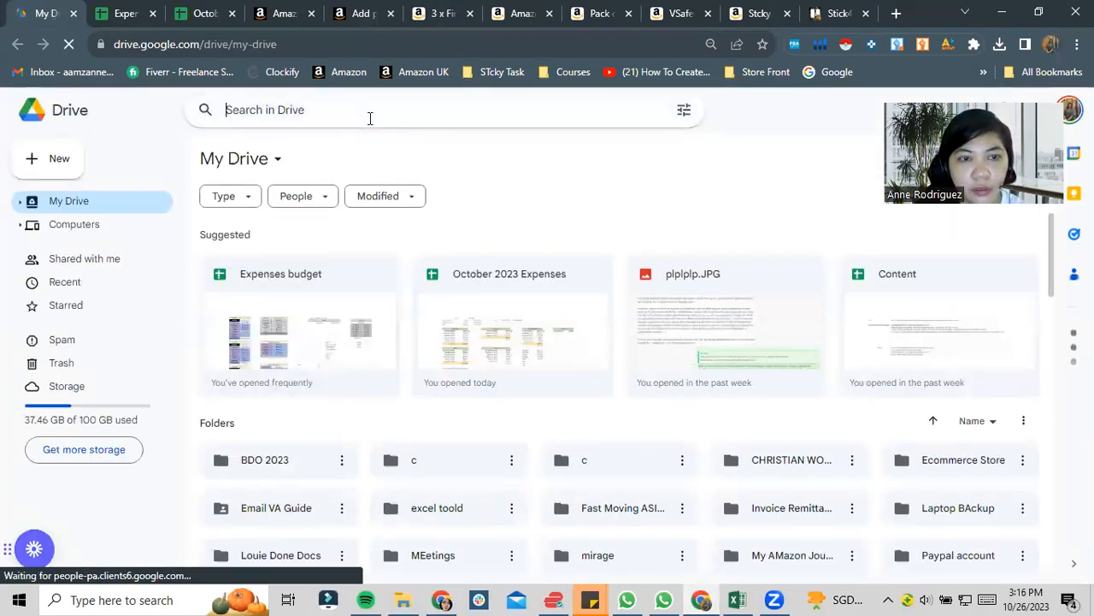
{"action": "type", "text": "content"}
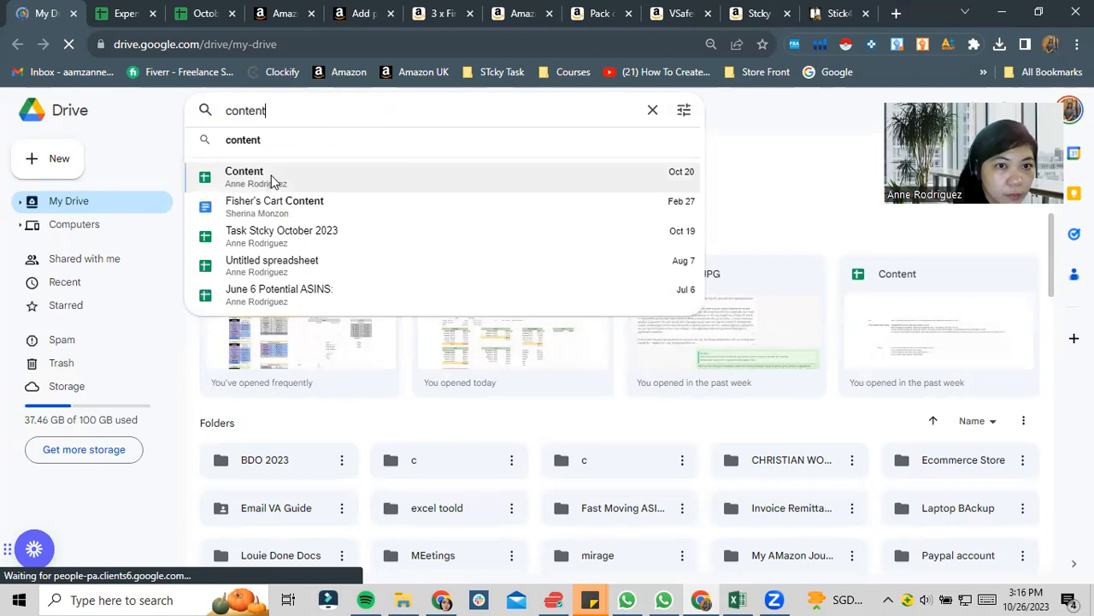
{"action": "left_click", "coordinate": [272, 181]}
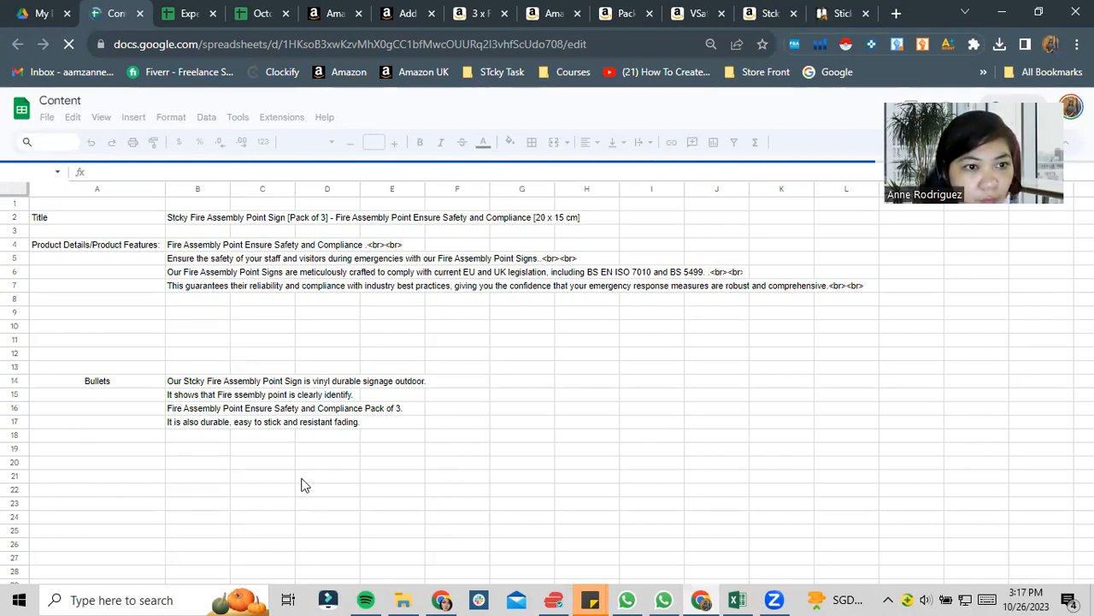
- Copy the Title, Product Details/Product Features and Bullets labels from the FireAssemblyP3 sheet into a new sheet
{"action": "left_click_drag", "start_coordinate": [98, 219], "coordinate": [99, 402]}
{"action": "key", "text": "ctrl+c"}
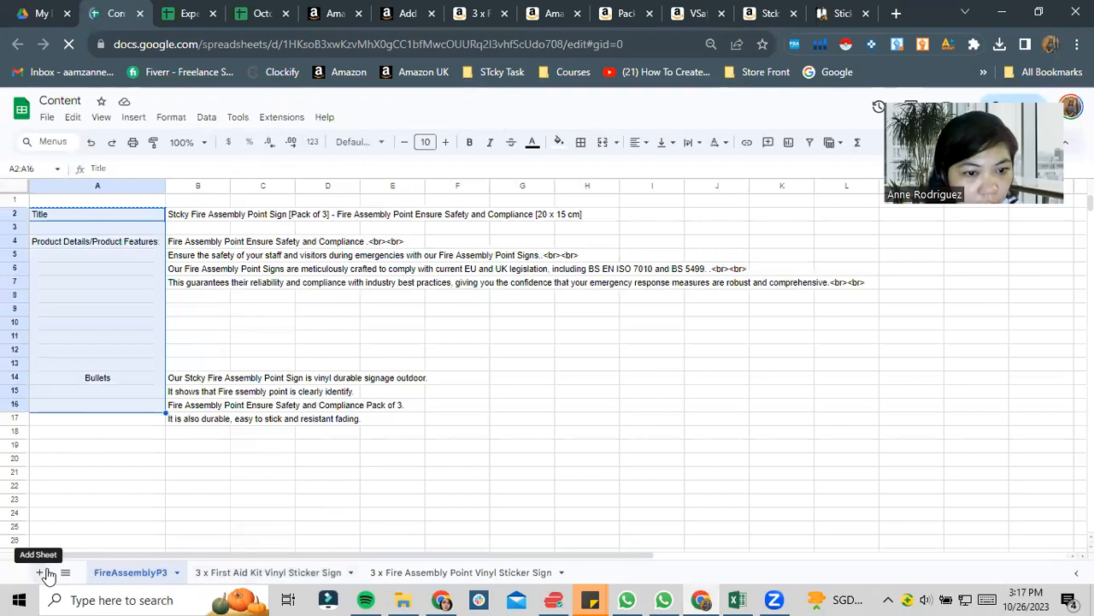
{"action": "left_click", "coordinate": [41, 572]}
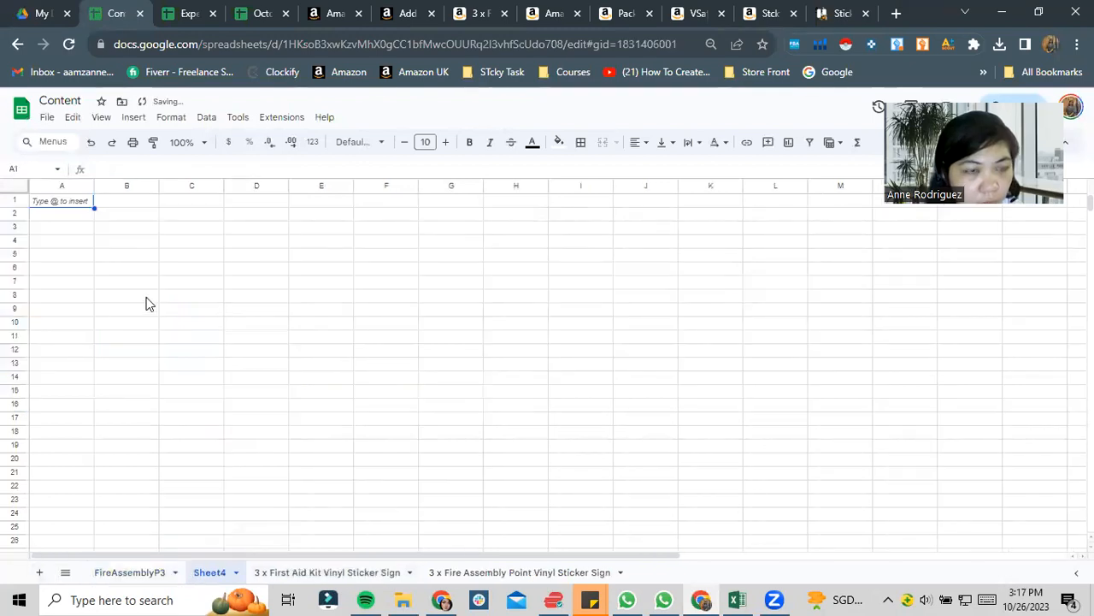
{"action": "key", "text": "ctrl+v"}
{"action": "left_click", "coordinate": [247, 407]}
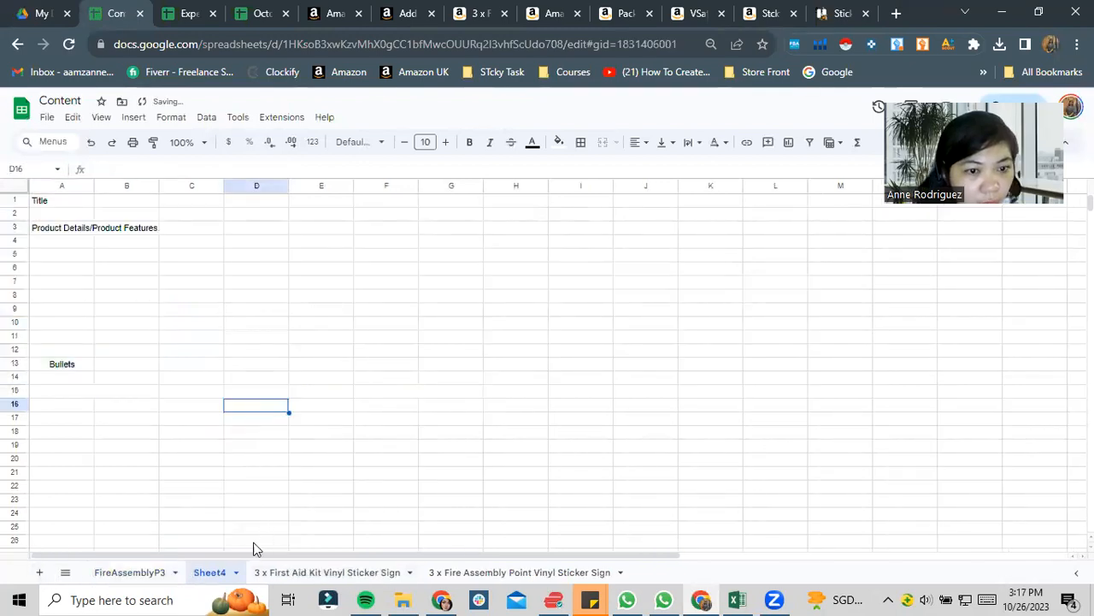
- Try to rename the new sheet "3 x First Aid Kit Vinyl Sticker Sign", using the title copied from the Amazon listing
{"action": "right_click", "coordinate": [226, 579]}
{"action": "left_click", "coordinate": [224, 412]}
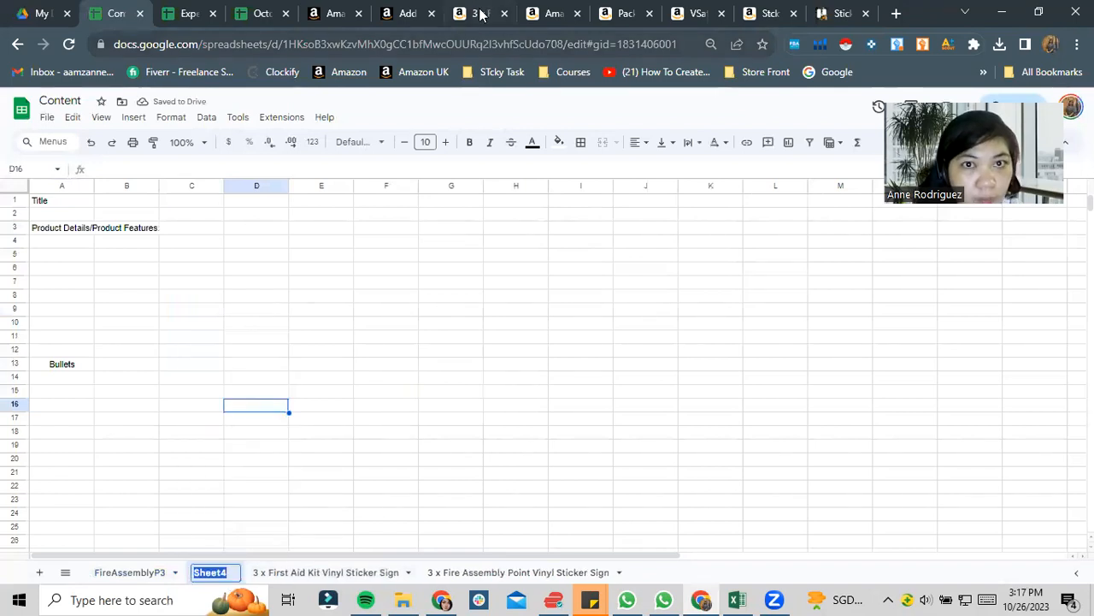
{"action": "left_click", "coordinate": [478, 14]}
{"action": "triple_click", "coordinate": [468, 214]}
{"action": "key", "text": "ctrl+c"}
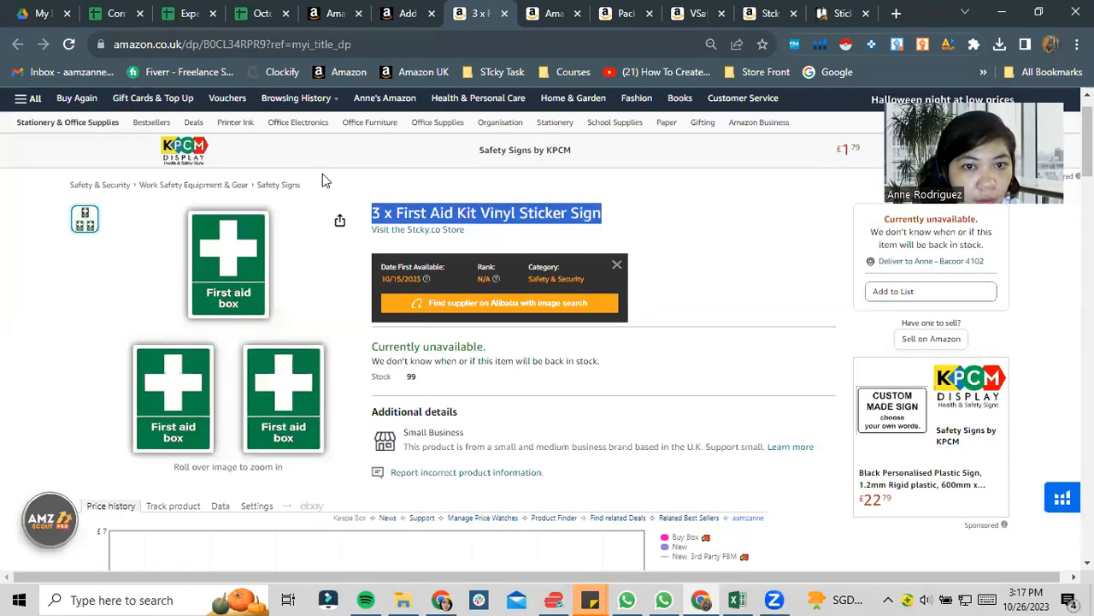
{"action": "left_click", "coordinate": [128, 10]}
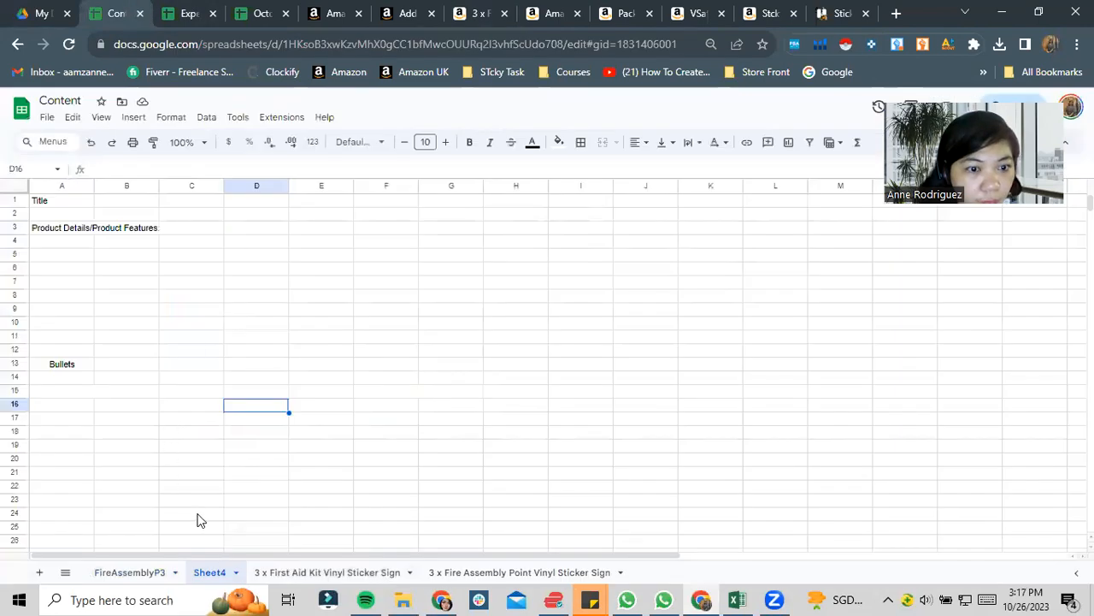
{"action": "right_click", "coordinate": [227, 571]}
{"action": "left_click", "coordinate": [235, 408]}
{"action": "key", "text": "ctrl+v"}
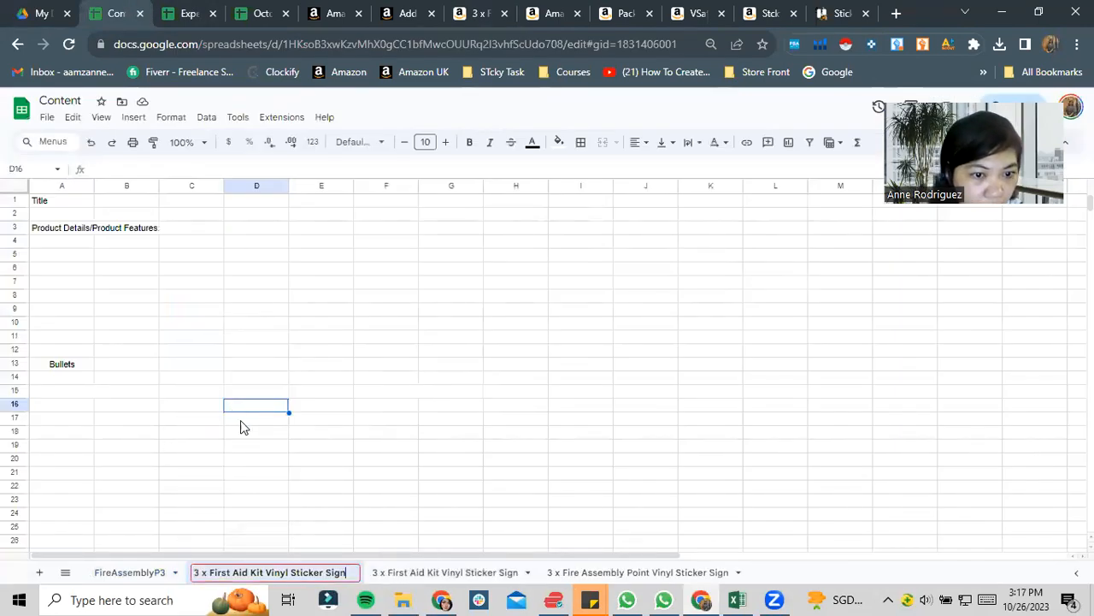
- Dismiss the duplicate-name errors and enter "q" as the new sheet's name instead
{"action": "left_click", "coordinate": [552, 391]}
{"action": "left_click", "coordinate": [686, 370]}
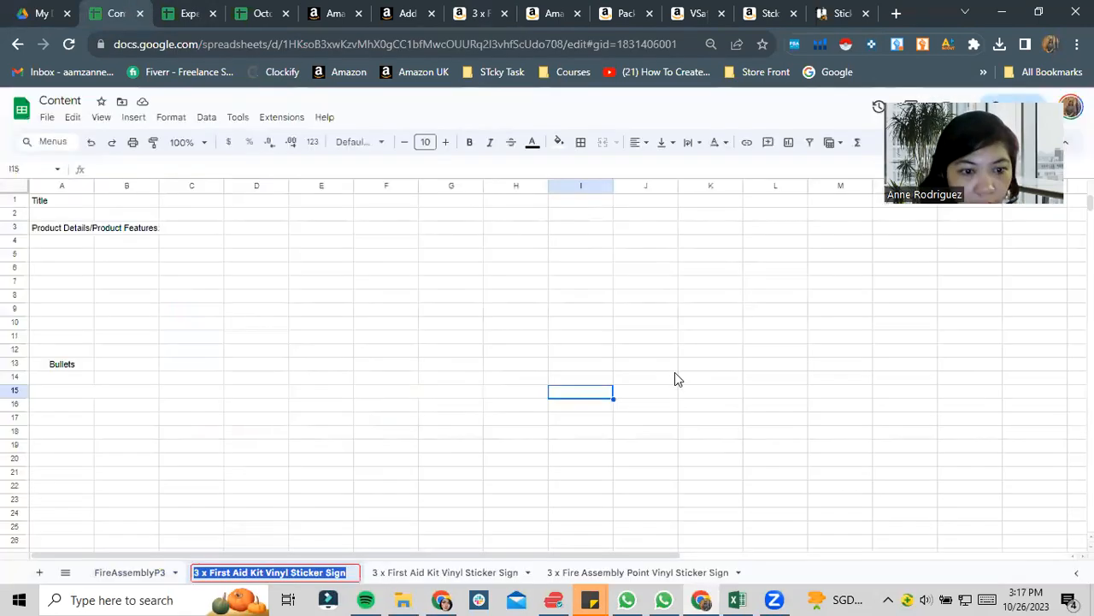
{"action": "left_click", "coordinate": [285, 435]}
{"action": "left_click", "coordinate": [711, 289]}
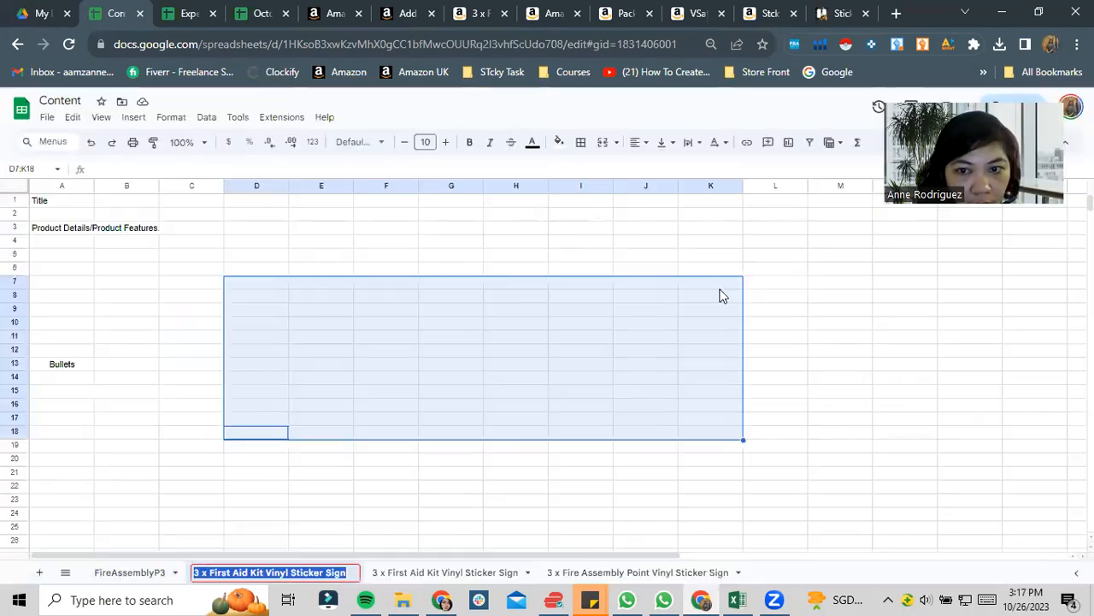
{"action": "left_click", "coordinate": [262, 527]}
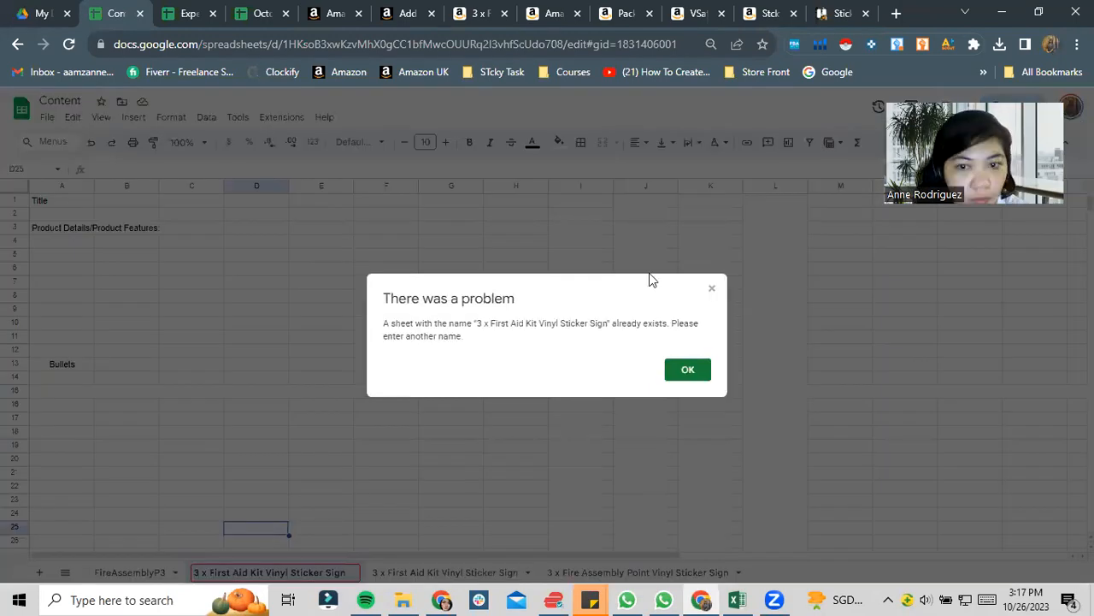
{"action": "left_click", "coordinate": [712, 289]}
{"action": "left_click", "coordinate": [590, 395]}
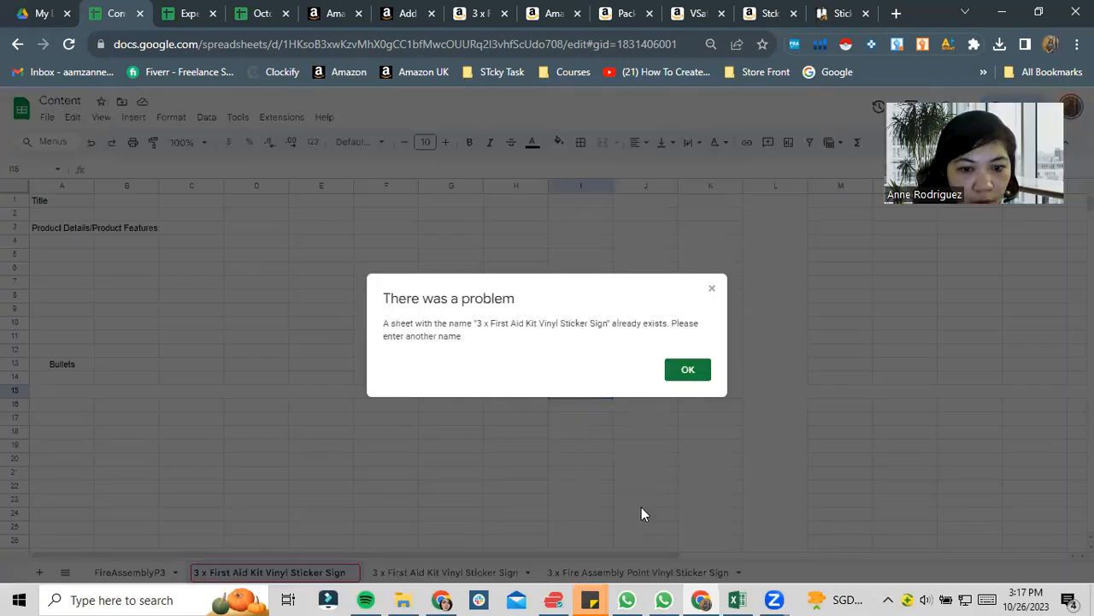
{"action": "left_click", "coordinate": [714, 290]}
{"action": "left_click", "coordinate": [349, 513]}
{"action": "left_click", "coordinate": [689, 375]}
{"action": "type", "text": "q"}
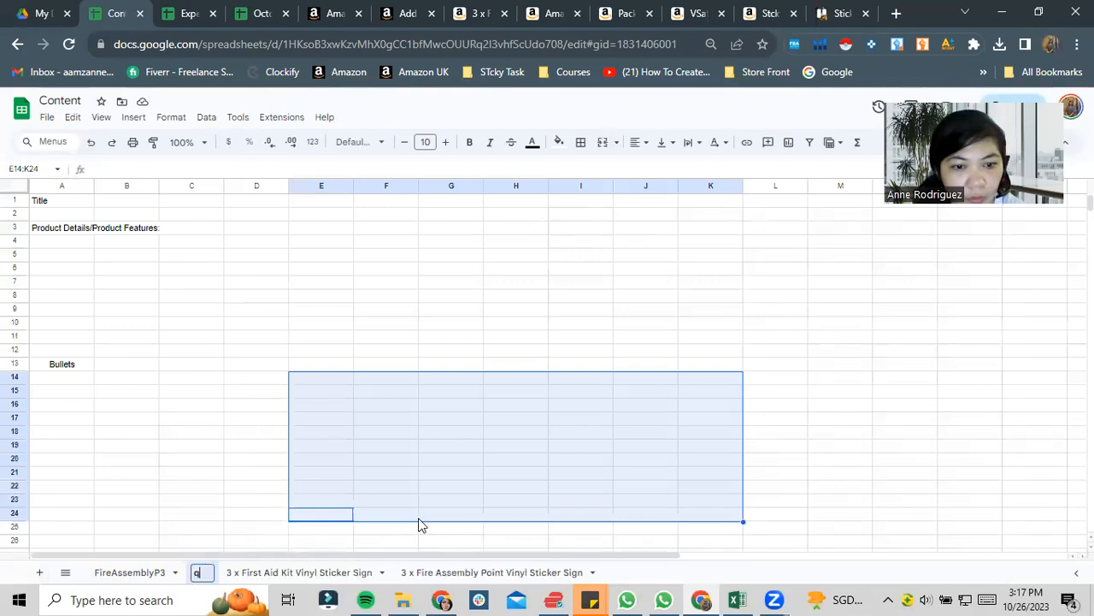
- Delete the sheet q and open the existing 3 x First Aid Kit Vinyl Sticker Sign sheet
{"action": "left_click", "coordinate": [252, 462]}
{"action": "left_click", "coordinate": [205, 575]}
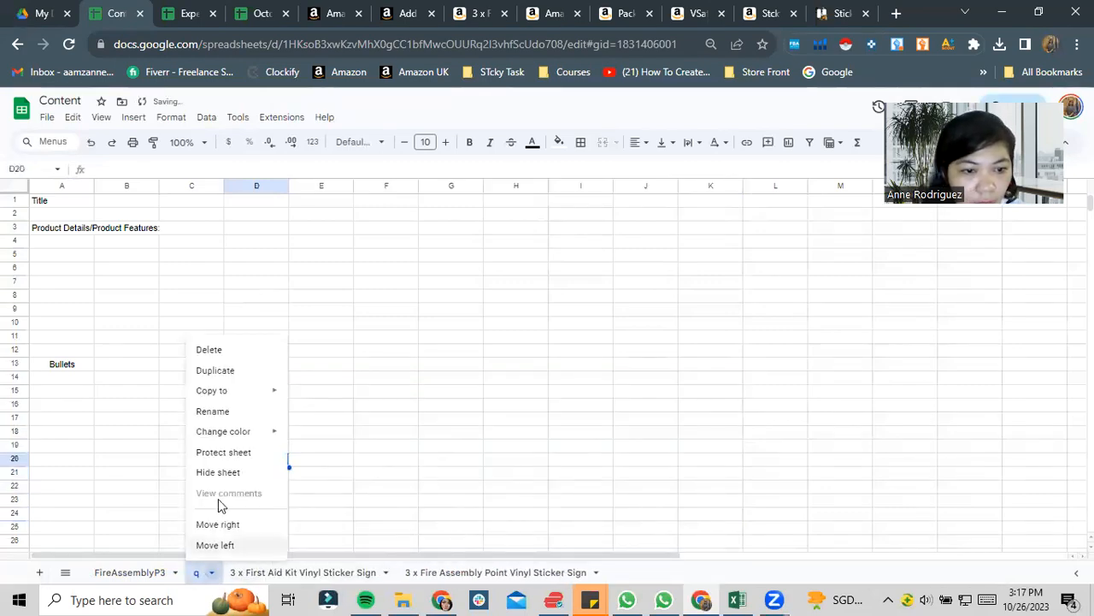
{"action": "left_click", "coordinate": [224, 348]}
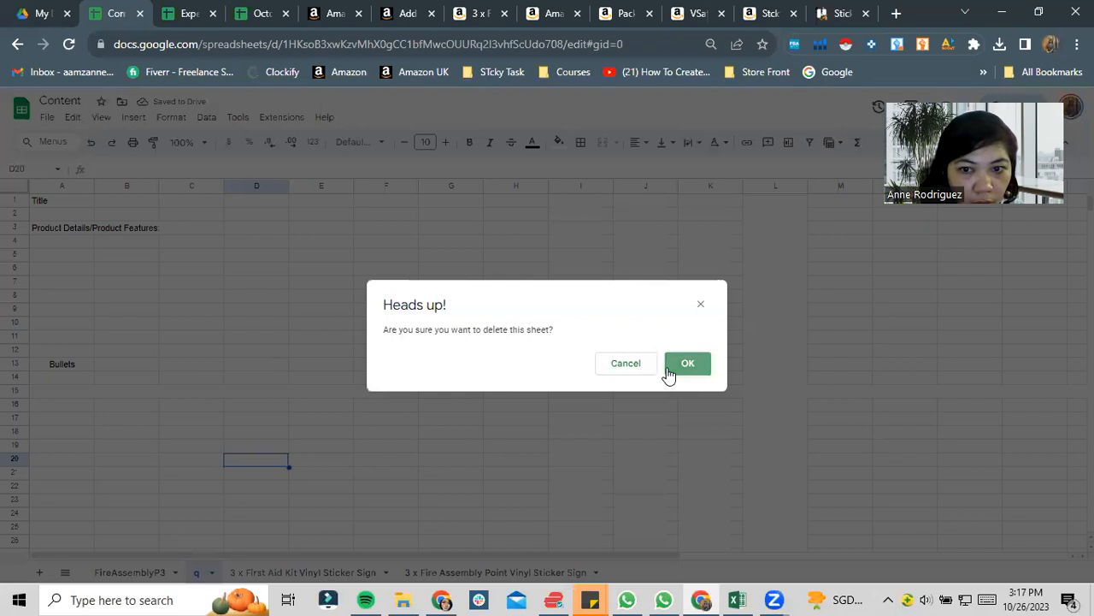
{"action": "left_click", "coordinate": [672, 371]}
{"action": "left_click", "coordinate": [265, 569]}
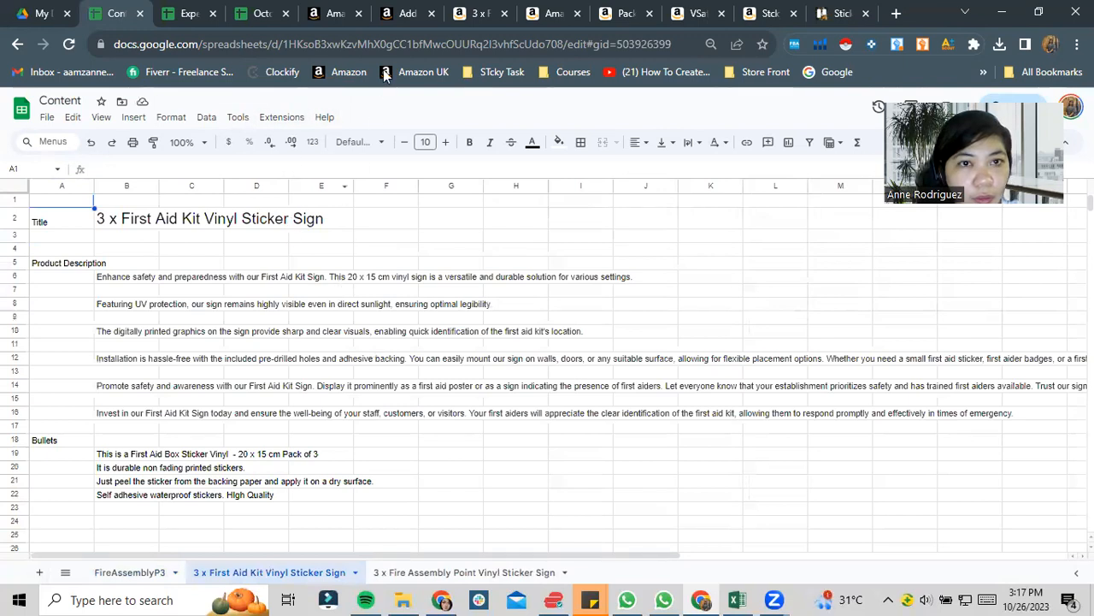
- Check the spreadsheet upload status in Seller Central and reload the Manage Inventory page
{"action": "left_click", "coordinate": [398, 13]}
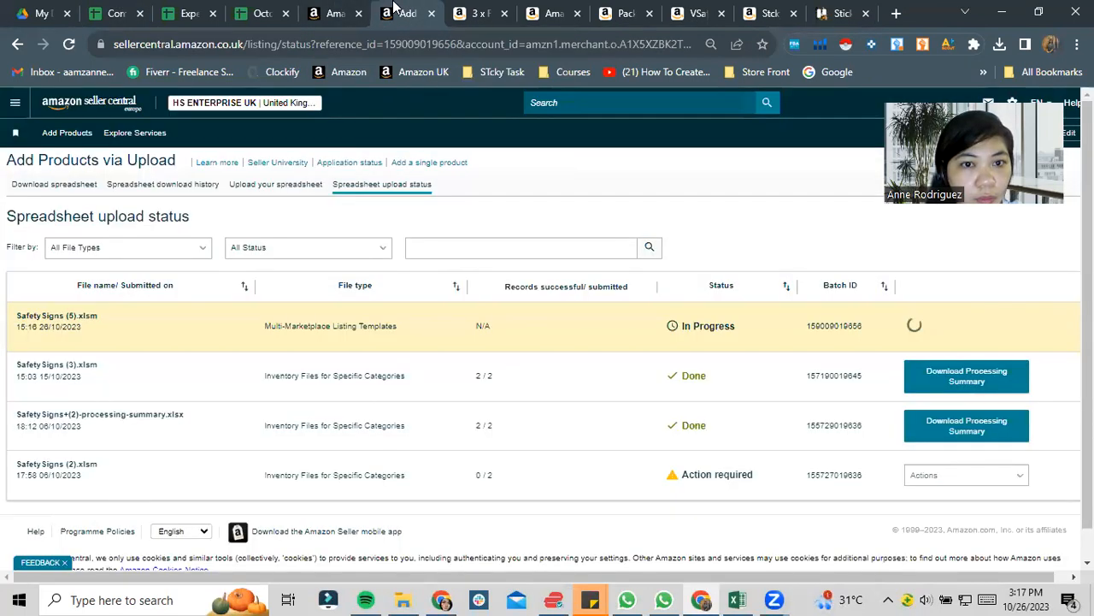
{"action": "left_click", "coordinate": [350, 8]}
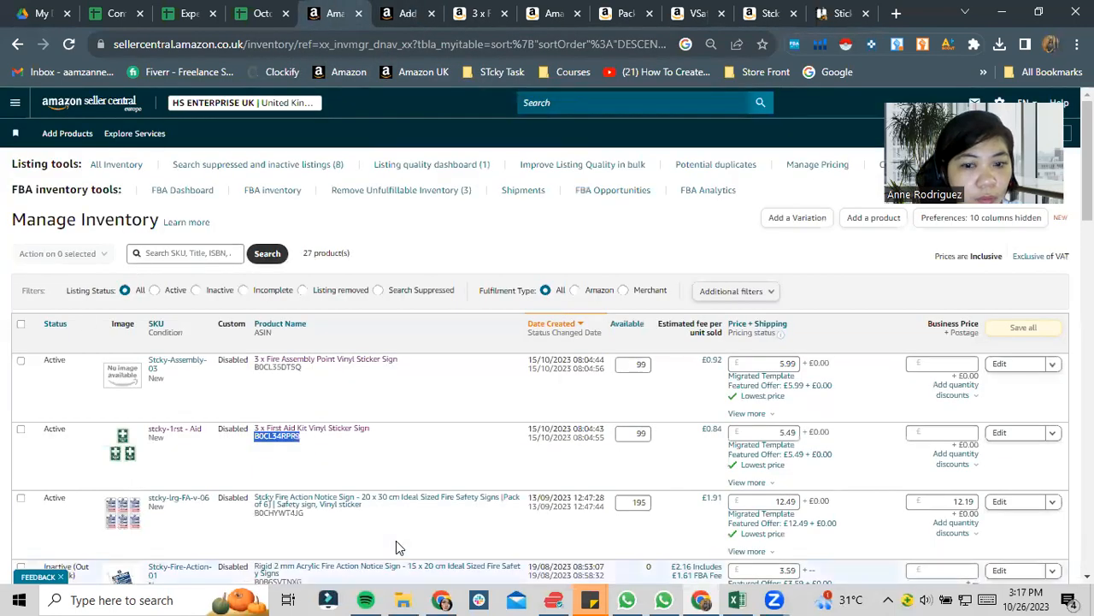
{"action": "left_click", "coordinate": [15, 103]}
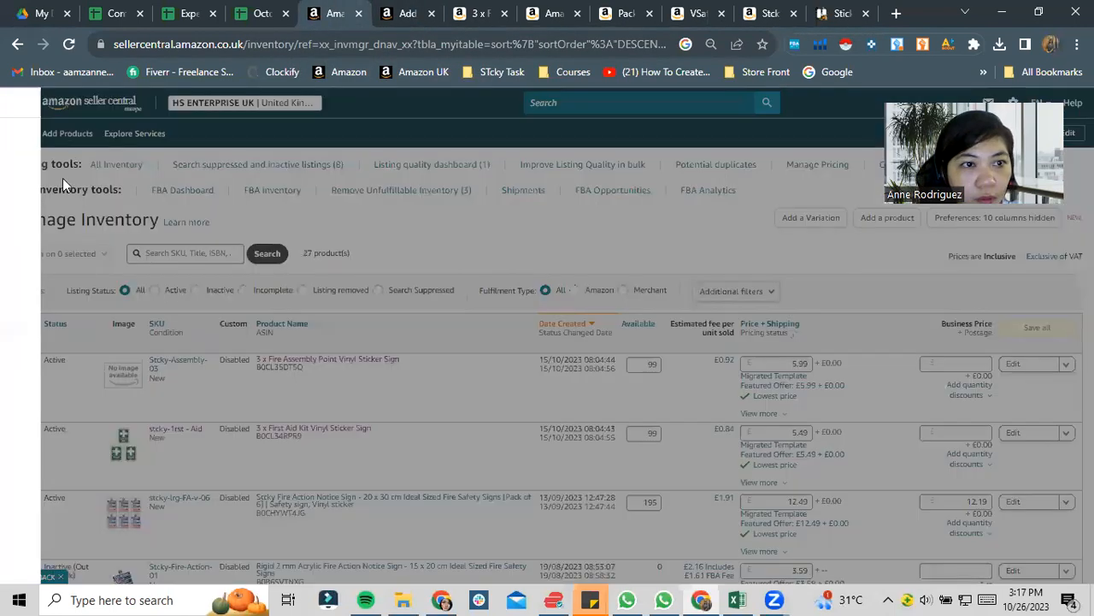
{"action": "mouse_move", "coordinate": [88, 171]}
{"action": "left_click", "coordinate": [205, 170]}
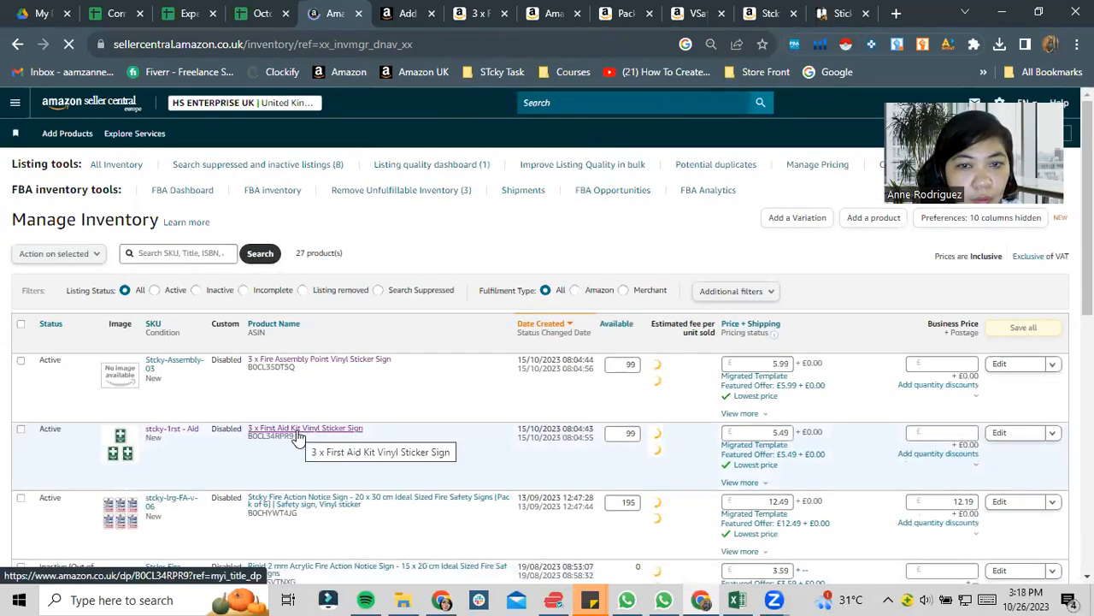
- Switch to File Explorer and check the sign's dimensions on the size file-01 image in the fwdfirstaidmainimageandsizefile folder
{"action": "left_click", "coordinate": [130, 7]}
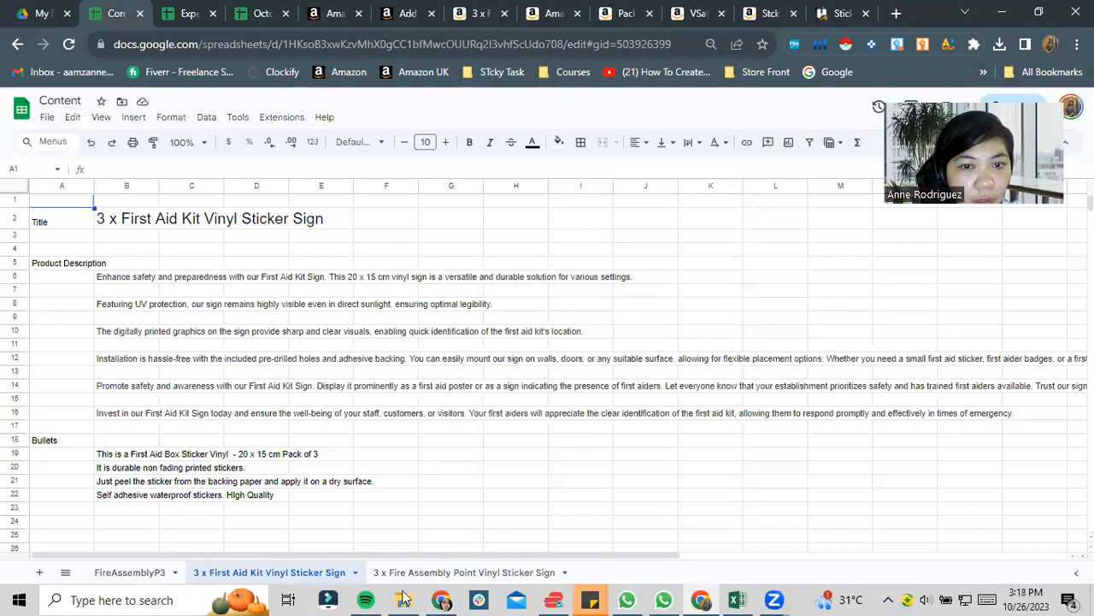
{"action": "key", "text": "alt+Tab"}
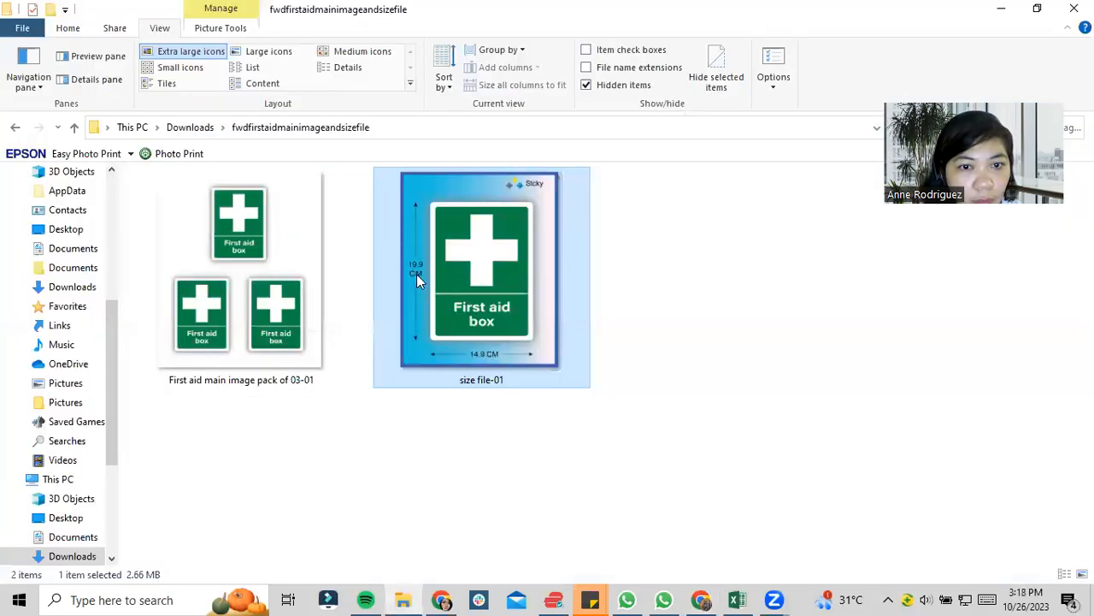
{"action": "left_click", "coordinate": [632, 390]}
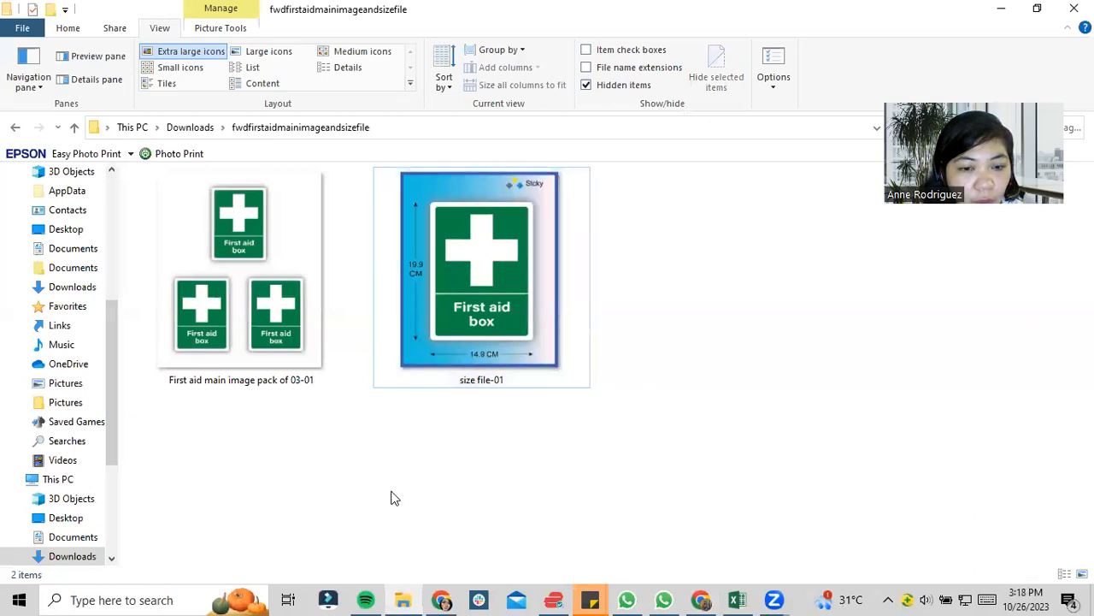
- Switch to the Content spreadsheet in Chrome and change the sign size in the first product description line to 19.9cm x 14.9cm
{"action": "left_click", "coordinate": [701, 599]}
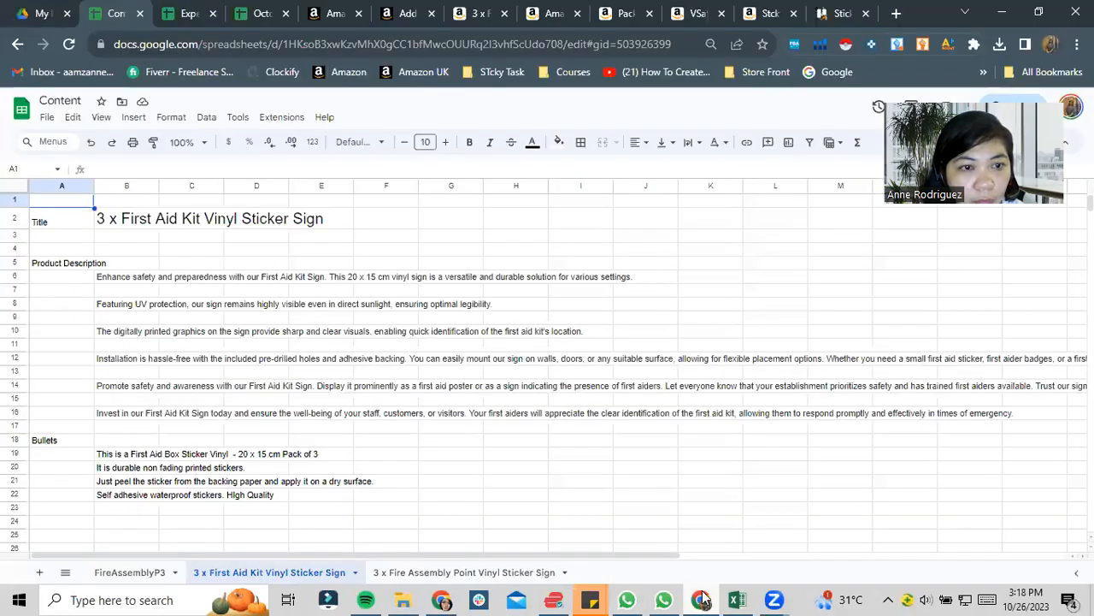
{"action": "left_click", "coordinate": [135, 277]}
{"action": "double_click", "coordinate": [142, 285]}
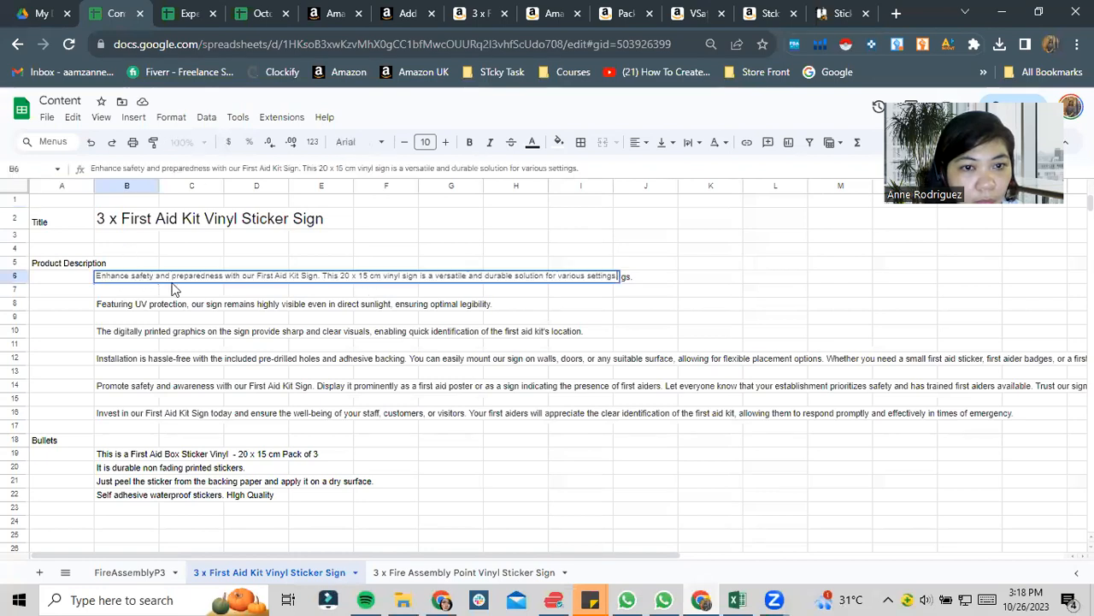
{"action": "left_click", "coordinate": [346, 275]}
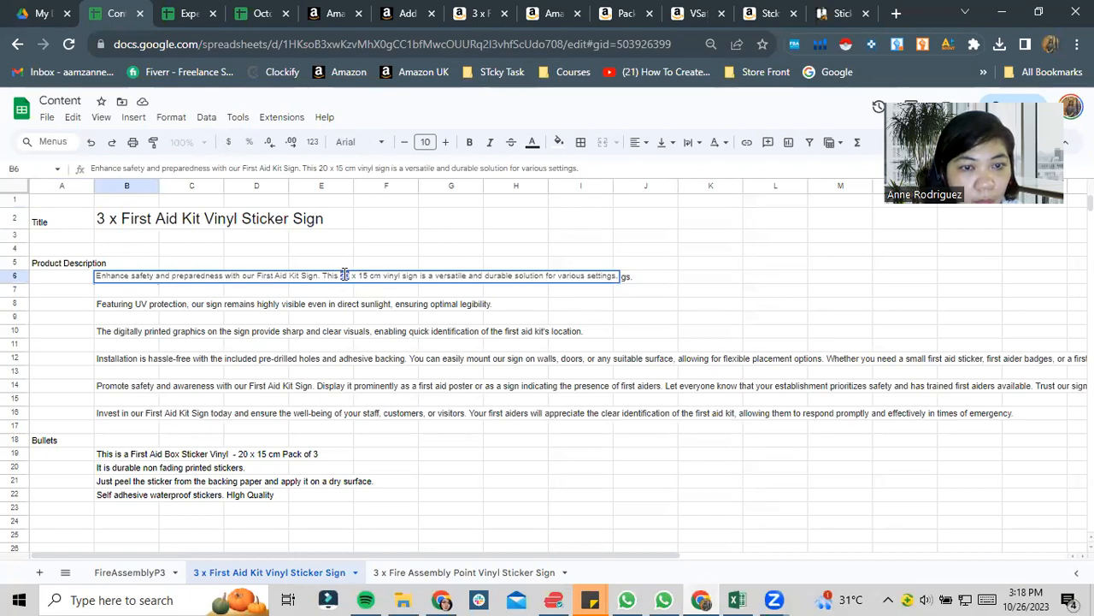
{"action": "type", "text": "19.9"}
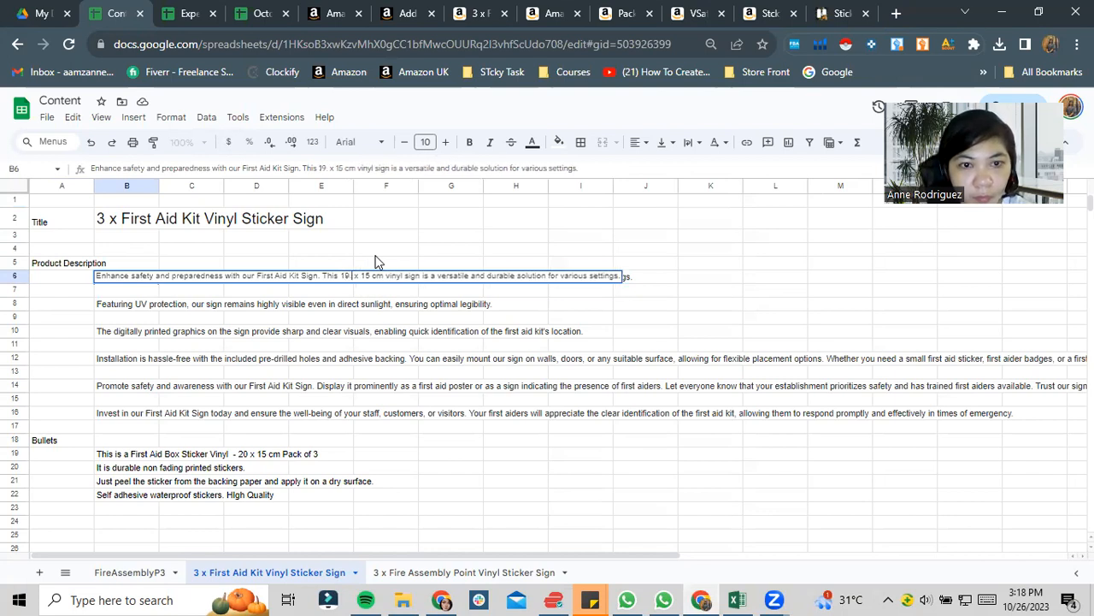
{"action": "type", "text": "cm"}
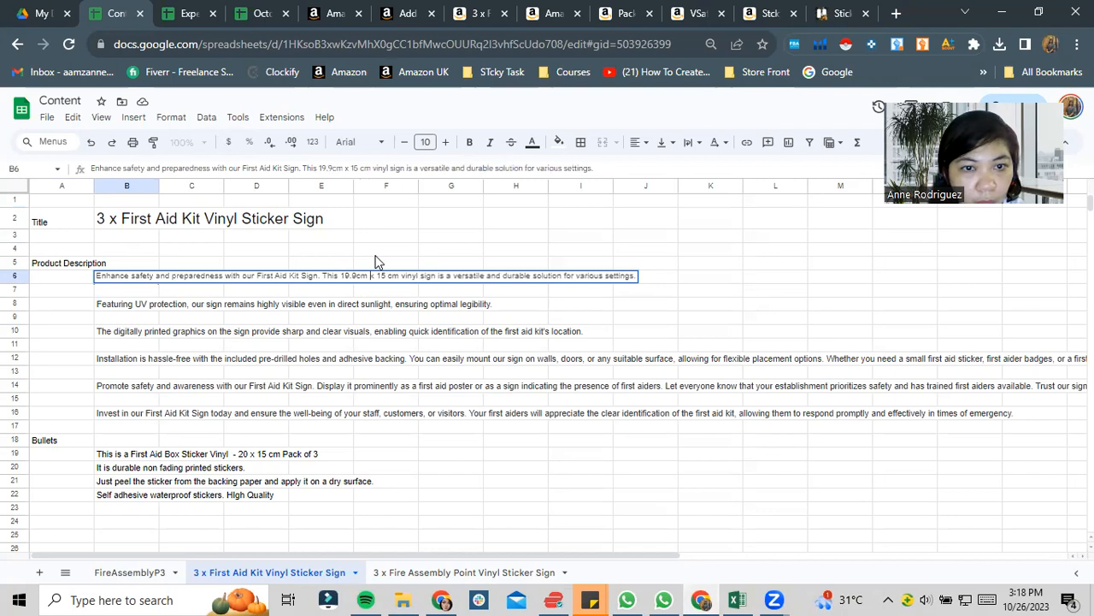
{"action": "key", "text": "BackSpace"}
{"action": "type", "text": "4.9"}
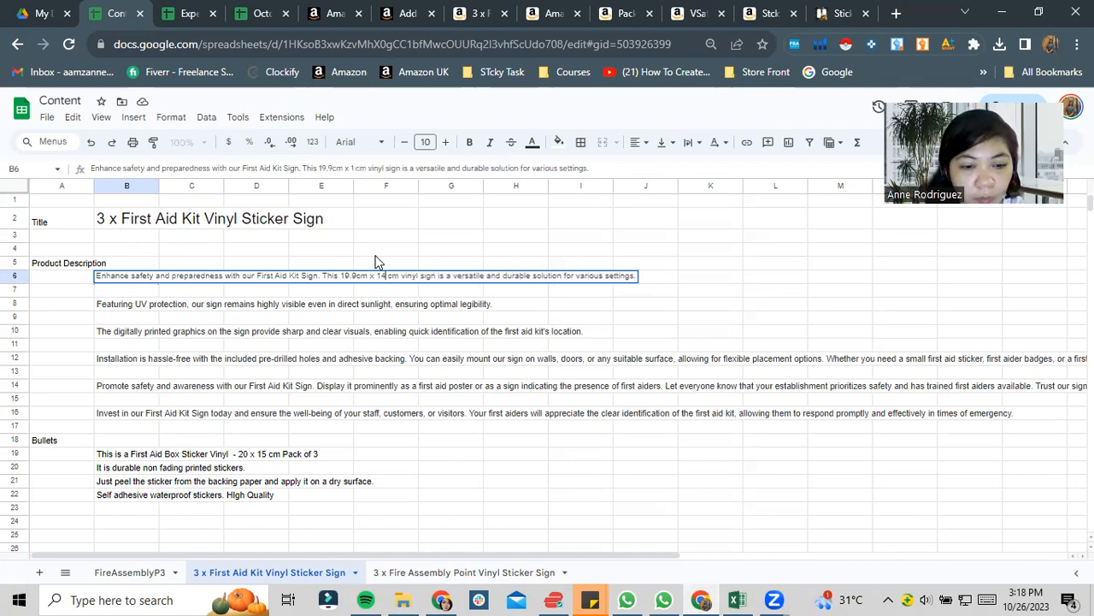
{"action": "type", "text": "cm"}
{"action": "key", "text": "Return"}
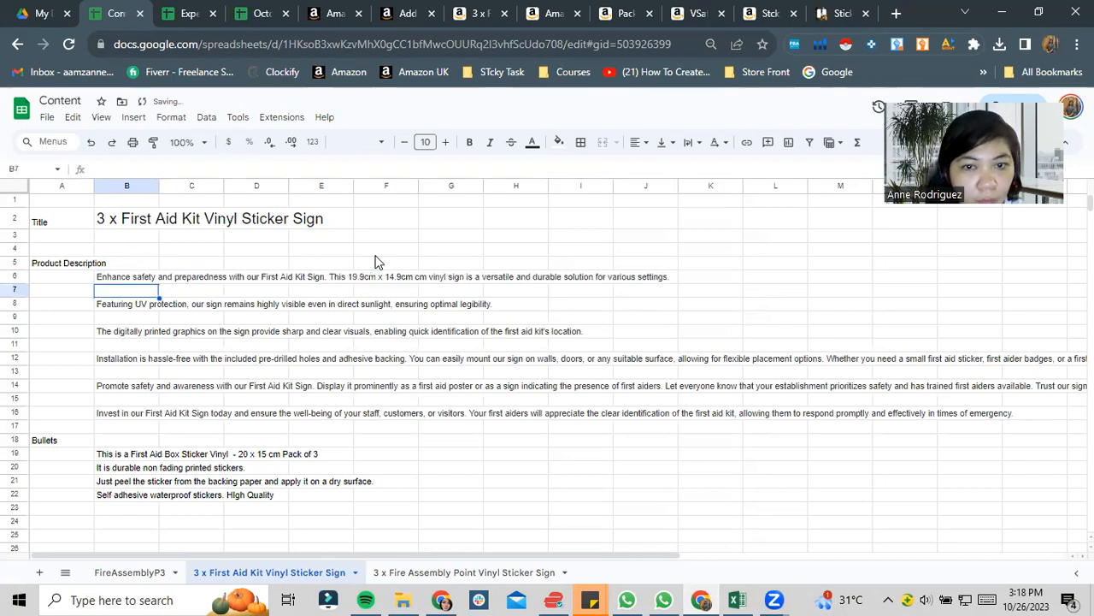
- Change the sticker size in the first bullet of the Content spreadsheet to 19.9cm x 14.9 cm
{"action": "key", "text": "Down"}
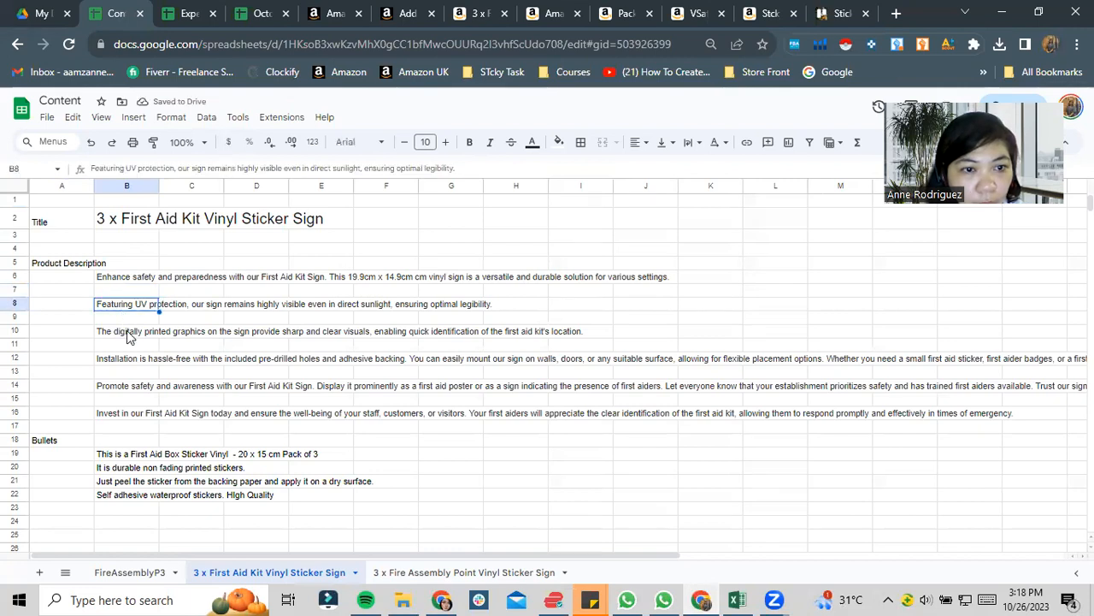
{"action": "key", "text": "Down"}
{"action": "key", "text": "Down"}
{"action": "double_click", "coordinate": [112, 454]}
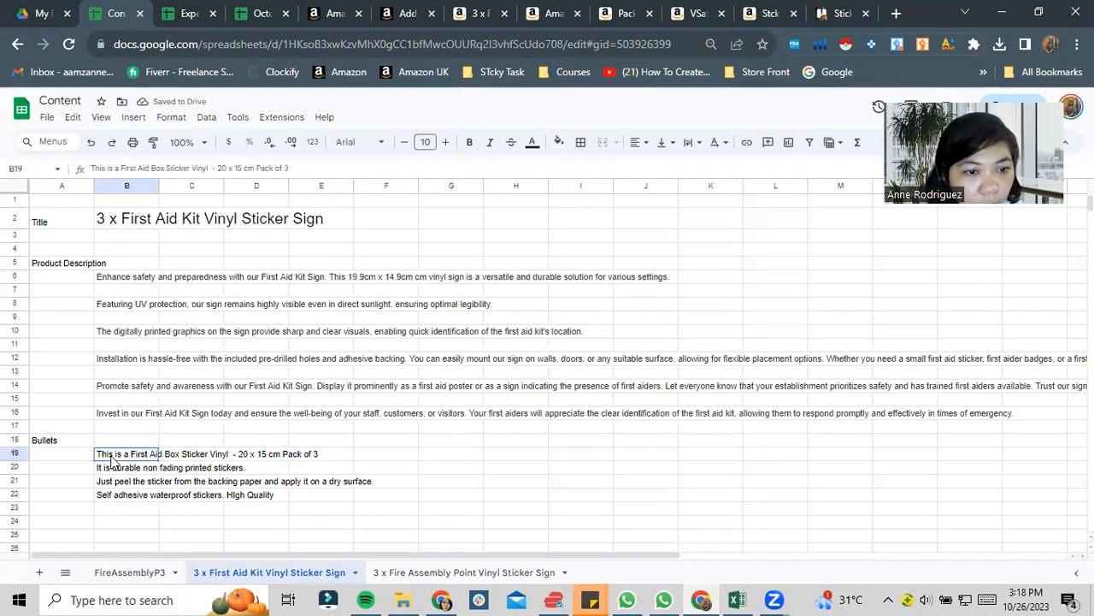
{"action": "left_click", "coordinate": [242, 451]}
{"action": "key", "text": "BackSpace"}
{"action": "key", "text": "BackSpace"}
{"action": "type", "text": "19.9cm"}
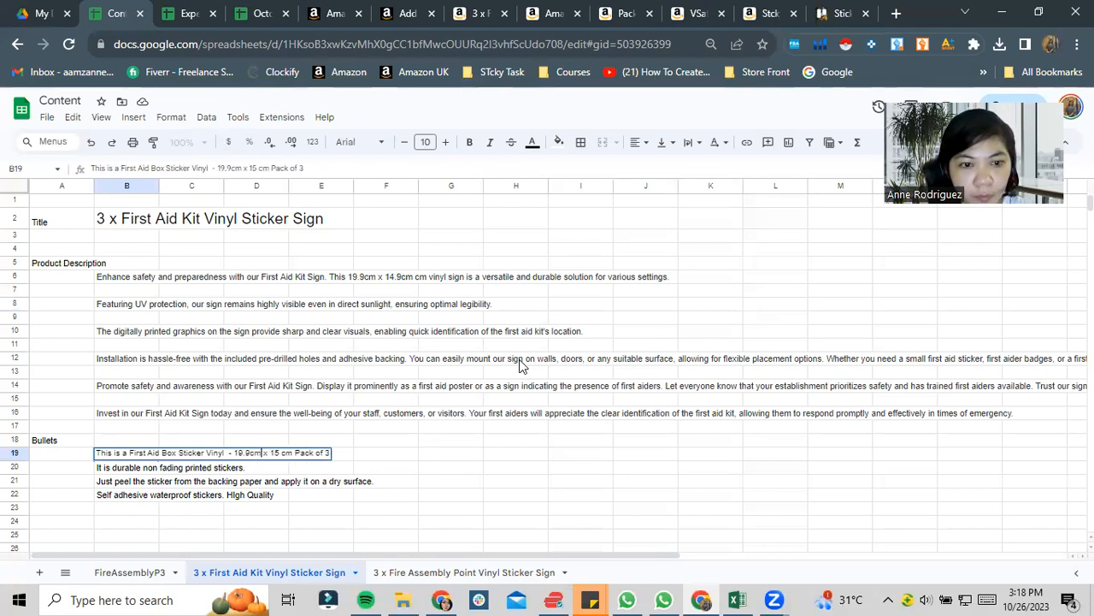
{"action": "key", "text": "BackSpace"}
{"action": "type", "text": "4.9"}
{"action": "key", "text": "Return"}
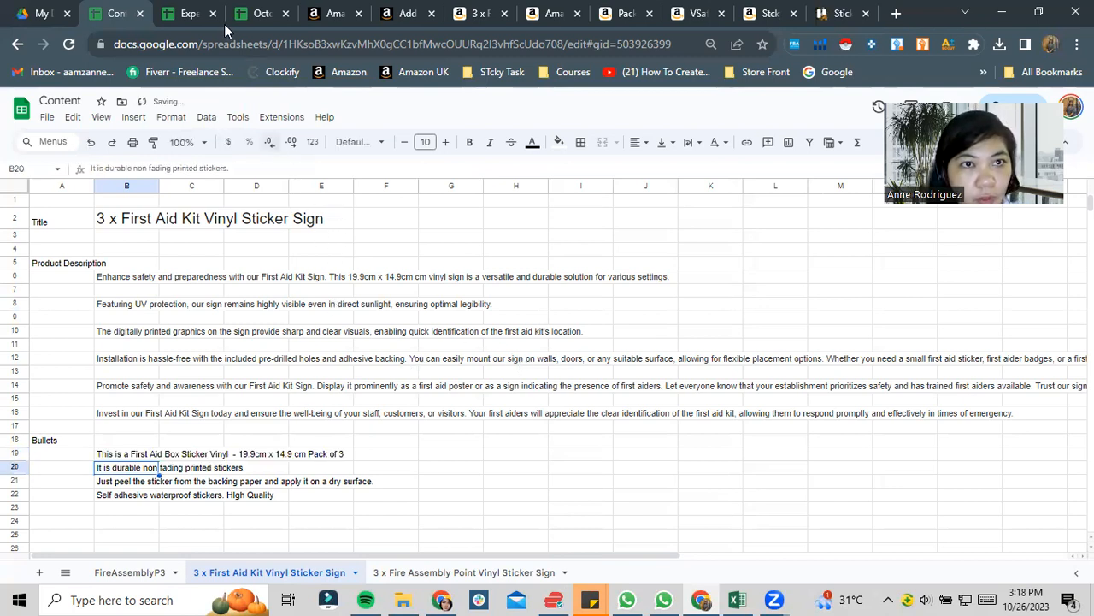
- Switch to Manage Inventory in Seller Central, open the 3 x First Aid Kit Vinyl Sticker Sign listing for editing and show its images
{"action": "left_click", "coordinate": [328, 12]}
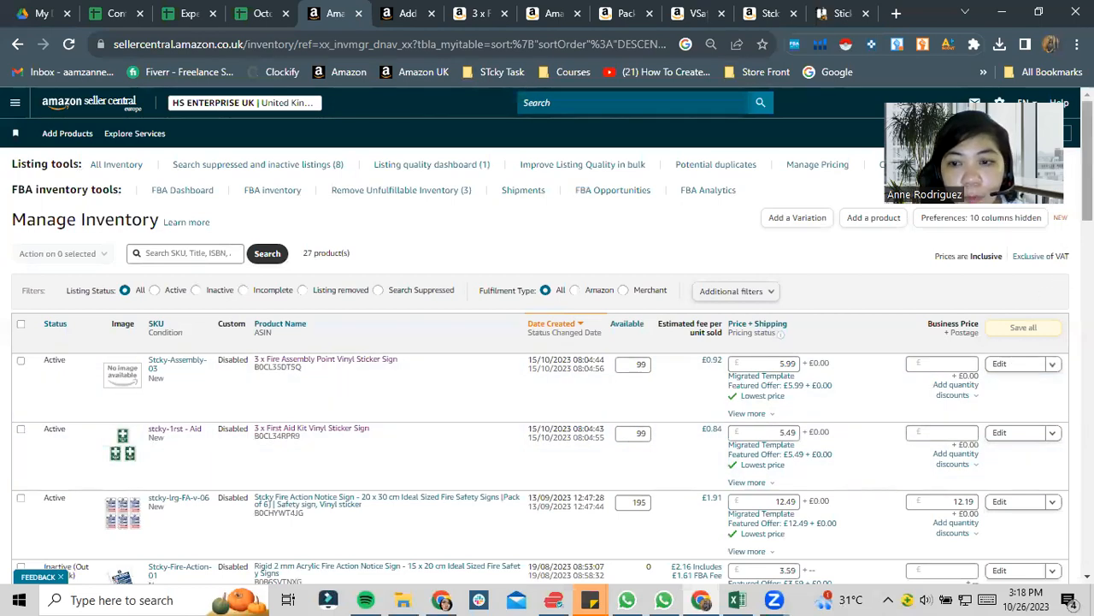
{"action": "scroll", "coordinate": [548, 335], "scroll_direction": "down", "scroll_amount": 1}
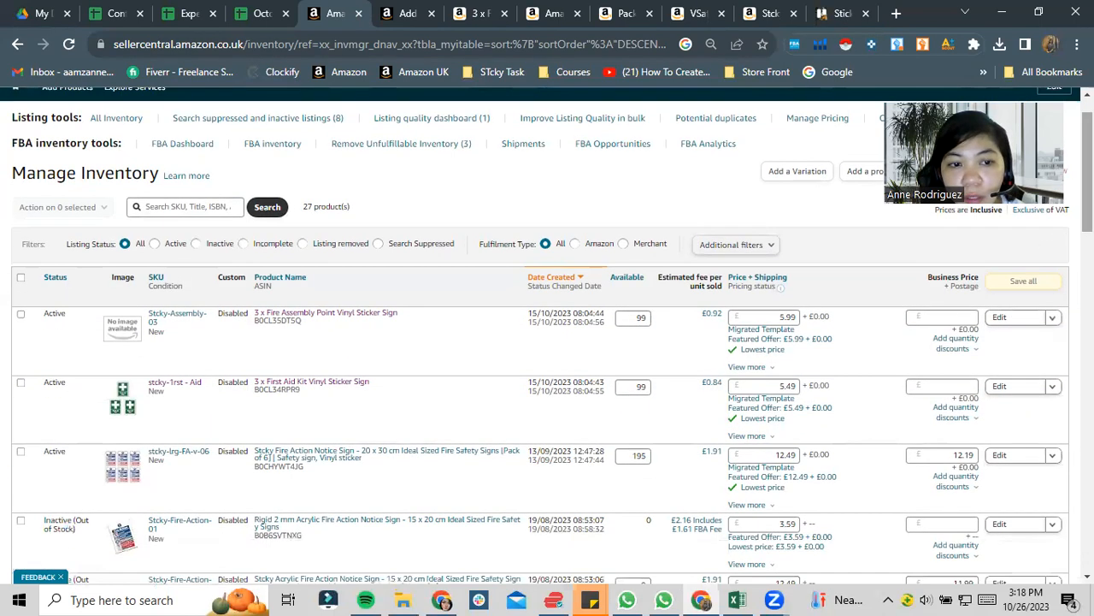
{"action": "left_click", "coordinate": [1007, 387]}
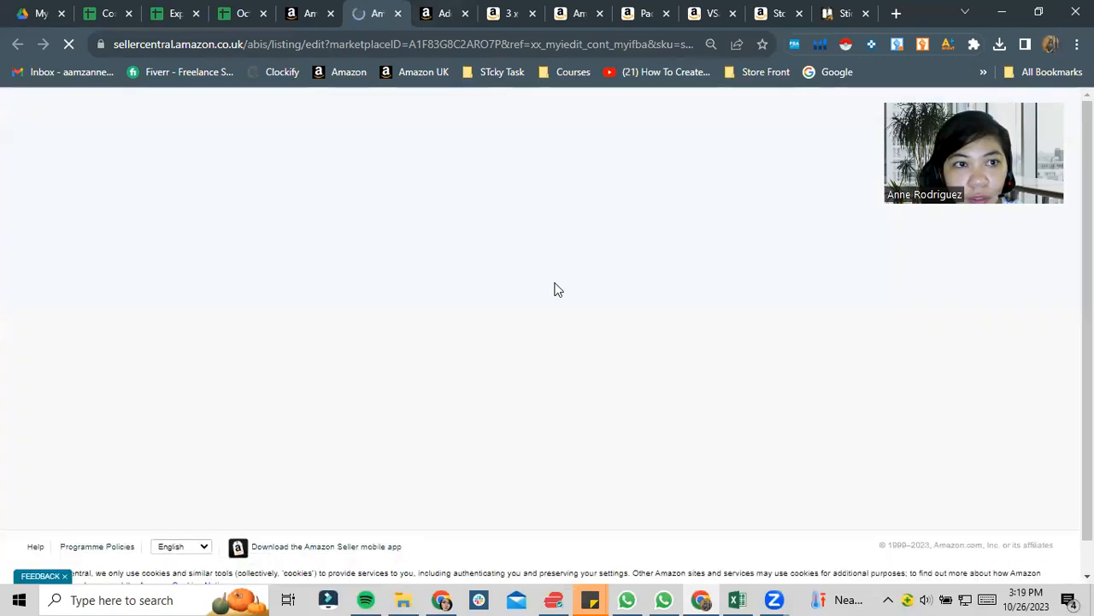
{"action": "left_click", "coordinate": [310, 13]}
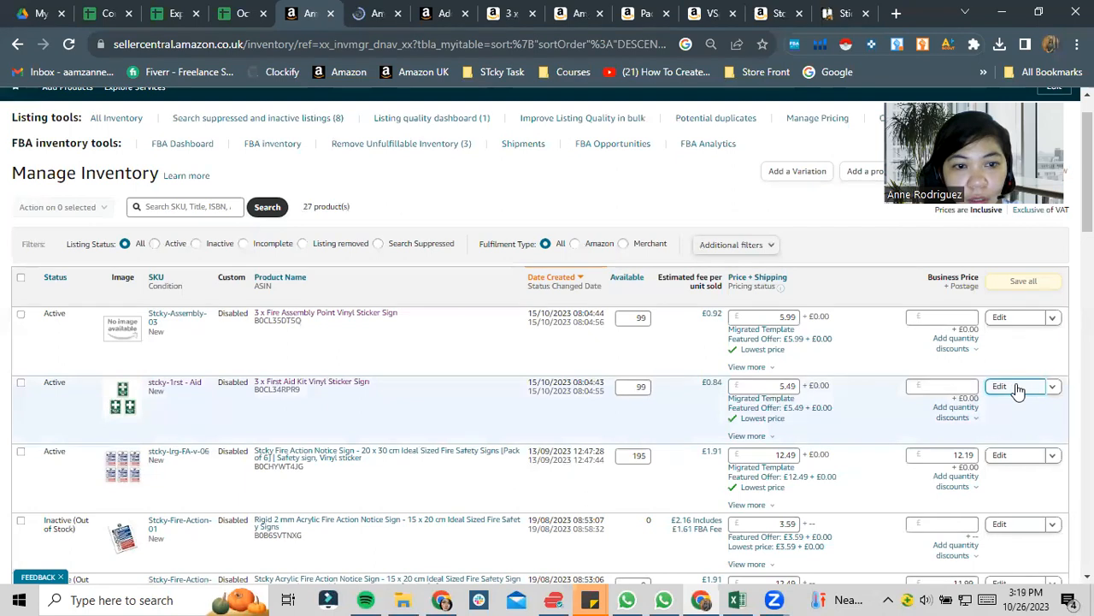
{"action": "left_click", "coordinate": [377, 8]}
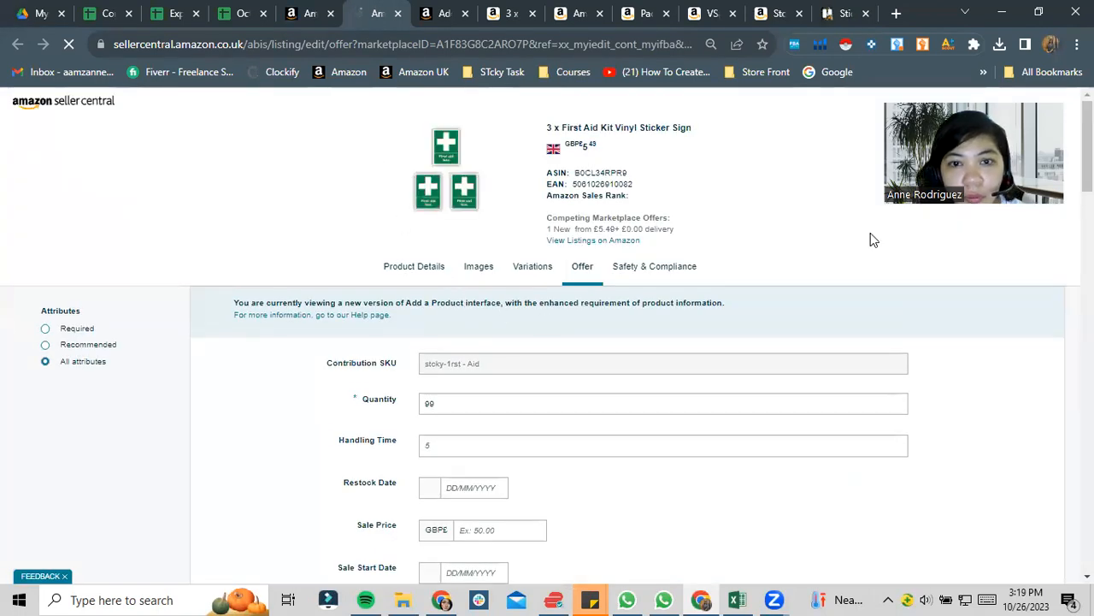
{"action": "left_click", "coordinate": [480, 266]}
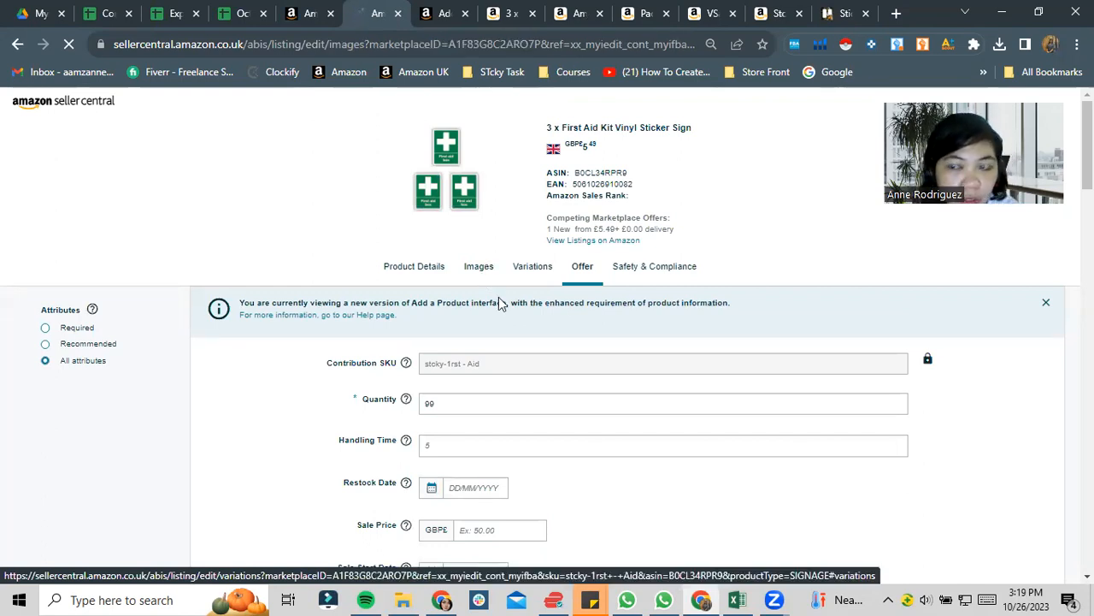
- Upload the first aid sign's size image from the Downloads folder as the listing's second image and submit the changes
{"action": "scroll", "coordinate": [654, 266], "scroll_direction": "down", "scroll_amount": 5}
{"action": "scroll", "coordinate": [454, 328], "scroll_direction": "down", "scroll_amount": 1}
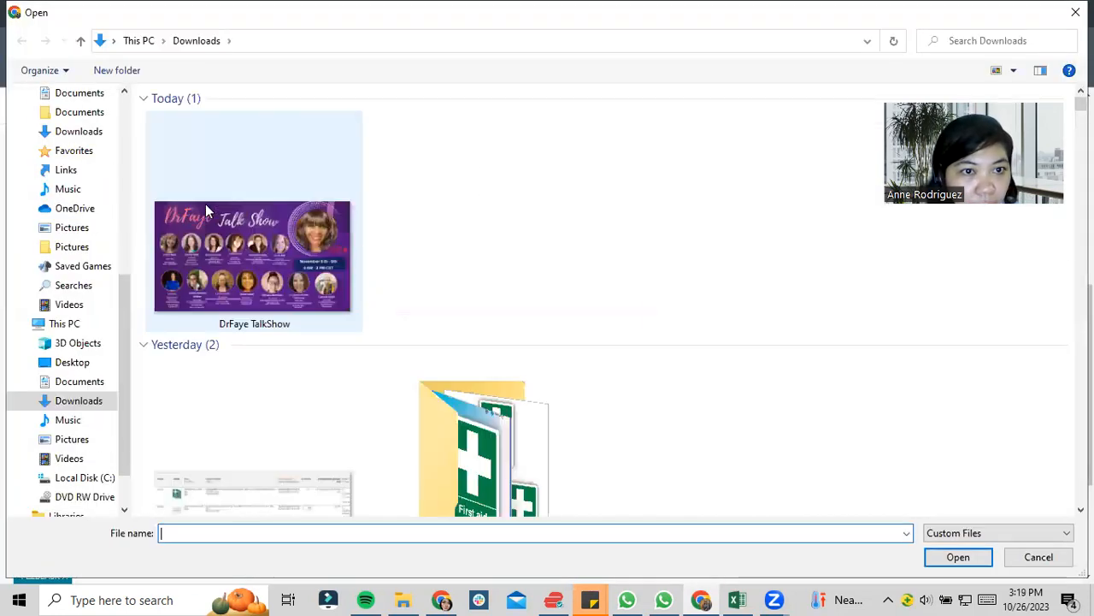
{"action": "double_click", "coordinate": [714, 344]}
{"action": "left_click", "coordinate": [286, 154]}
{"action": "left_click", "coordinate": [959, 557]}
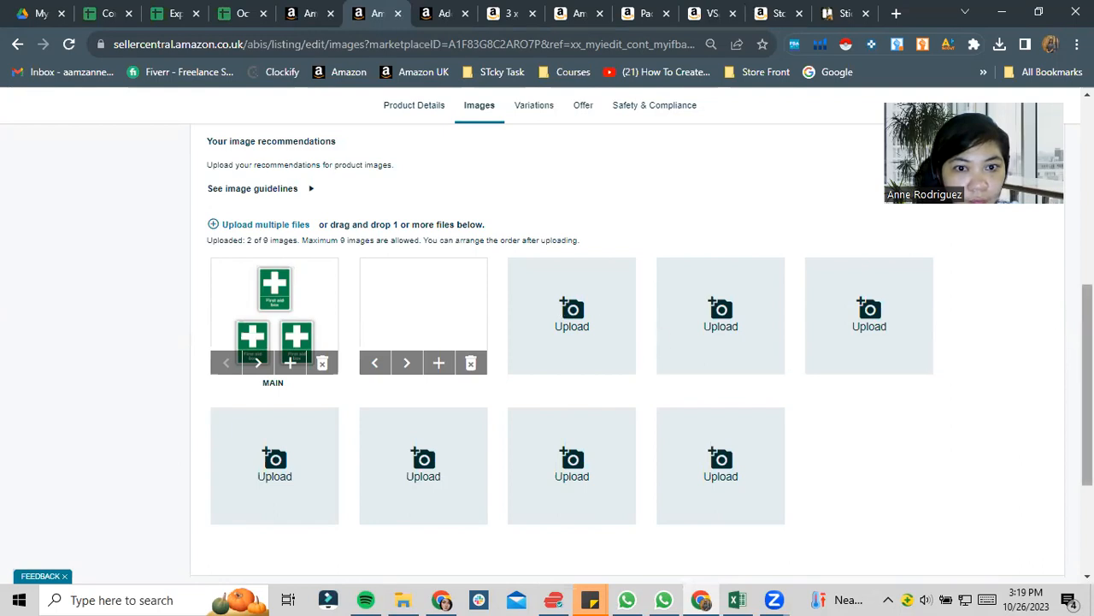
{"action": "scroll", "coordinate": [908, 400], "scroll_direction": "down", "scroll_amount": 3}
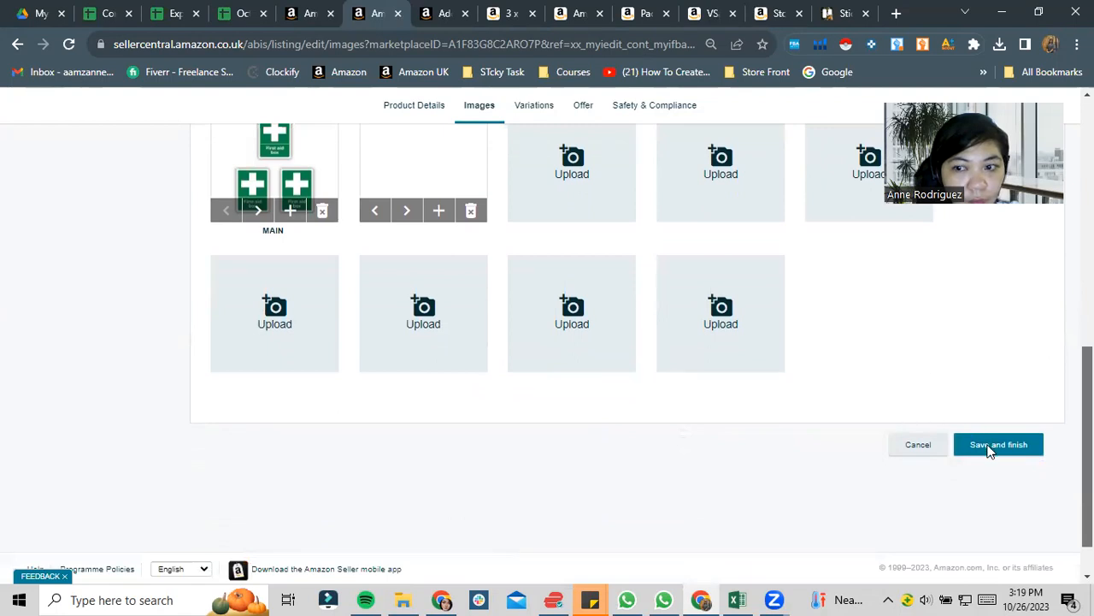
{"action": "left_click", "coordinate": [990, 449]}
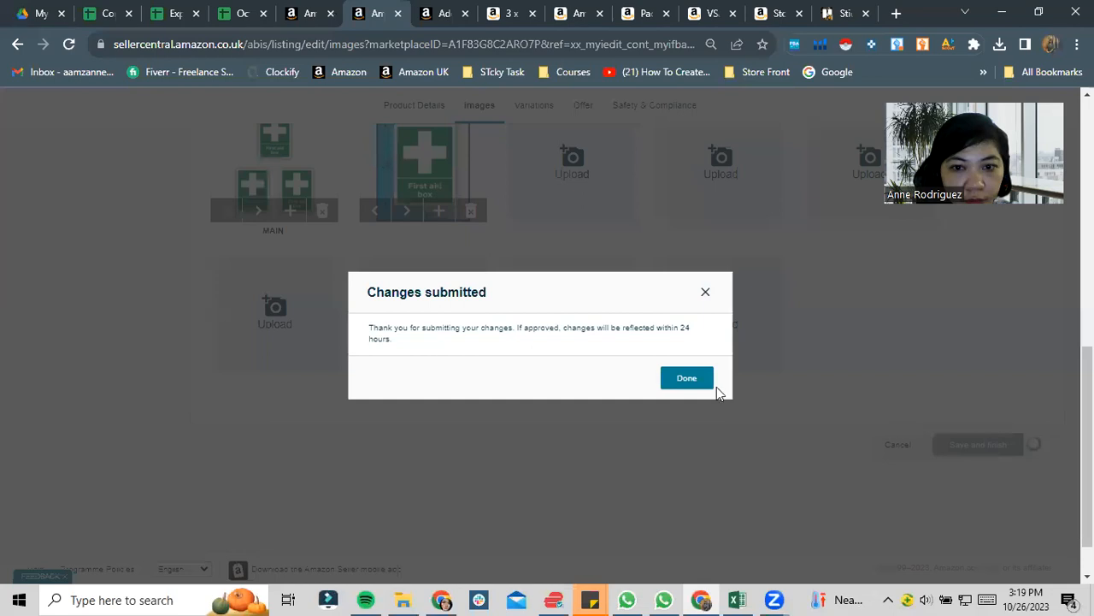
{"action": "left_click", "coordinate": [696, 386]}
- Reopen the 3 x First Aid Kit Vinyl Sticker Sign listing for editing from the Manage Inventory page
{"action": "scroll", "coordinate": [633, 355], "scroll_direction": "up", "scroll_amount": 6}
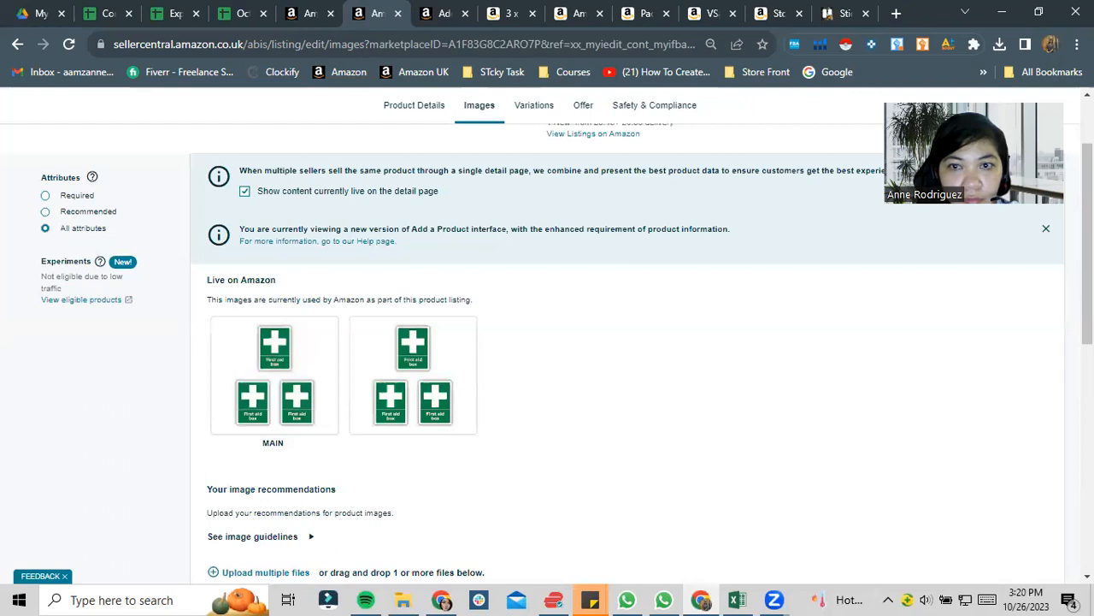
{"action": "left_click", "coordinate": [412, 106]}
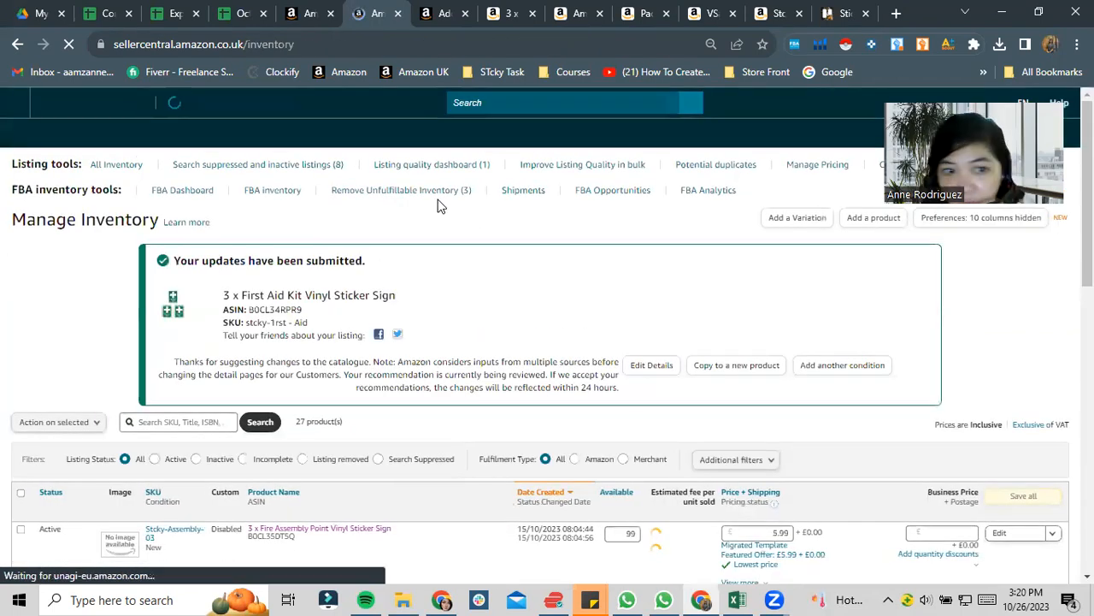
{"action": "scroll", "coordinate": [438, 205], "scroll_direction": "down", "scroll_amount": 3}
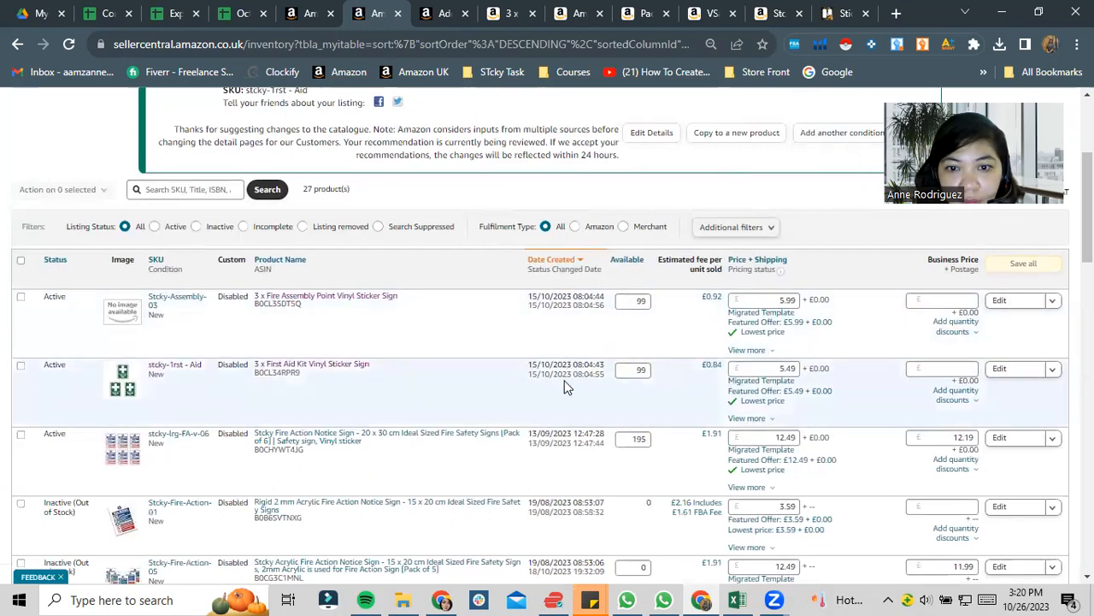
{"action": "left_click", "coordinate": [1002, 370]}
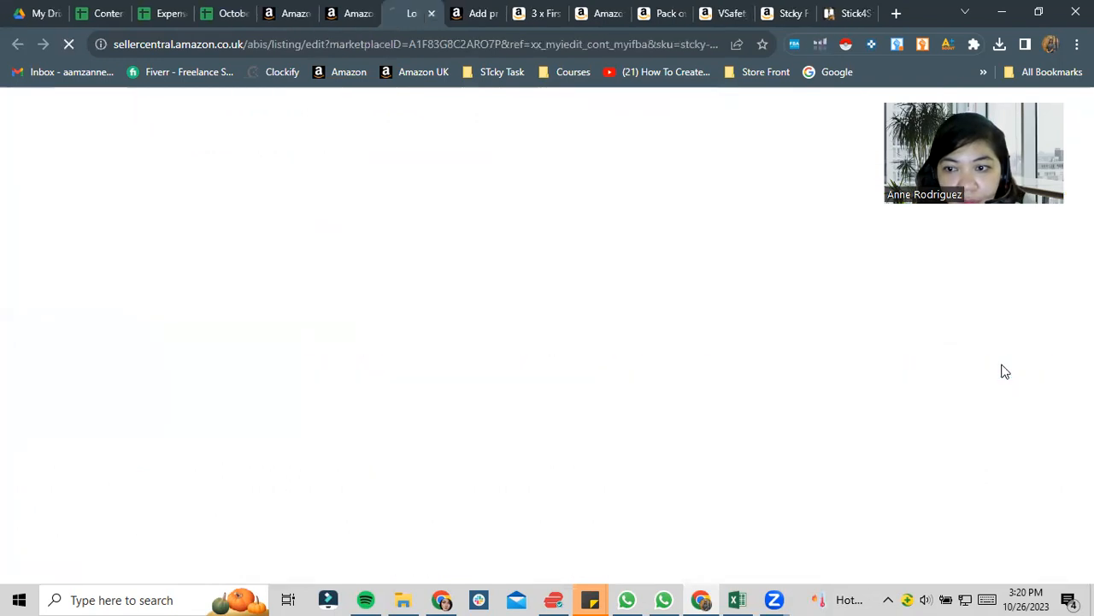
- Check the spreadsheet upload status of Safety Signs (5).xlsm and close that page
{"action": "left_click", "coordinate": [468, 10]}
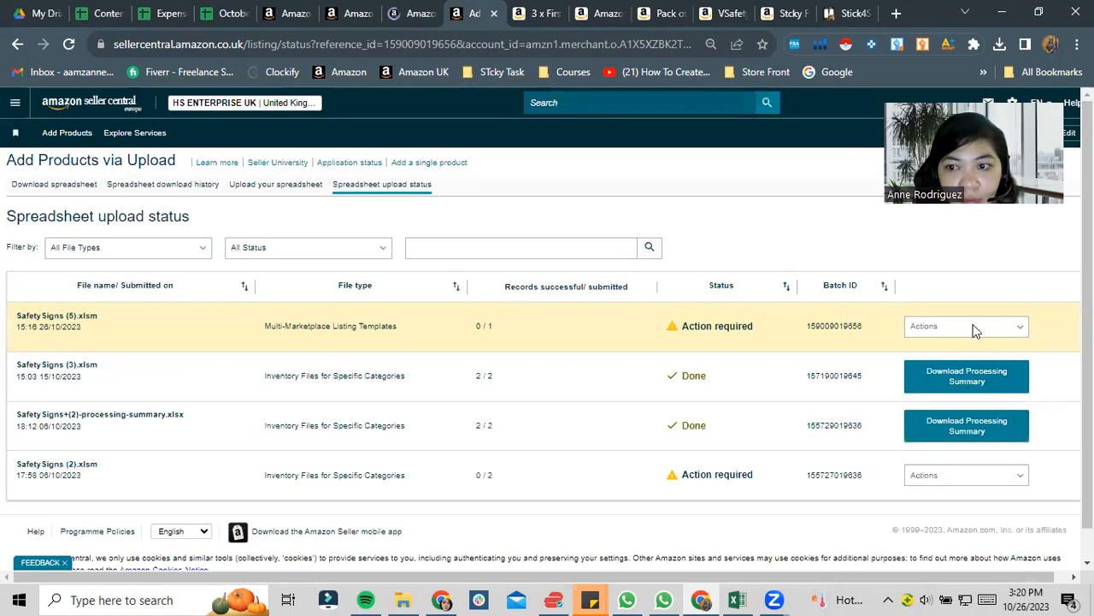
{"action": "left_click", "coordinate": [931, 323]}
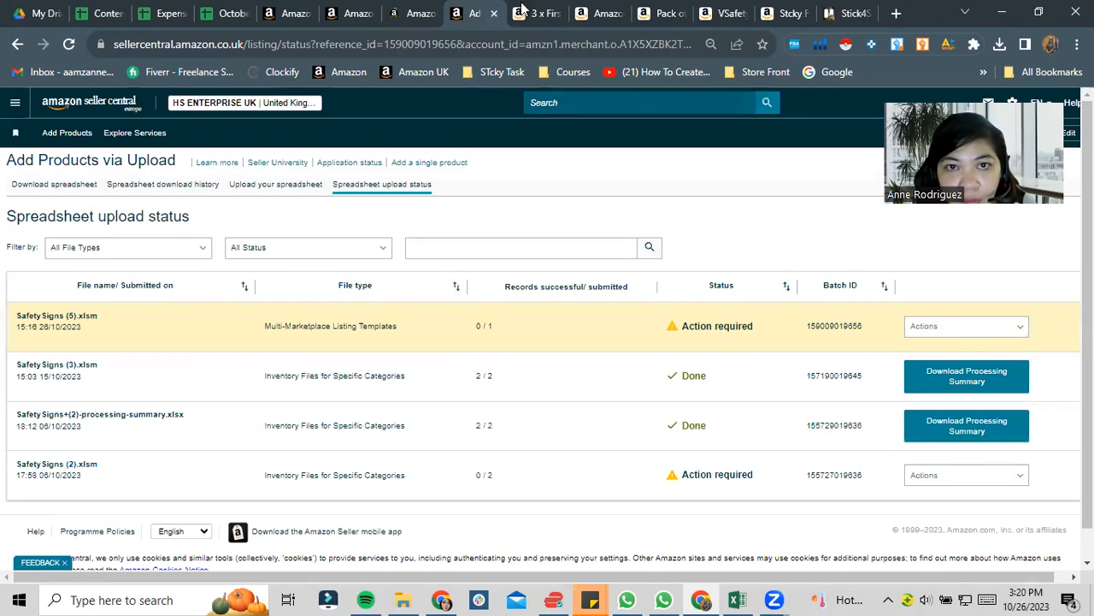
{"action": "left_click", "coordinate": [495, 15]}
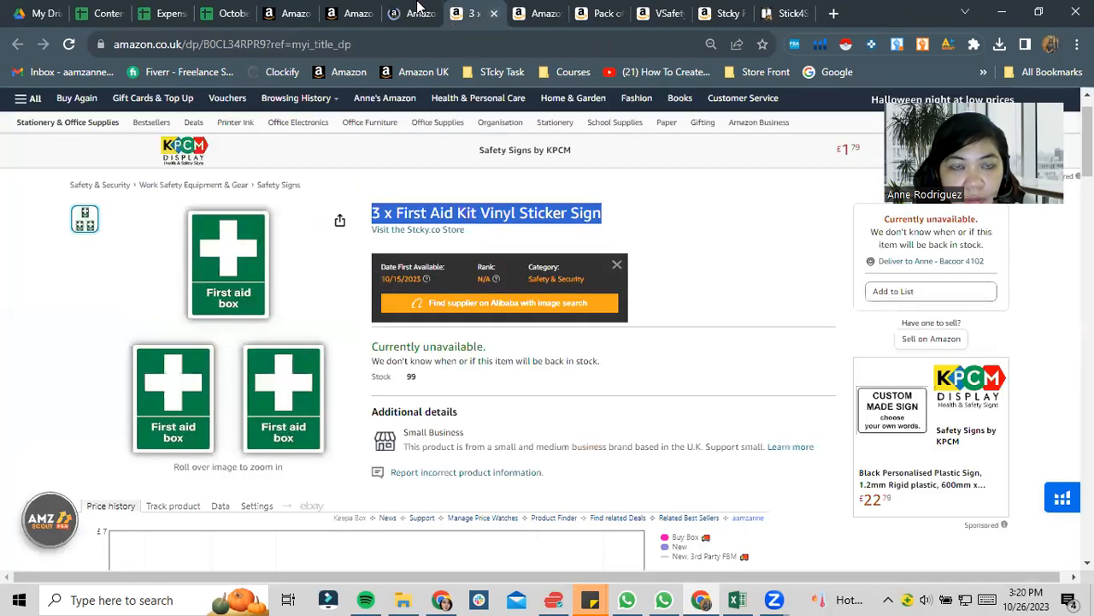
- Return to the First Aid Kit listing editor and review its product details down to the description and bullet point fields
{"action": "left_click", "coordinate": [403, 8]}
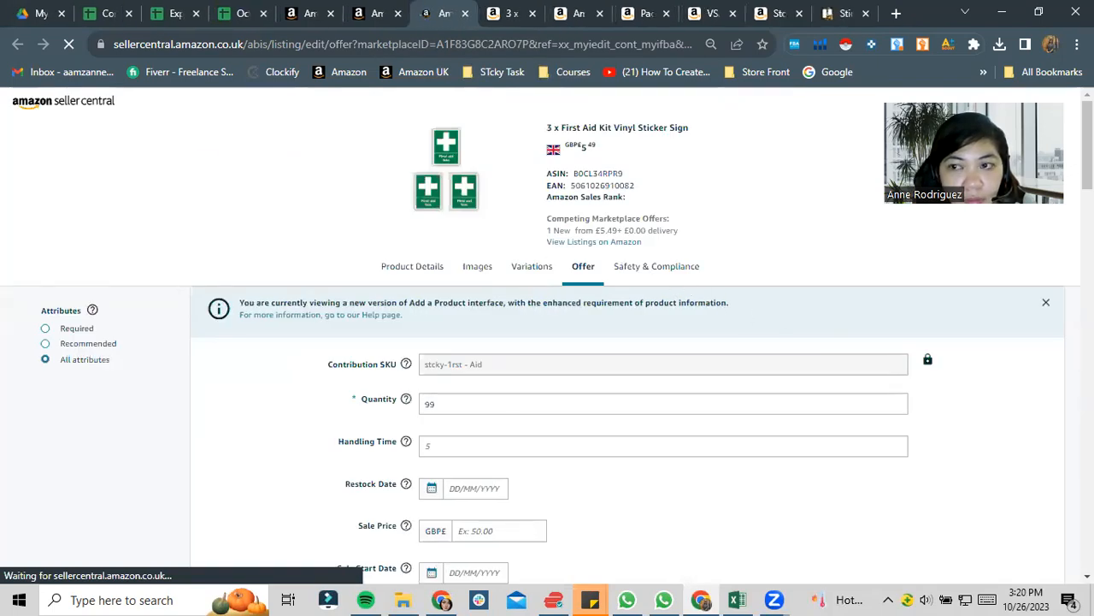
{"action": "scroll", "coordinate": [547, 342], "scroll_direction": "down", "scroll_amount": 8}
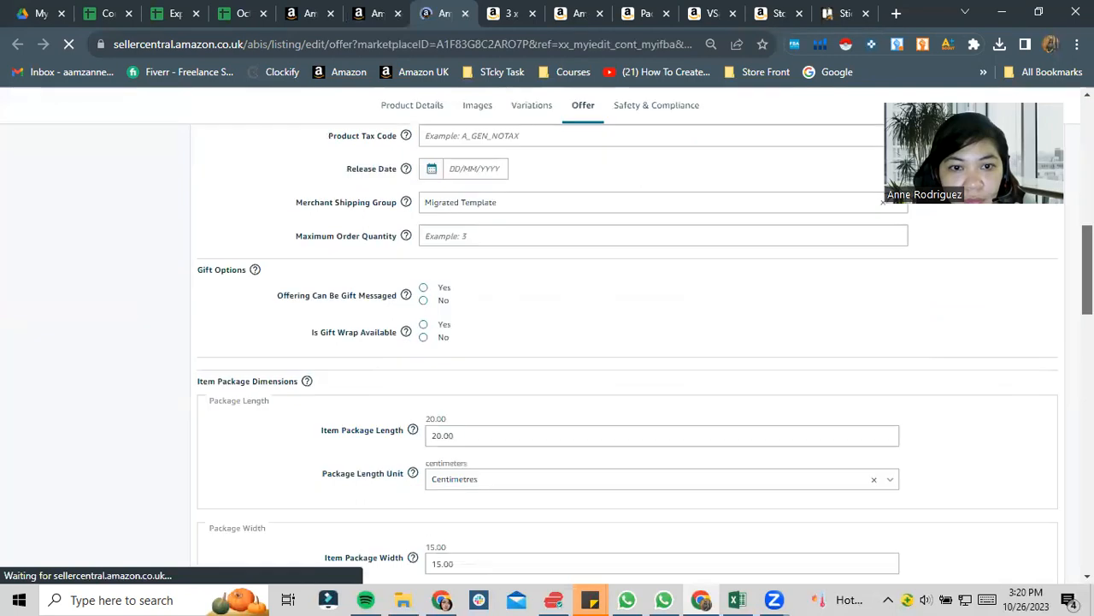
{"action": "scroll", "coordinate": [547, 342], "scroll_direction": "down", "scroll_amount": 10}
{"action": "scroll", "coordinate": [547, 342], "scroll_direction": "up", "scroll_amount": 18}
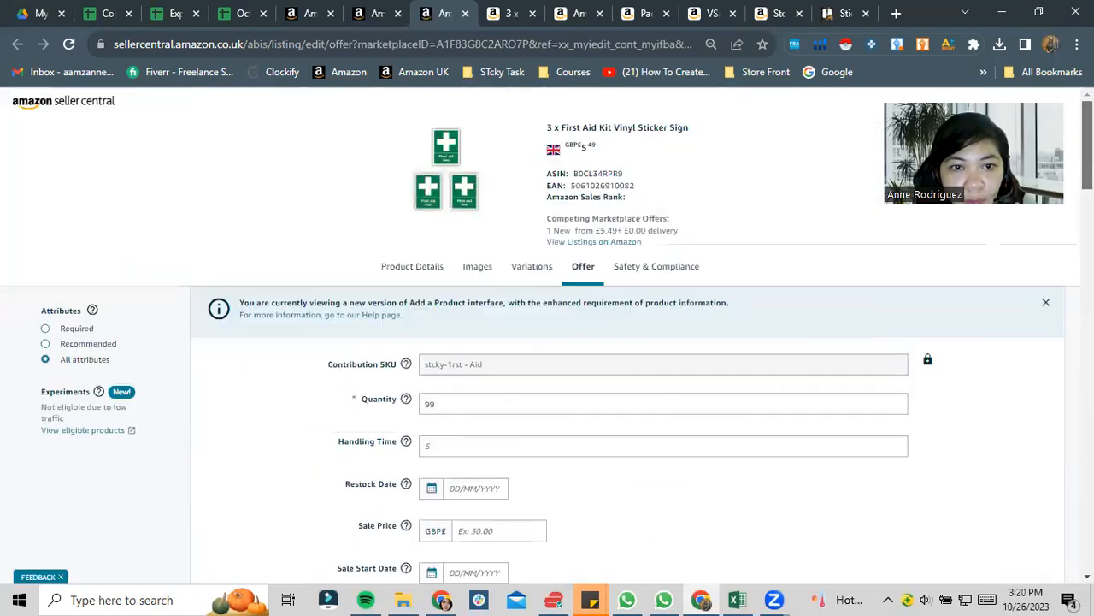
{"action": "left_click", "coordinate": [436, 276]}
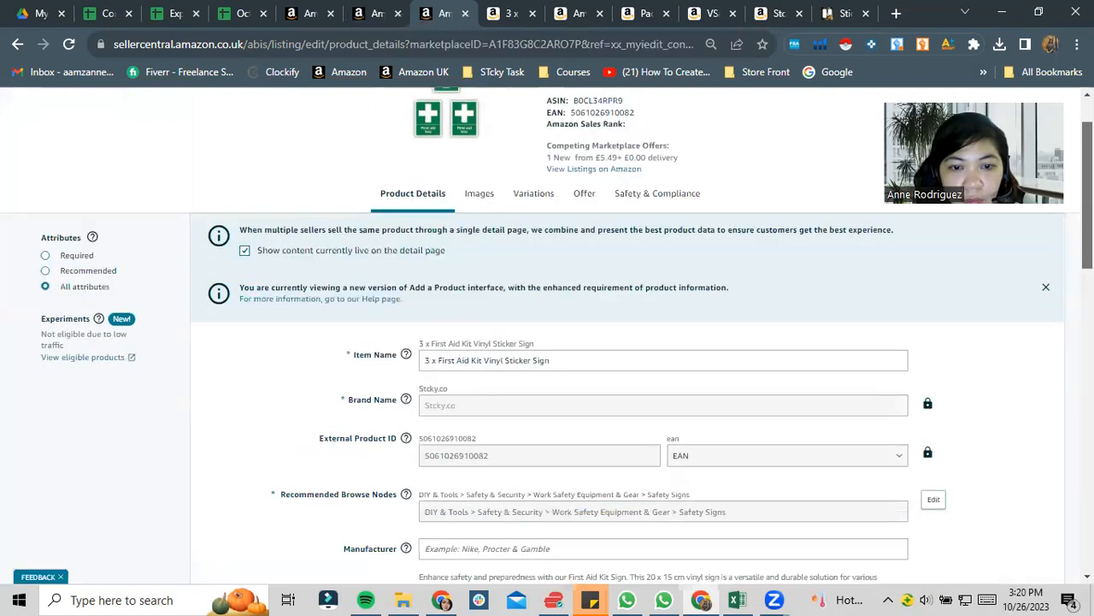
{"action": "scroll", "coordinate": [436, 276], "scroll_direction": "down", "scroll_amount": 4}
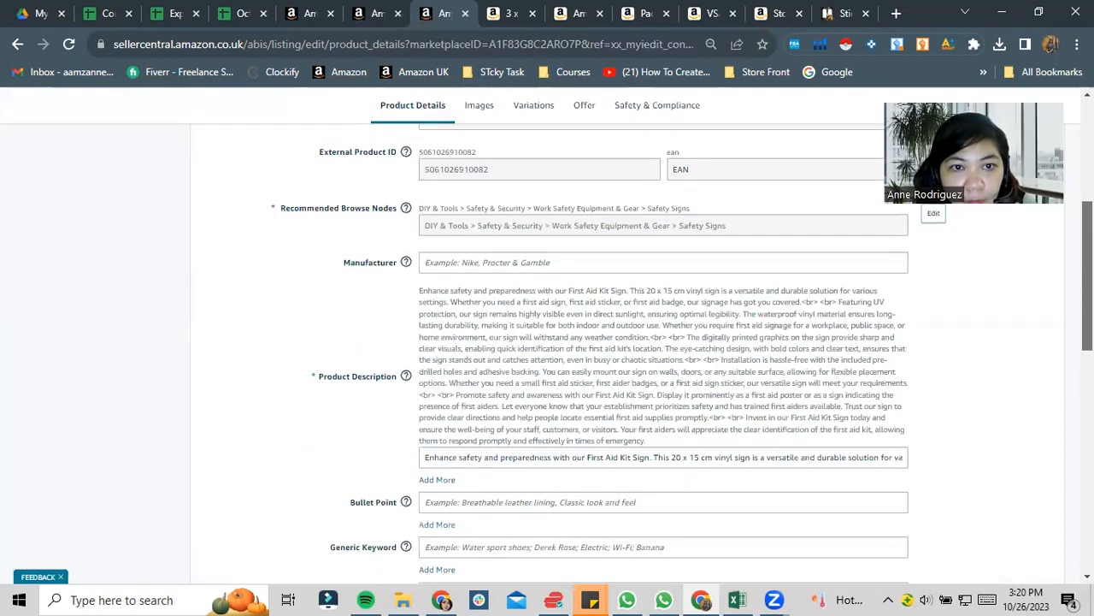
{"action": "scroll", "coordinate": [663, 342], "scroll_direction": "down", "scroll_amount": 1}
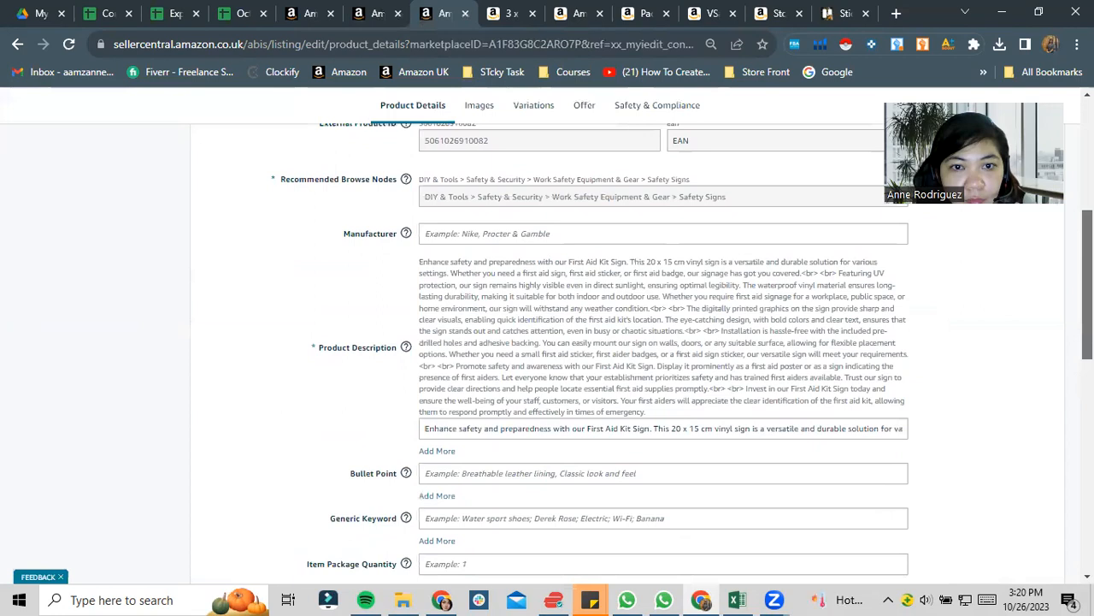
{"action": "scroll", "coordinate": [561, 224], "scroll_direction": "down", "scroll_amount": 3}
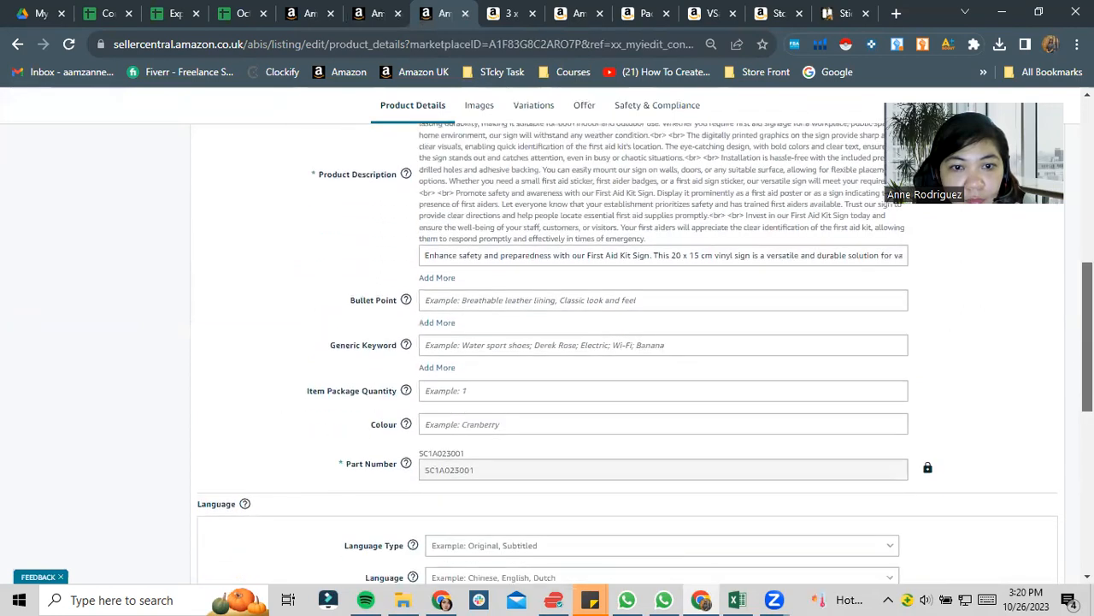
- Copy "This is a First Aid Box Sticker Vinyl - 19.9cm x 14.9 cm Pack of 3" from the Content spreadsheet into the listing's first bullet point
{"action": "left_click", "coordinate": [528, 285]}
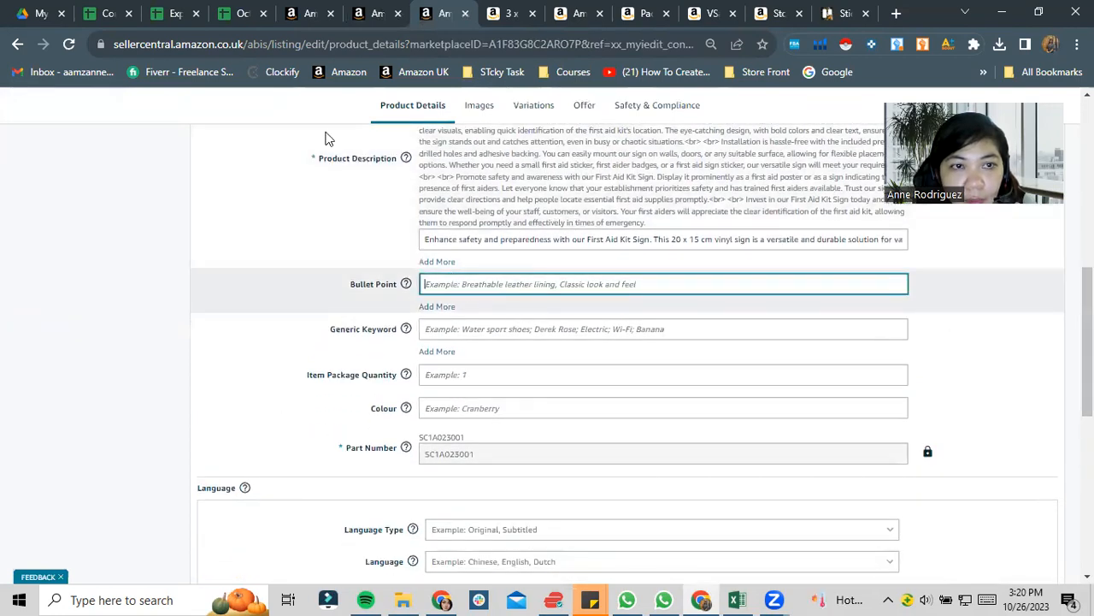
{"action": "left_click", "coordinate": [102, 13]}
{"action": "left_click", "coordinate": [133, 459]}
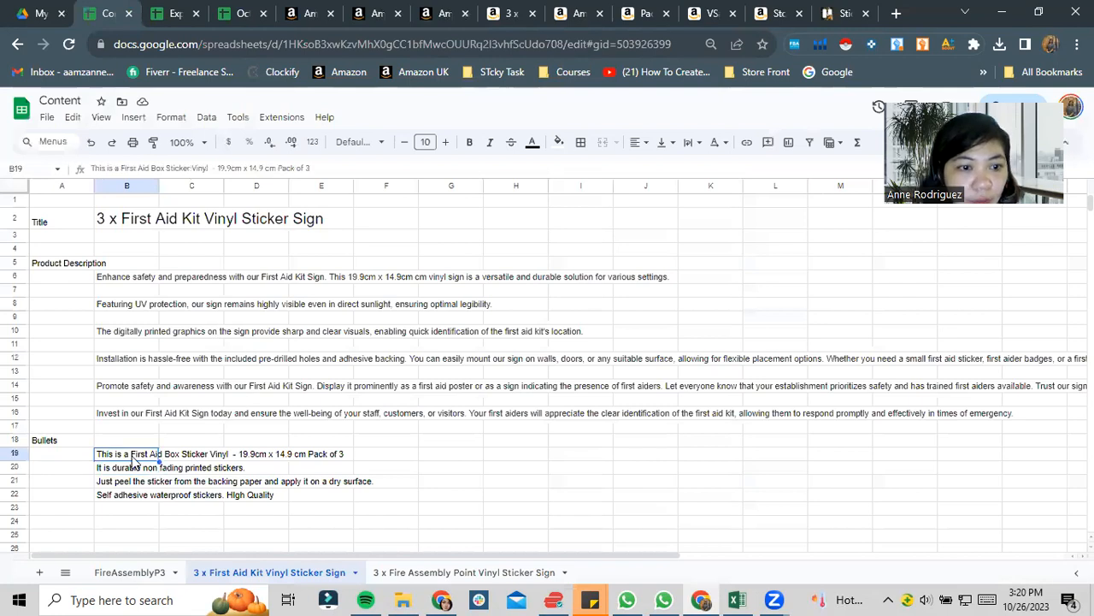
{"action": "key", "text": "ctrl+c"}
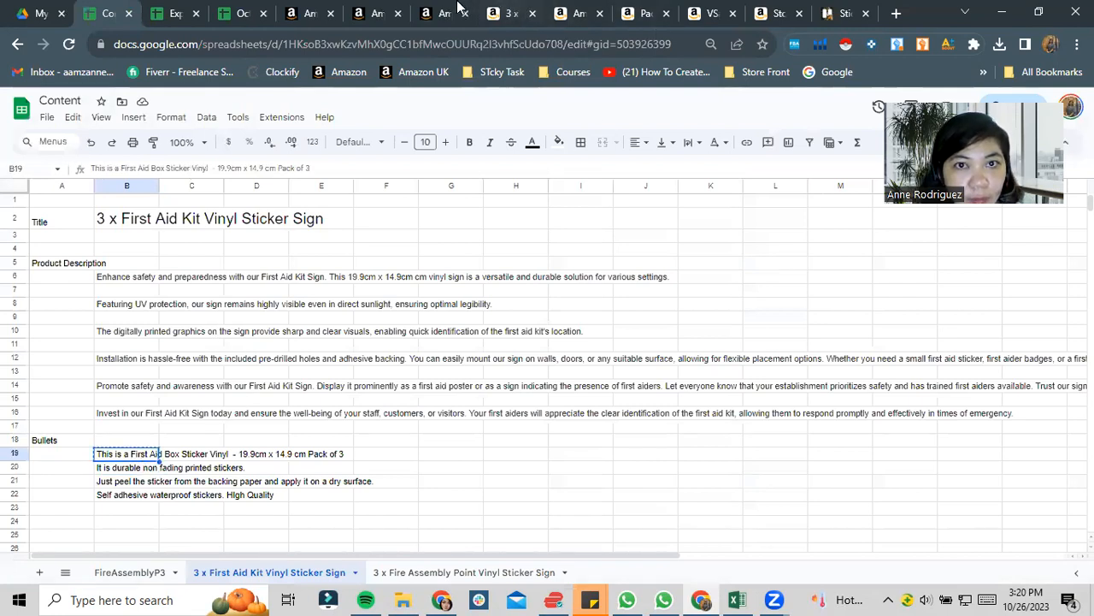
{"action": "left_click", "coordinate": [369, 12]}
{"action": "key", "text": "ctrl+Tab"}
{"action": "key", "text": "ctrl+v"}
- Add a second bullet point to the listing with "It is durable non fading printed stickers." copied from the Content spreadsheet
{"action": "left_click", "coordinate": [438, 307]}
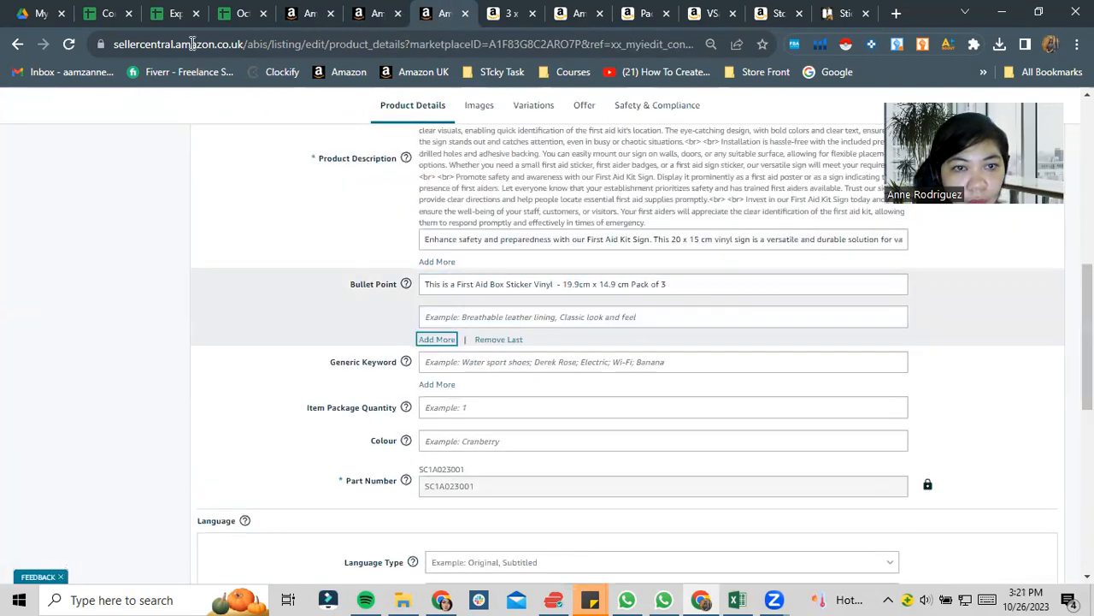
{"action": "left_click", "coordinate": [111, 14]}
{"action": "left_click", "coordinate": [144, 469]}
{"action": "key", "text": "ctrl+c"}
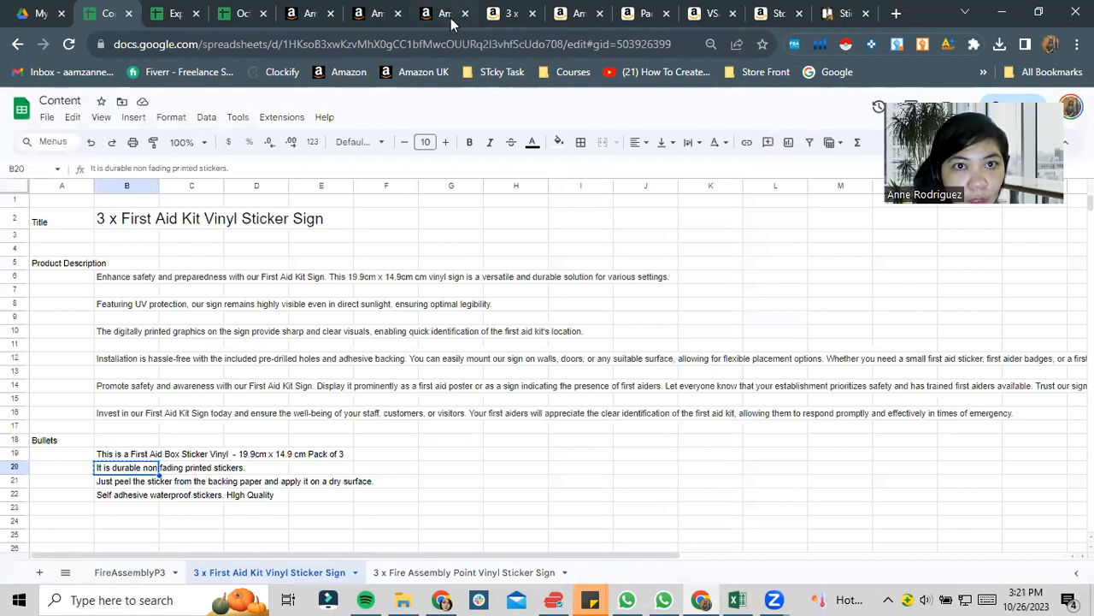
{"action": "left_click", "coordinate": [445, 13]}
{"action": "left_click", "coordinate": [460, 316]}
{"action": "key", "text": "ctrl+v"}
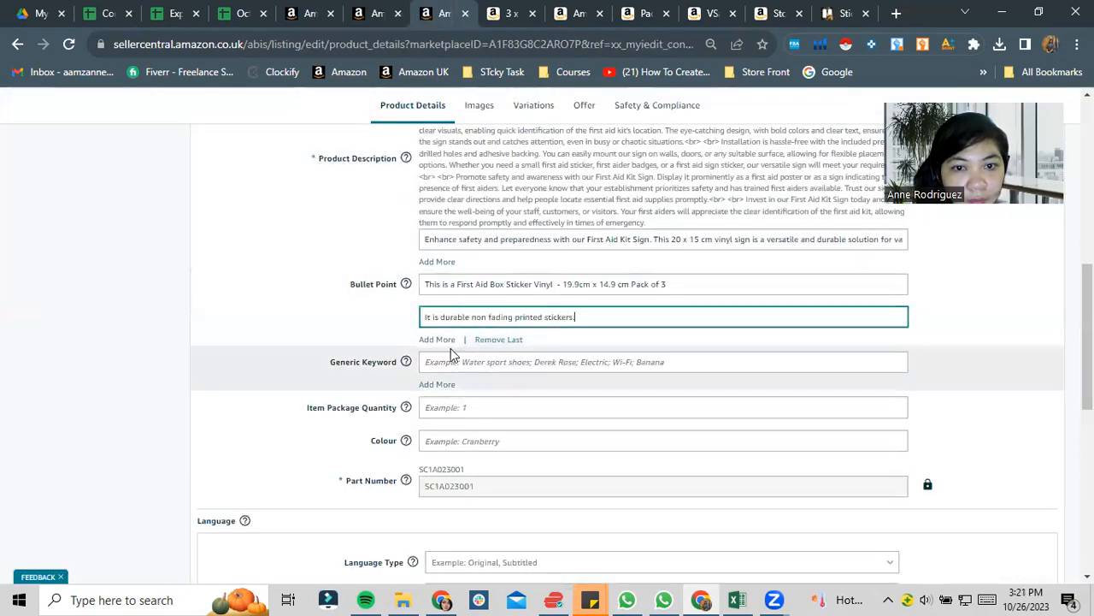
- Add a third bullet point with "Just peel the sticker from the backing paper and apply it on a dry surface." copied from the Content spreadsheet
{"action": "left_click", "coordinate": [111, 12]}
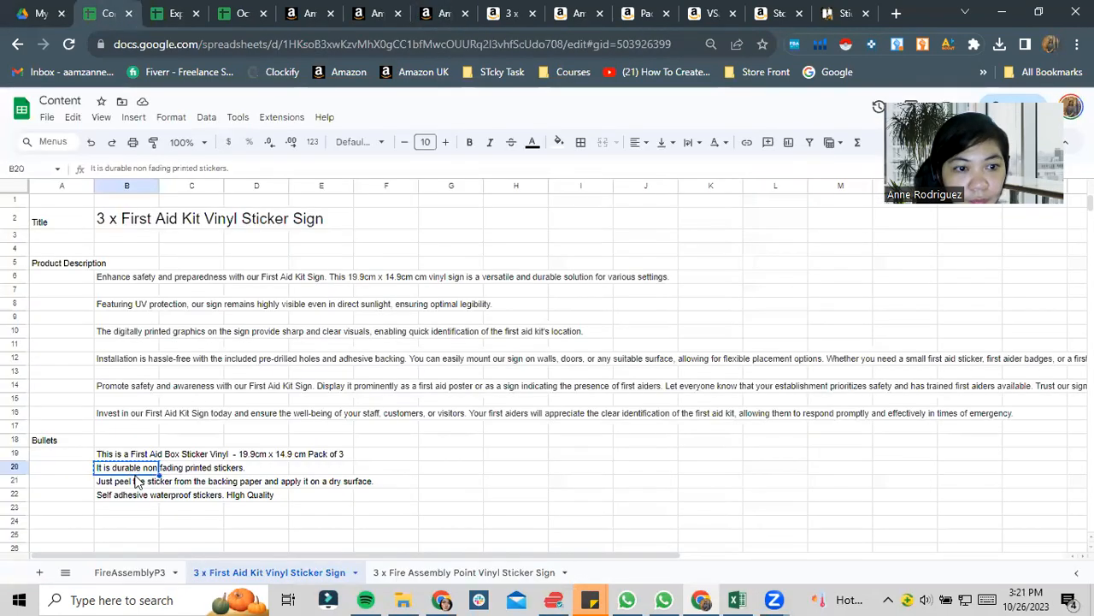
{"action": "left_click", "coordinate": [165, 483]}
{"action": "left_click", "coordinate": [427, 11]}
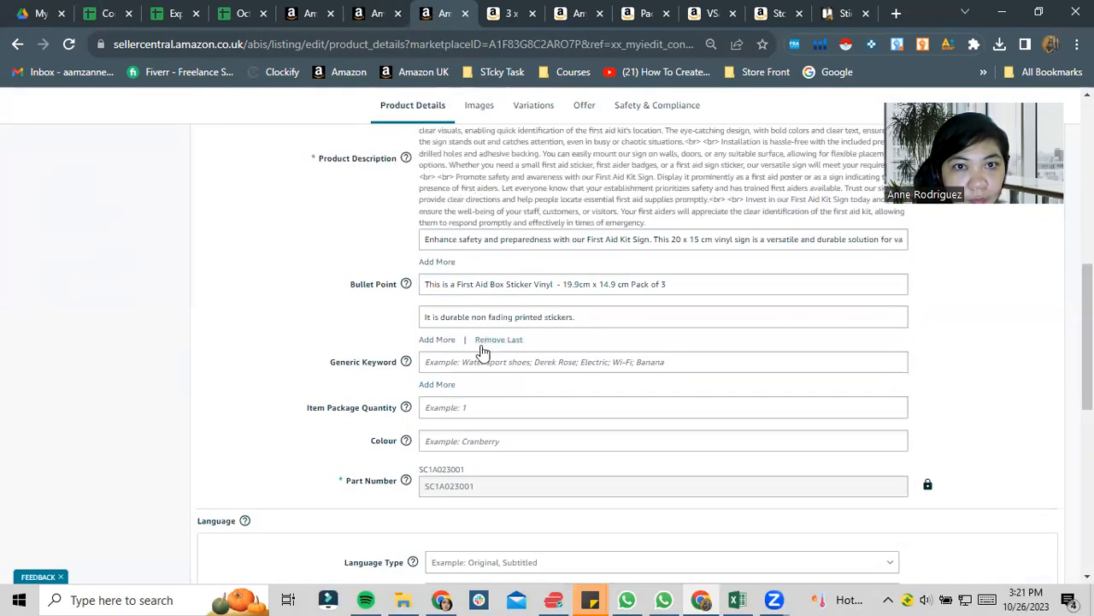
{"action": "left_click", "coordinate": [437, 334]}
{"action": "key", "text": "ctrl+v"}
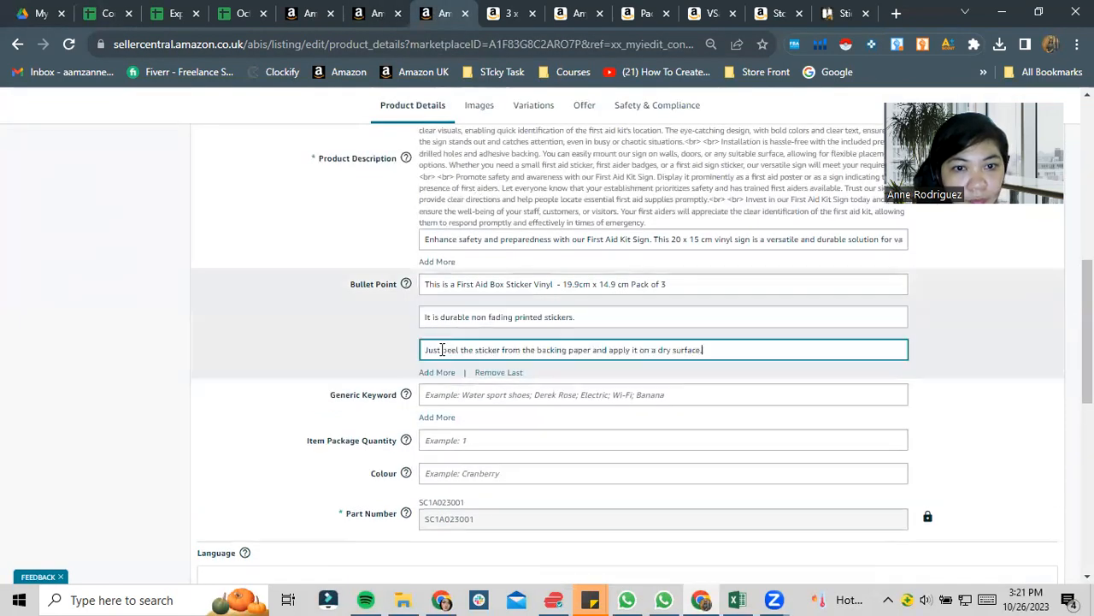
- Add a fourth bullet point with "Self adhesive waterproof stickers. HIgh Quality" copied from the Content spreadsheet
{"action": "left_click", "coordinate": [117, 10]}
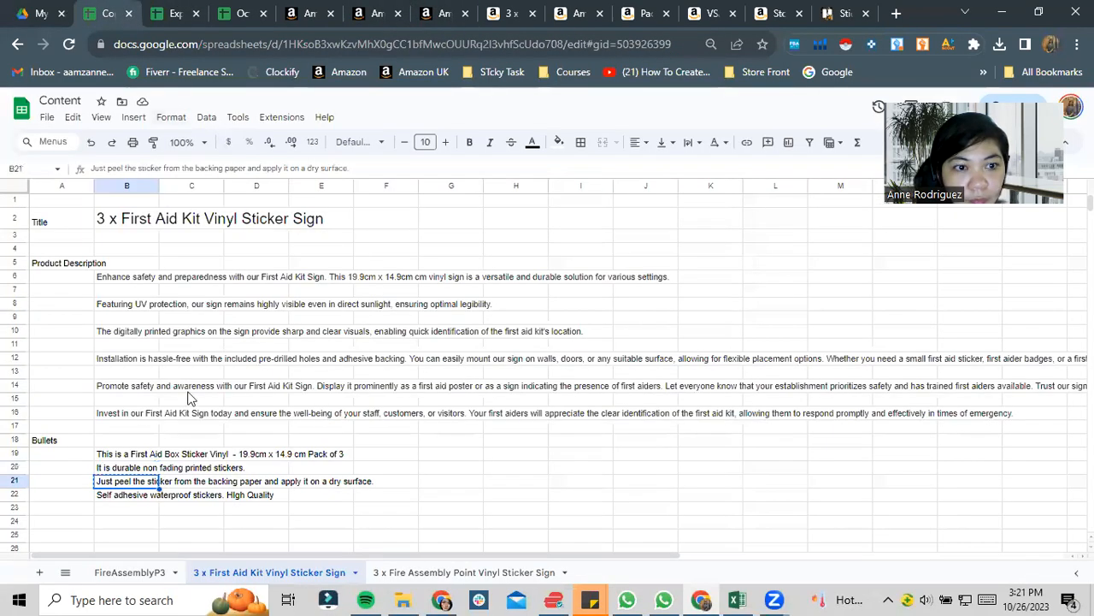
{"action": "left_click", "coordinate": [118, 496]}
{"action": "left_click", "coordinate": [431, 12]}
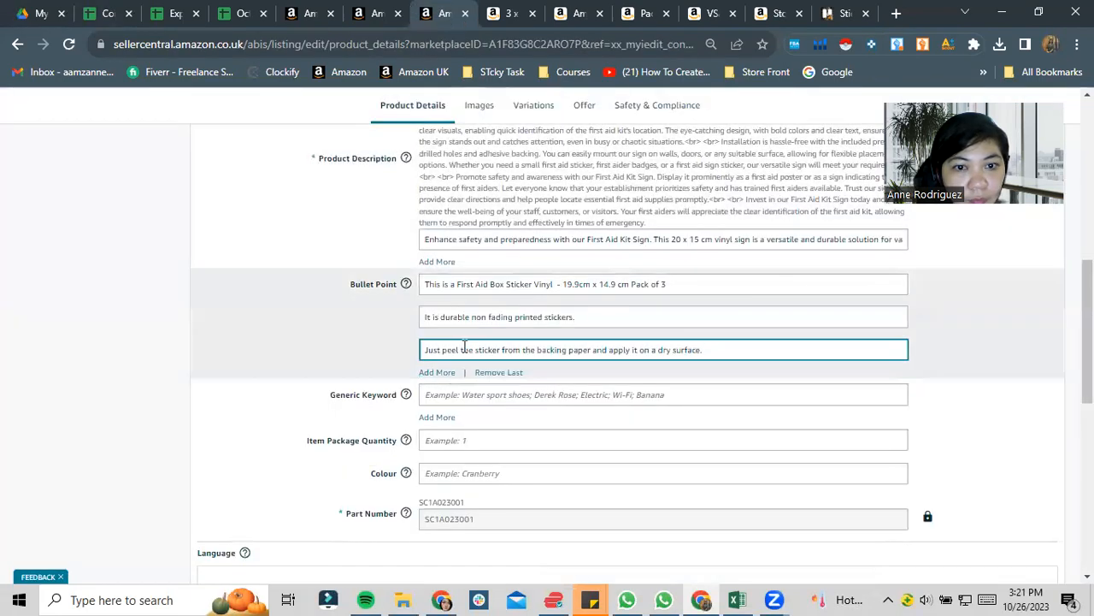
{"action": "left_click", "coordinate": [447, 373]}
{"action": "key", "text": "ctrl+v"}
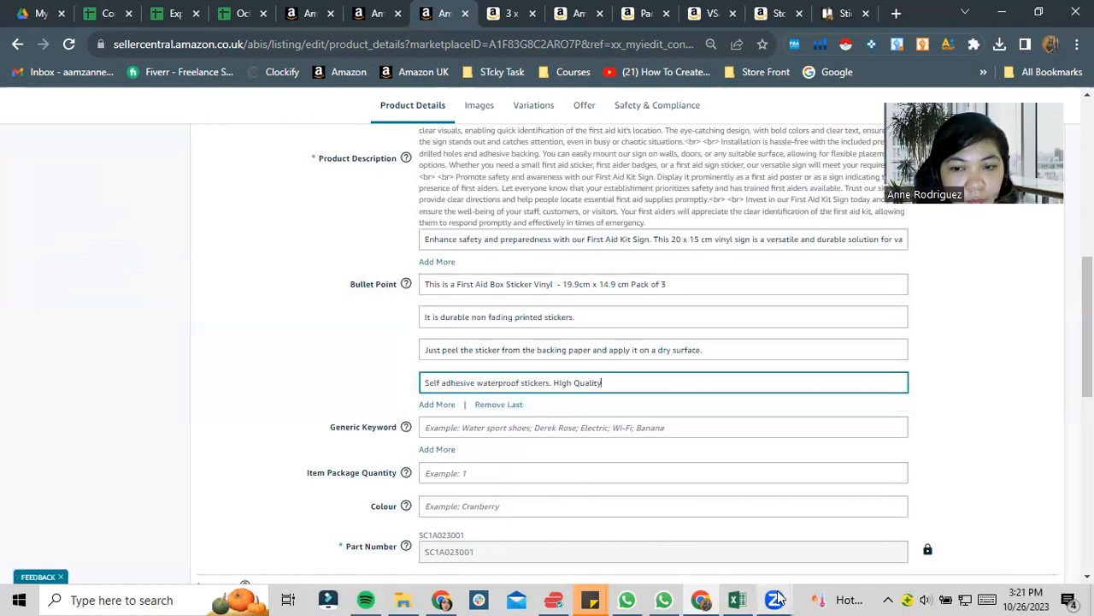
- Consult the First_Aid_Located_Here keyword workbook and change "Box" to "Kit box" in the listing's first bullet point
{"action": "key", "text": "alt+Tab"}
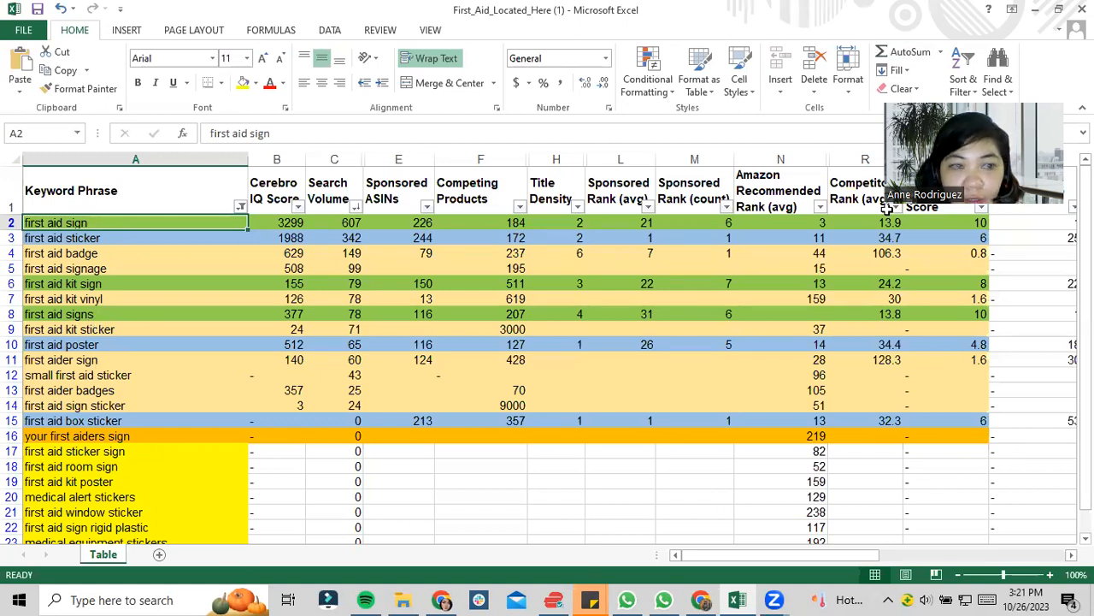
{"action": "left_click", "coordinate": [1032, 10]}
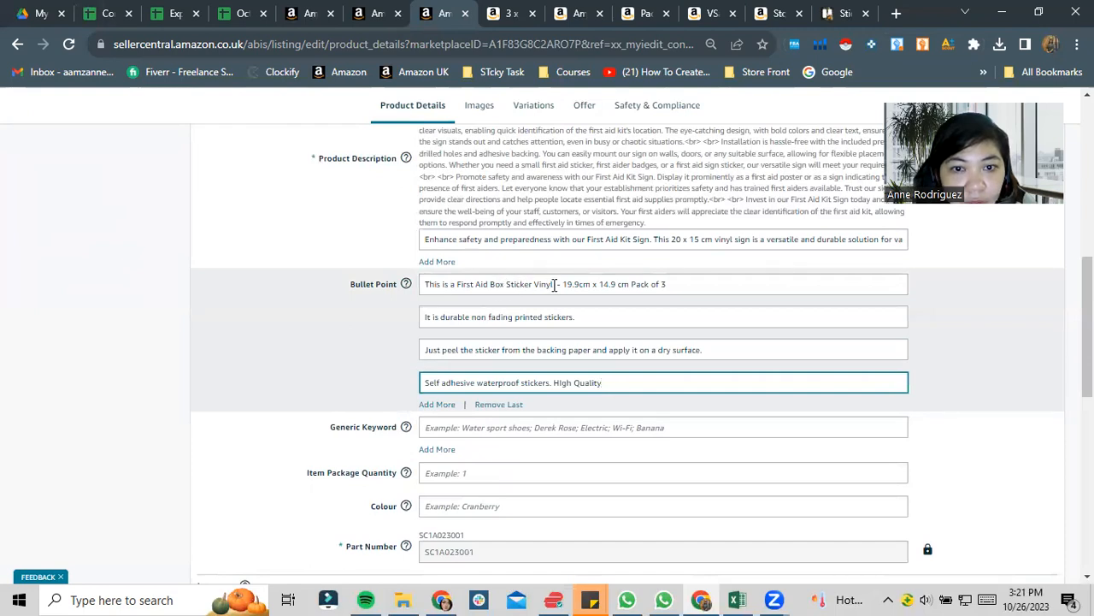
{"action": "left_click_drag", "start_coordinate": [554, 285], "coordinate": [501, 282]}
{"action": "left_click", "coordinate": [493, 283]}
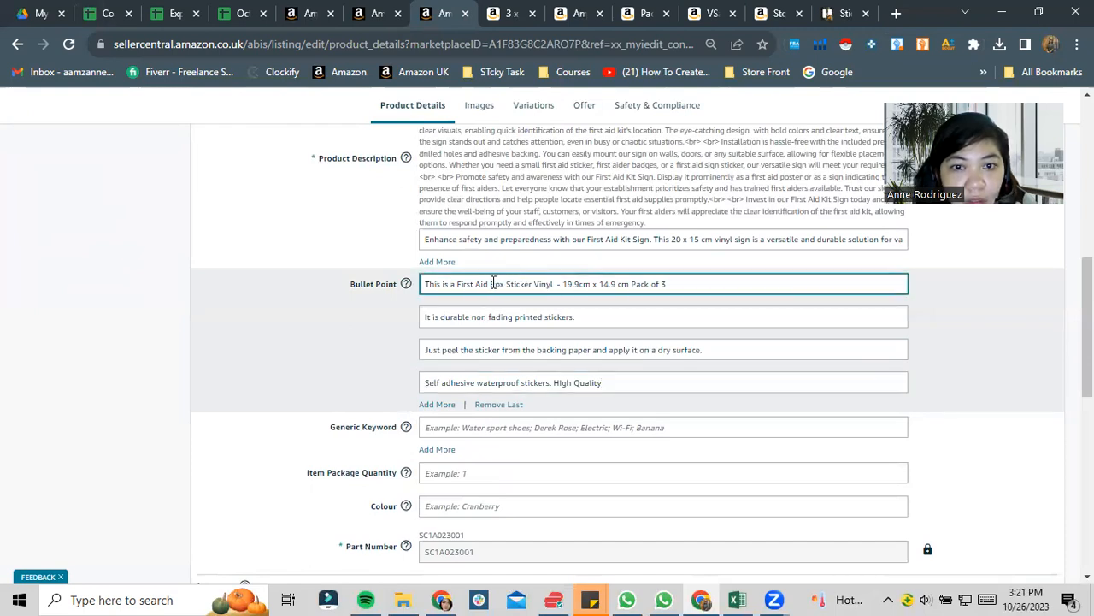
{"action": "key", "text": "BackSpace"}
{"action": "key", "text": "BackSpace"}
{"action": "type", "text": "Kit bo"}
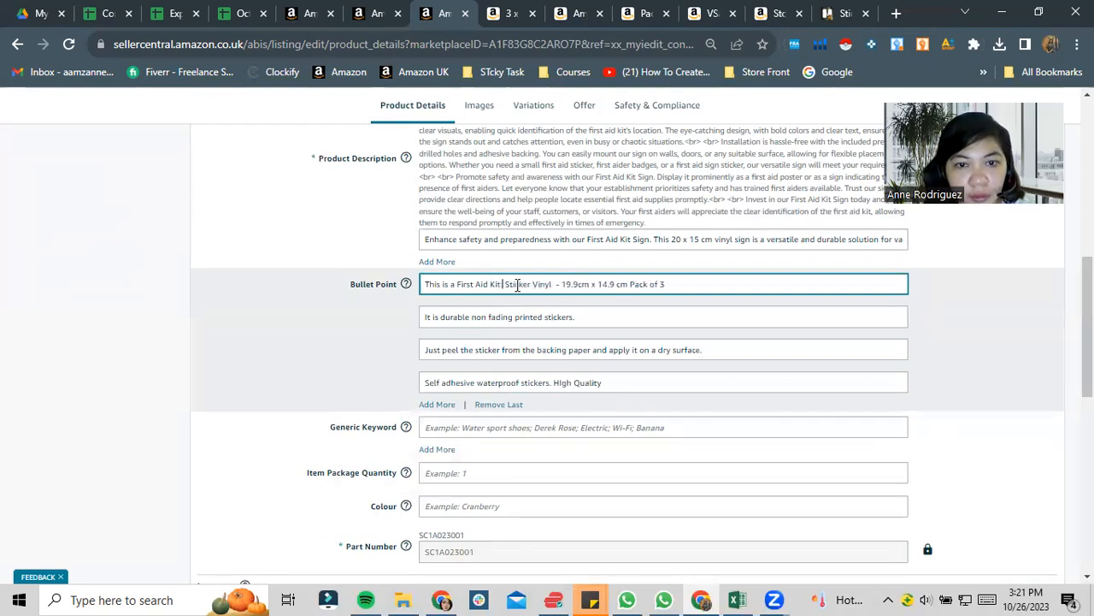
{"action": "type", "text": "x"}
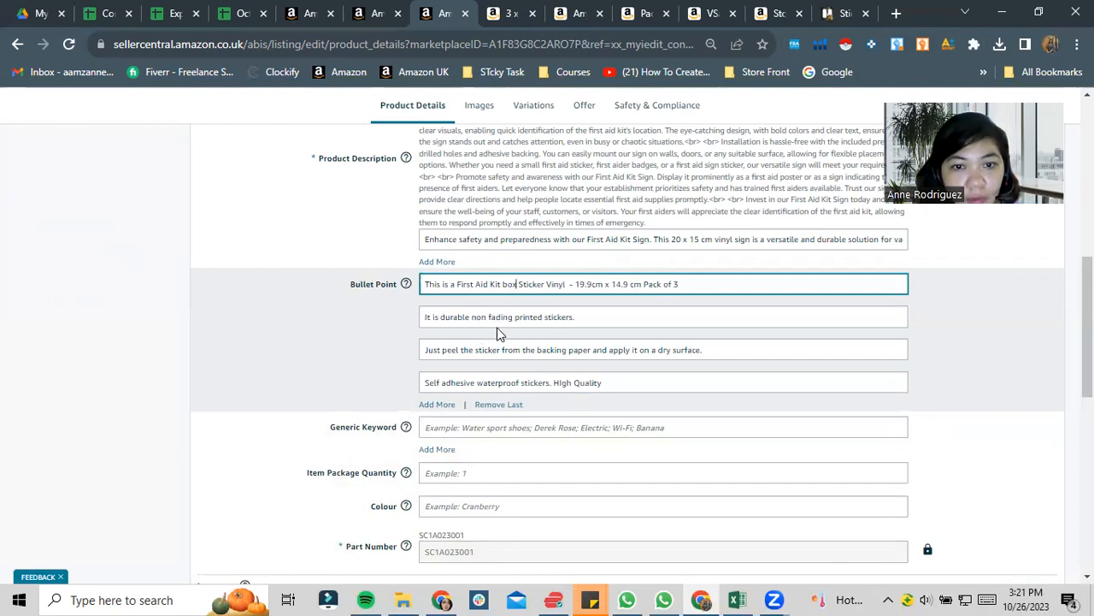
- Compare the keyword phrases in the Excel workbook with the listing's bullet points and the Content spreadsheet
{"action": "key", "text": "alt+Tab"}
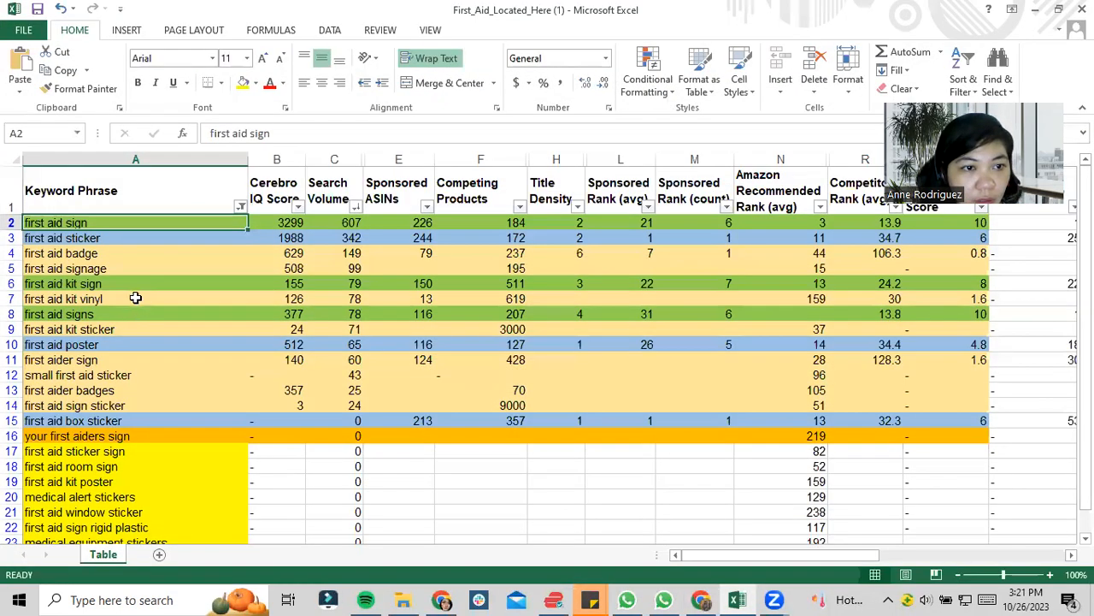
{"action": "left_click", "coordinate": [133, 299]}
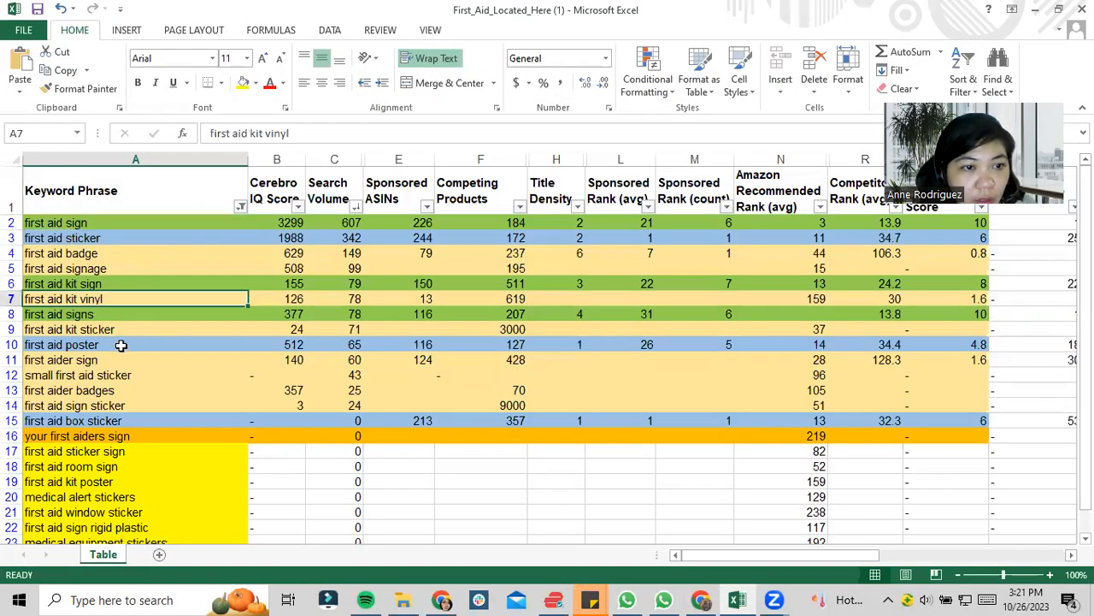
{"action": "key", "text": "alt"}
{"action": "key", "text": "alt+Tab"}
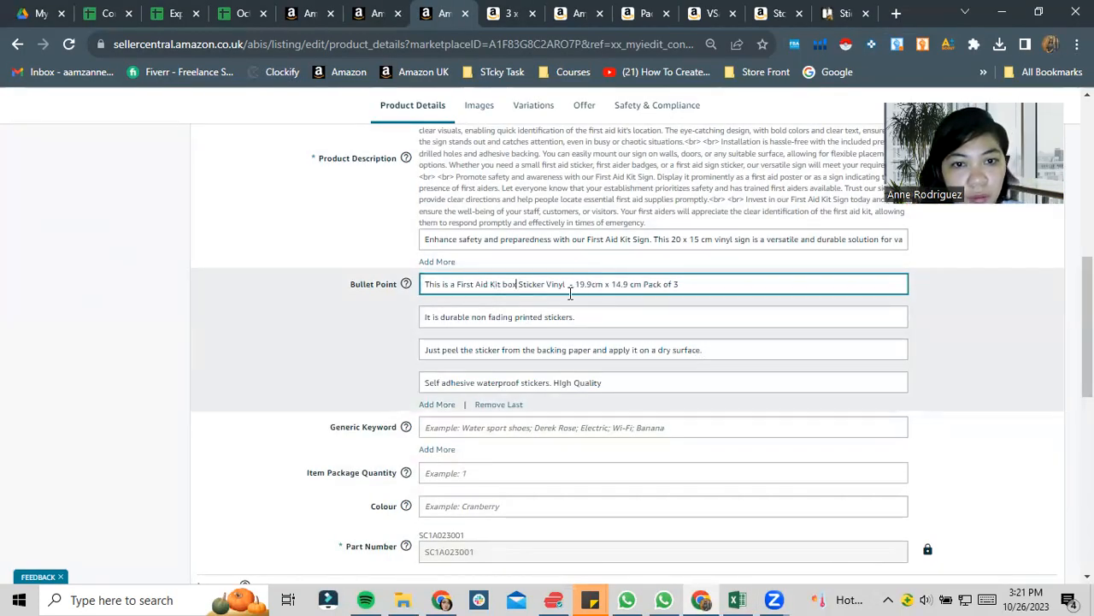
{"action": "left_click", "coordinate": [479, 382]}
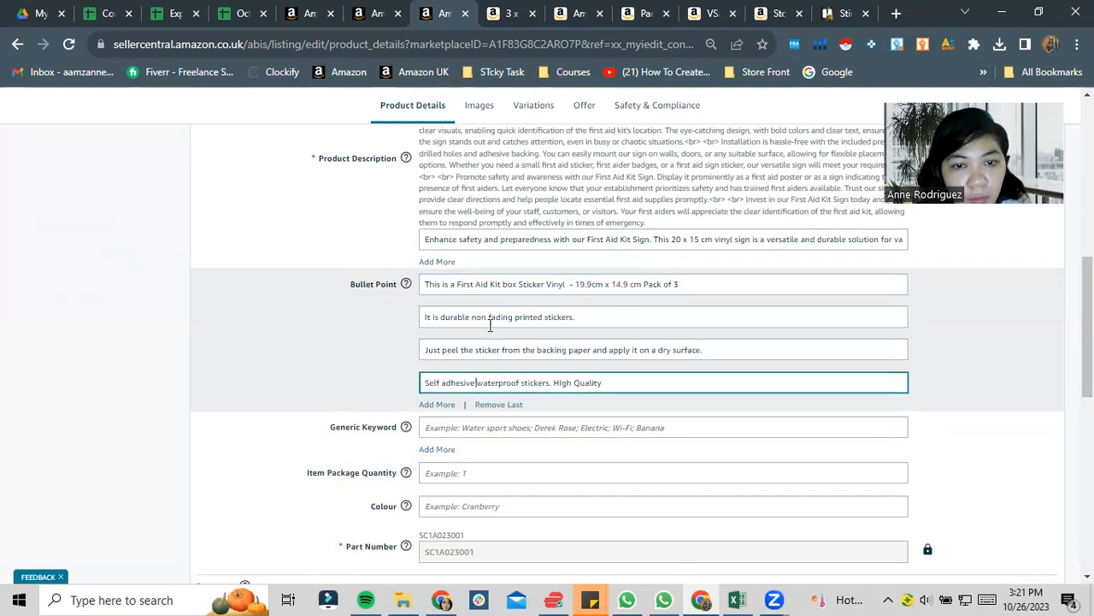
{"action": "left_click", "coordinate": [102, 8]}
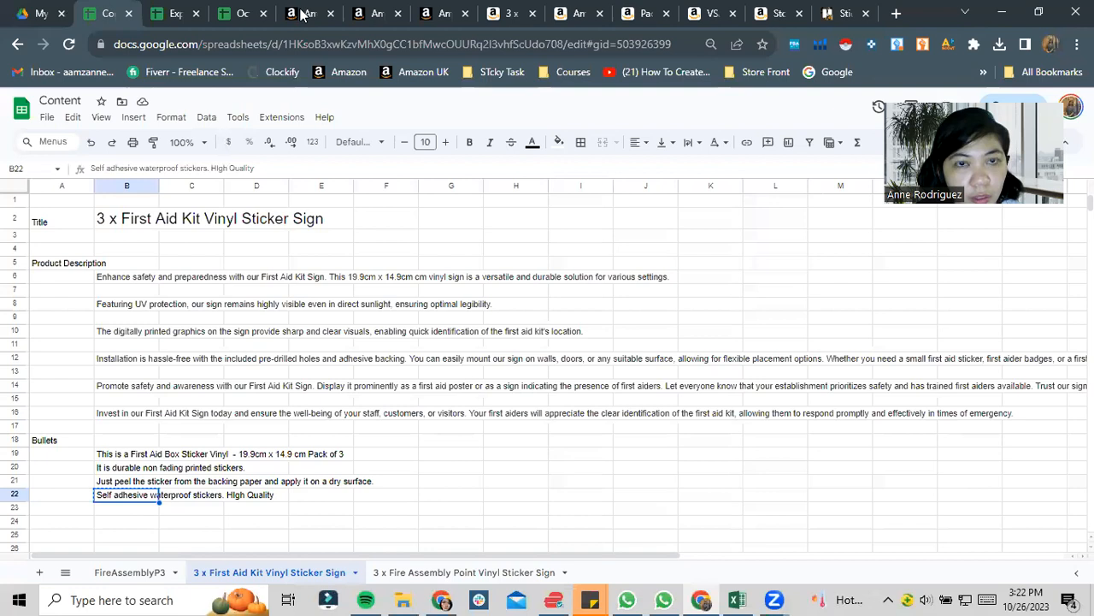
{"action": "key", "text": "alt+Tab"}
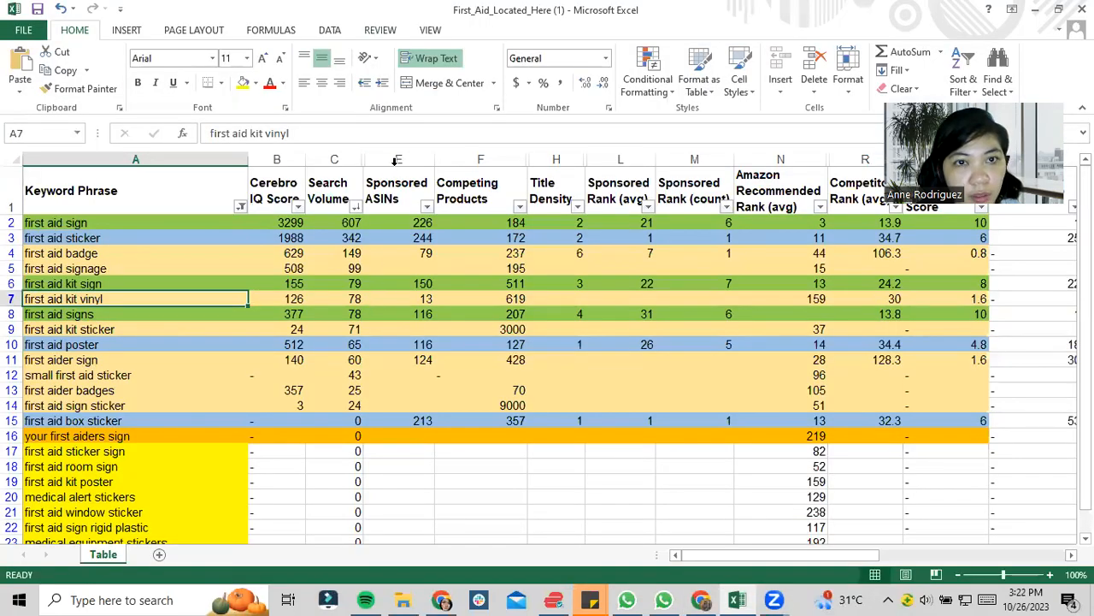
{"action": "key", "text": "alt+Tab"}
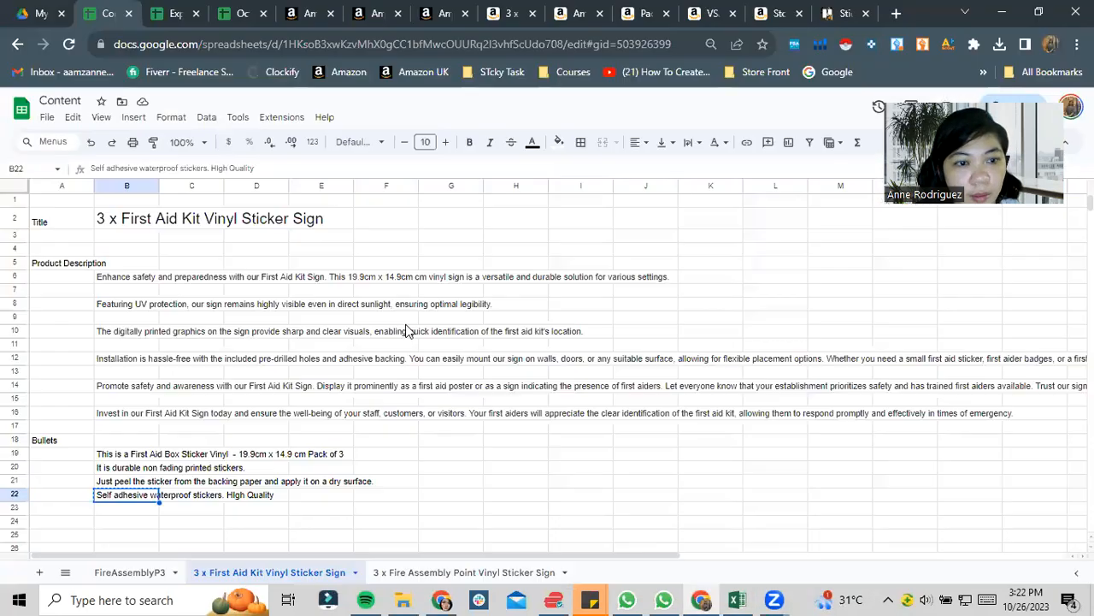
{"action": "left_click", "coordinate": [374, 9]}
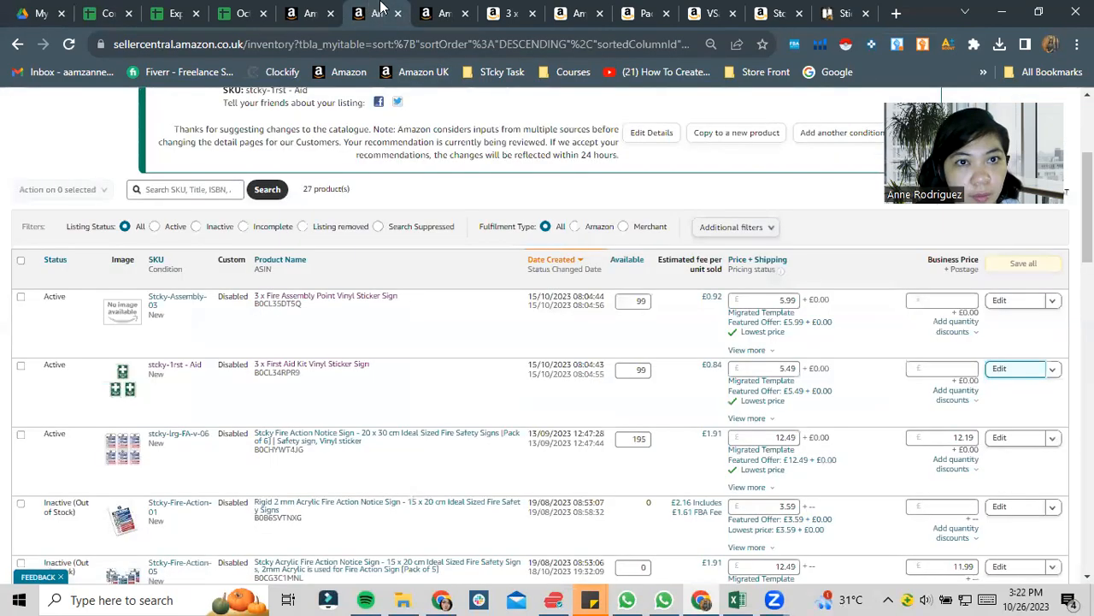
{"action": "left_click", "coordinate": [423, 10]}
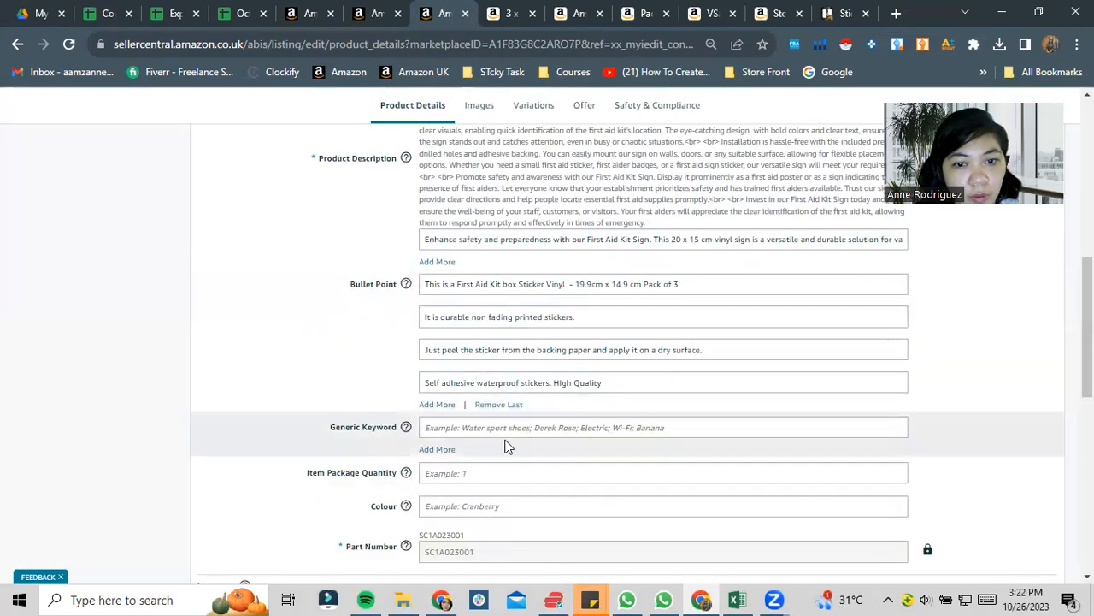
- Copy "first aid sign" from the Excel keyword workbook into the listing's Generic Keyword field
{"action": "scroll", "coordinate": [577, 427], "scroll_direction": "down", "scroll_amount": 2}
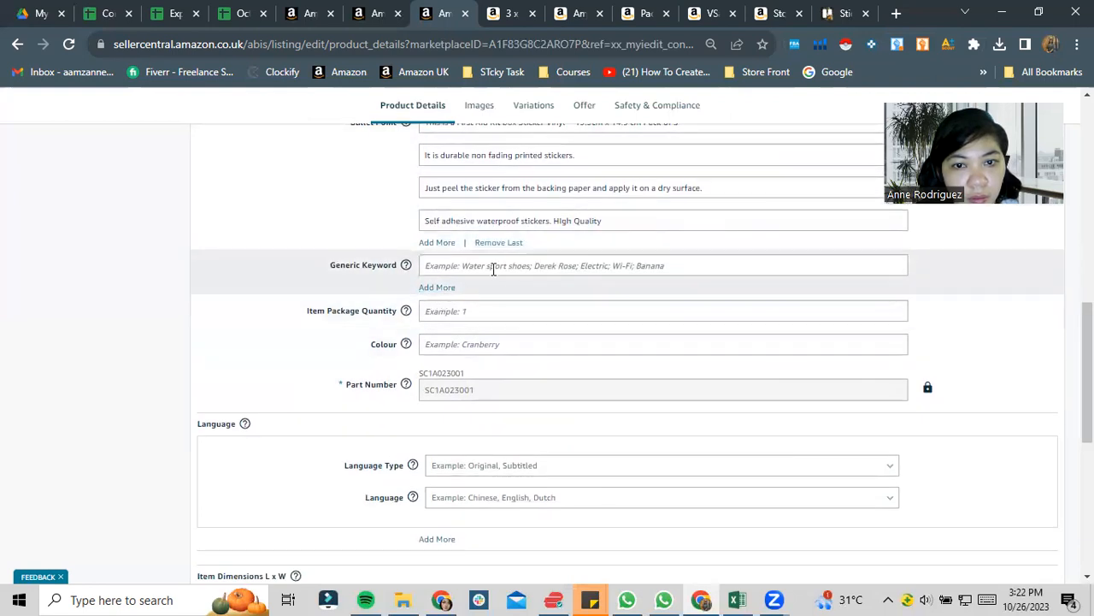
{"action": "key", "text": "alt+Tab"}
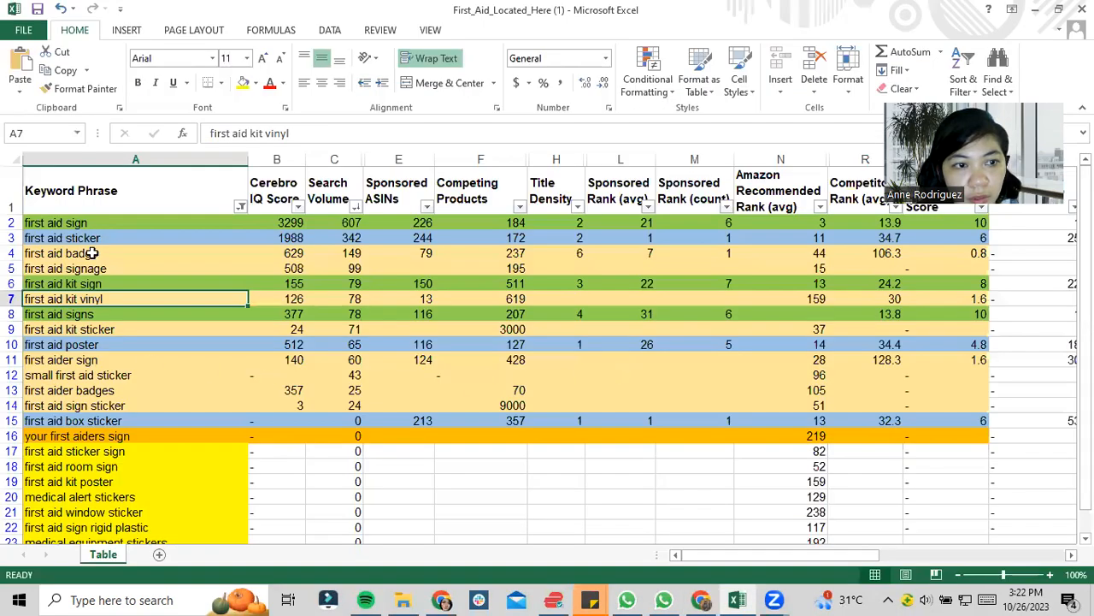
{"action": "left_click", "coordinate": [103, 223]}
{"action": "key", "text": "ctrl+c"}
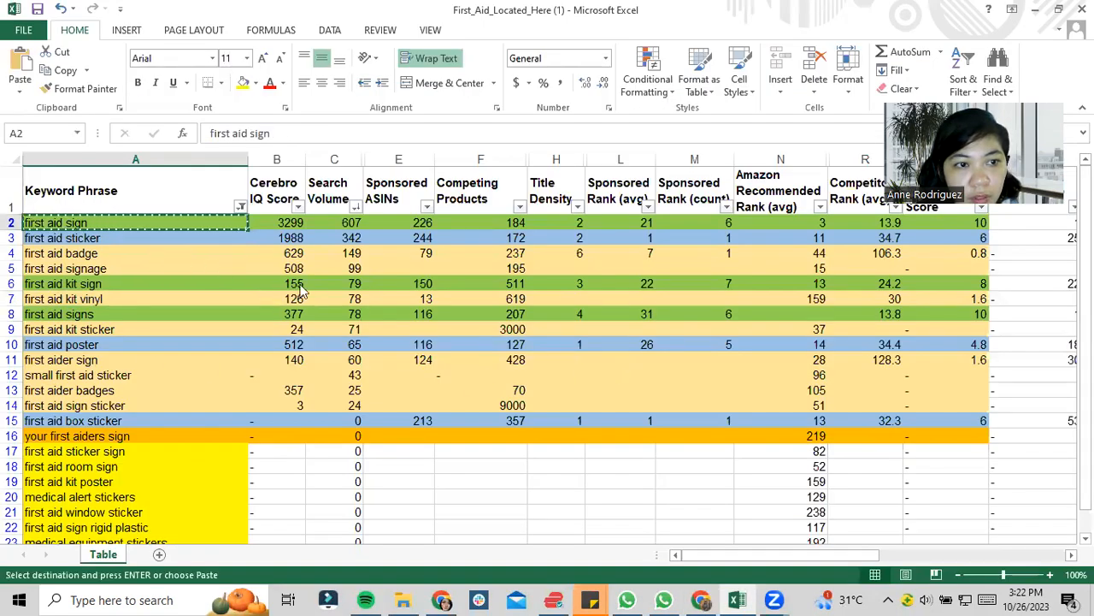
{"action": "key", "text": "alt+Tab"}
{"action": "left_click", "coordinate": [472, 265]}
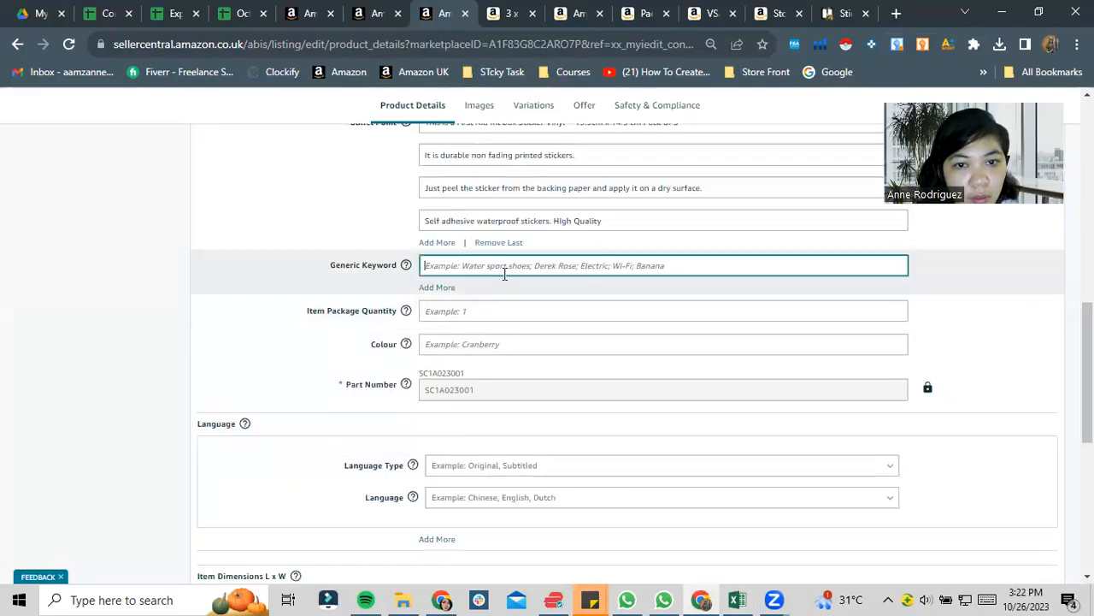
{"action": "key", "text": "ctrl+v"}
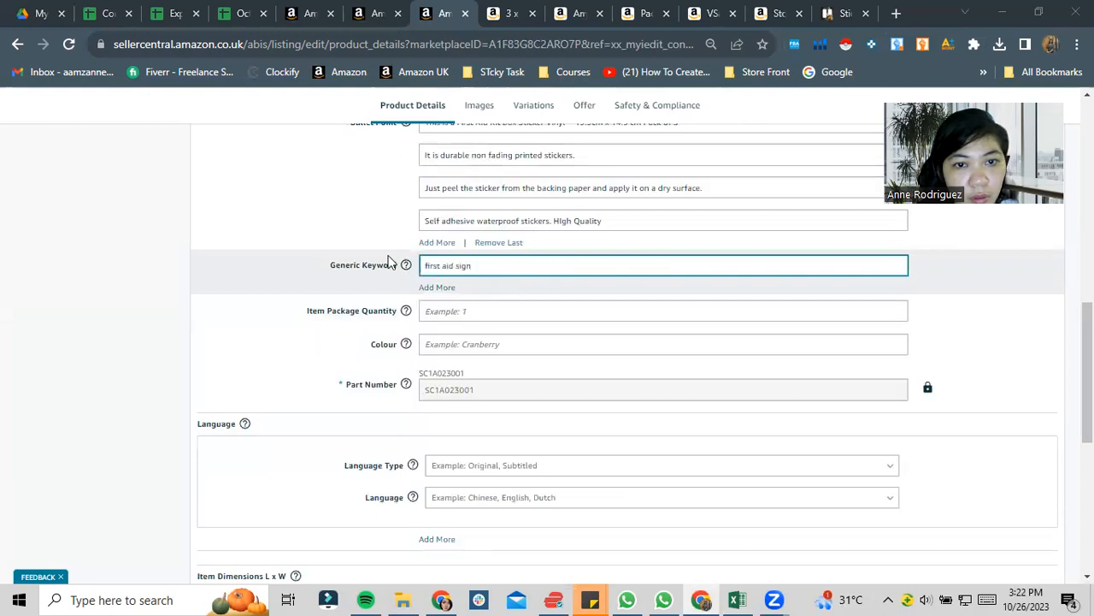
- Append a comma and "first aid sticker" from the Excel keyword workbook to the listing's Generic Keyword field
{"action": "key", "text": "alt+Tab"}
{"action": "left_click", "coordinate": [141, 283]}
{"action": "key", "text": "ctrl+c"}
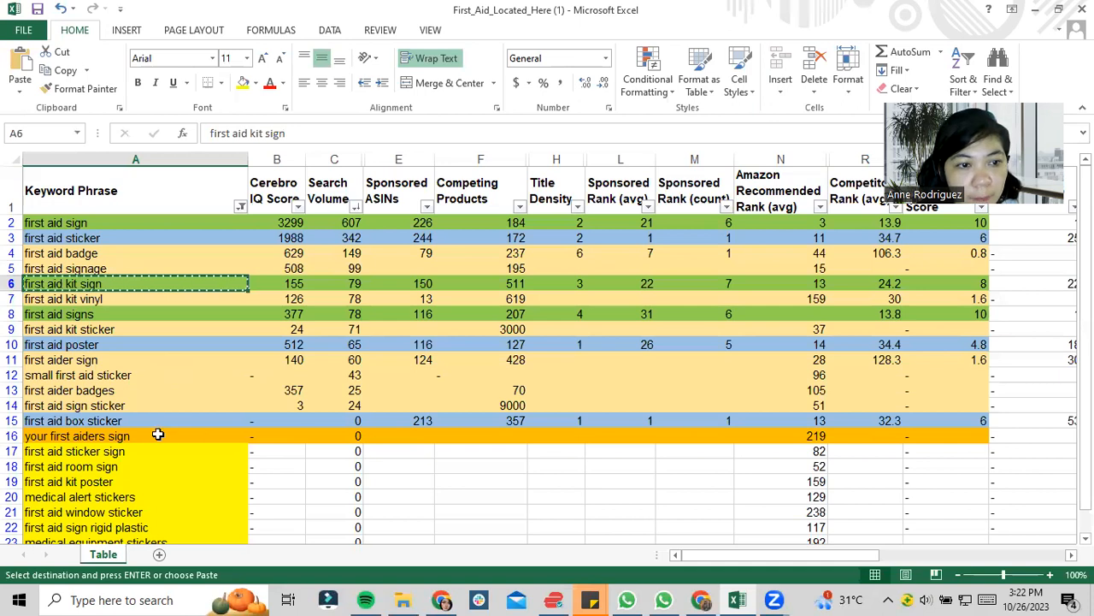
{"action": "key", "text": "alt+Tab"}
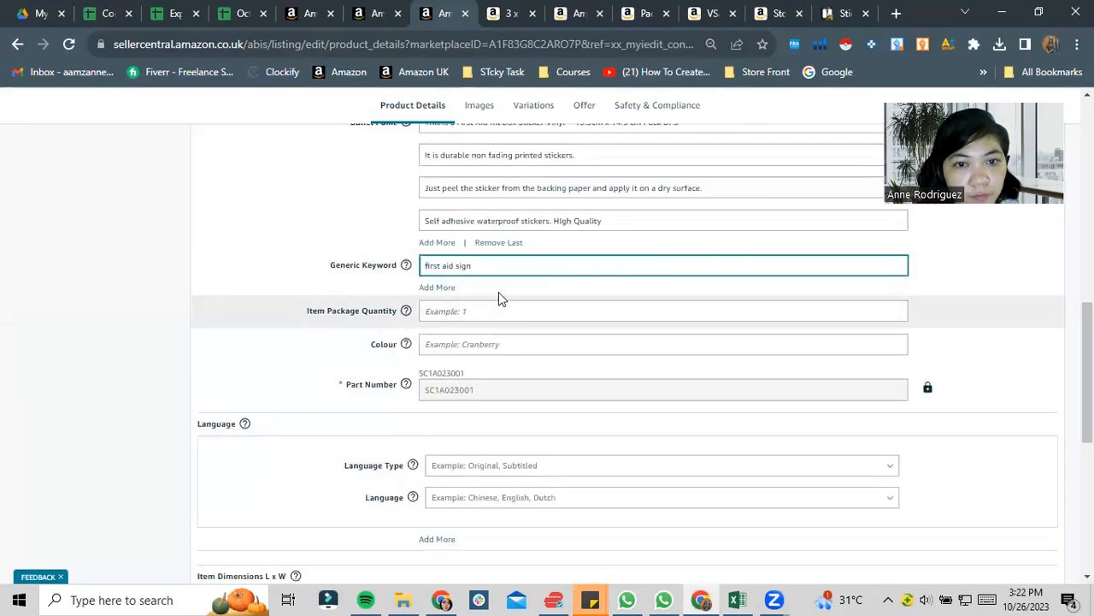
{"action": "type", "text": ","}
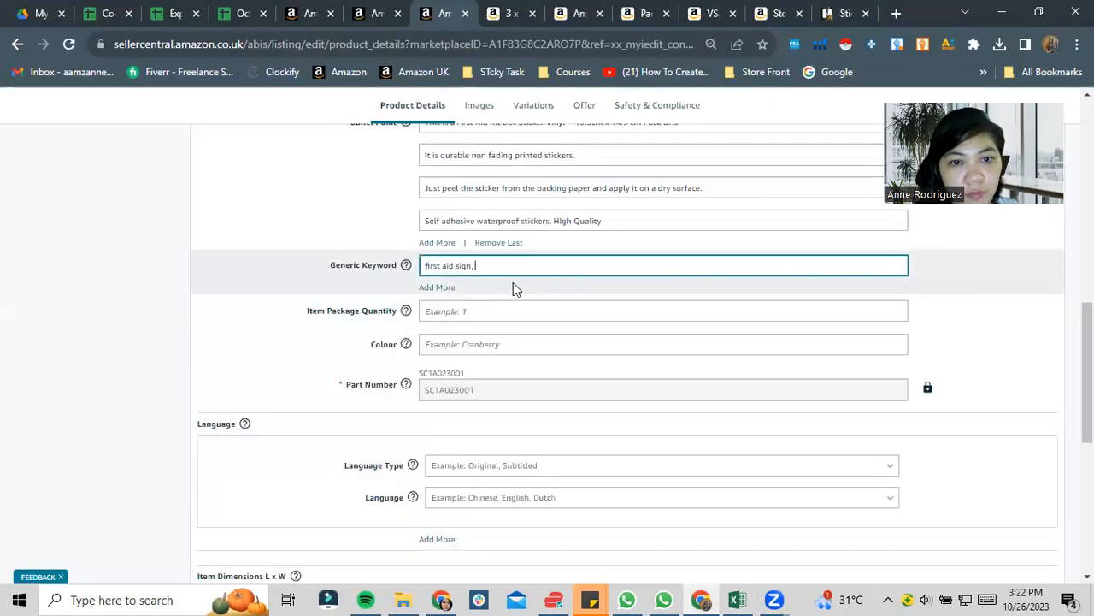
{"action": "key", "text": "alt+Tab"}
{"action": "left_click", "coordinate": [123, 252]}
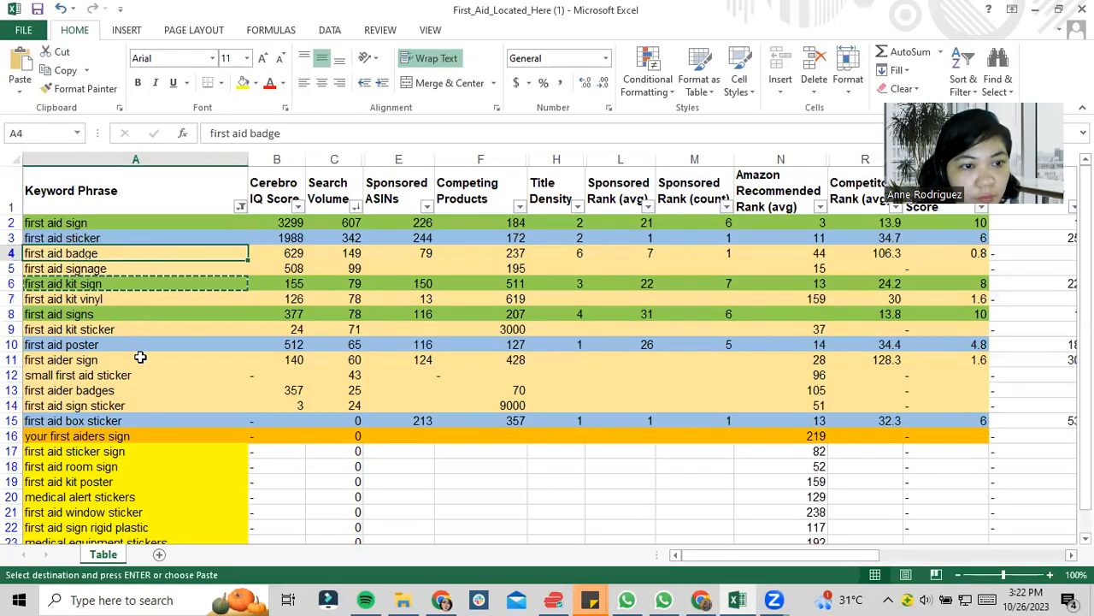
{"action": "left_click", "coordinate": [101, 240]}
{"action": "key", "text": "ctrl+c"}
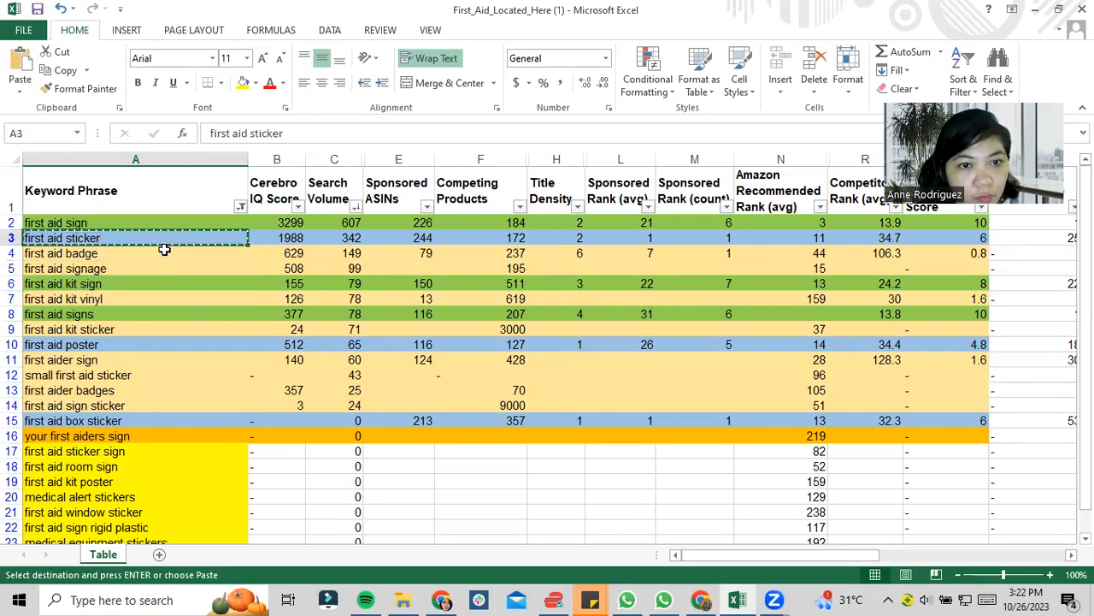
{"action": "key", "text": "alt+Tab"}
{"action": "key", "text": "ctrl+v"}
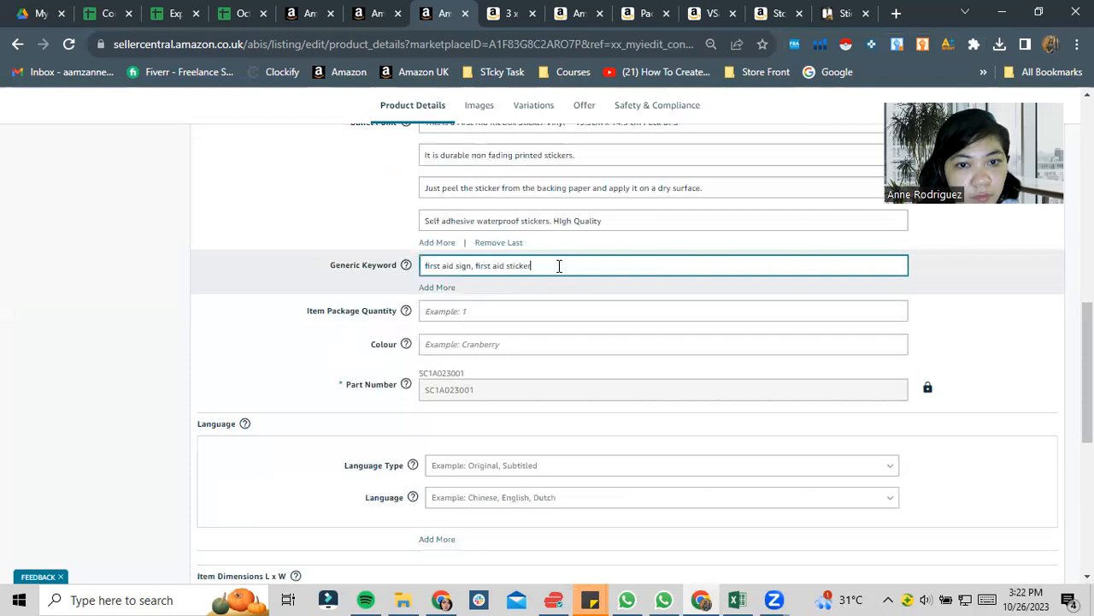
- Recheck the listing's product description, save the edited product details and dismiss the submission message
{"action": "left_click", "coordinate": [506, 310]}
{"action": "left_click", "coordinate": [496, 343]}
{"action": "scroll", "coordinate": [496, 343], "scroll_direction": "up", "scroll_amount": 4}
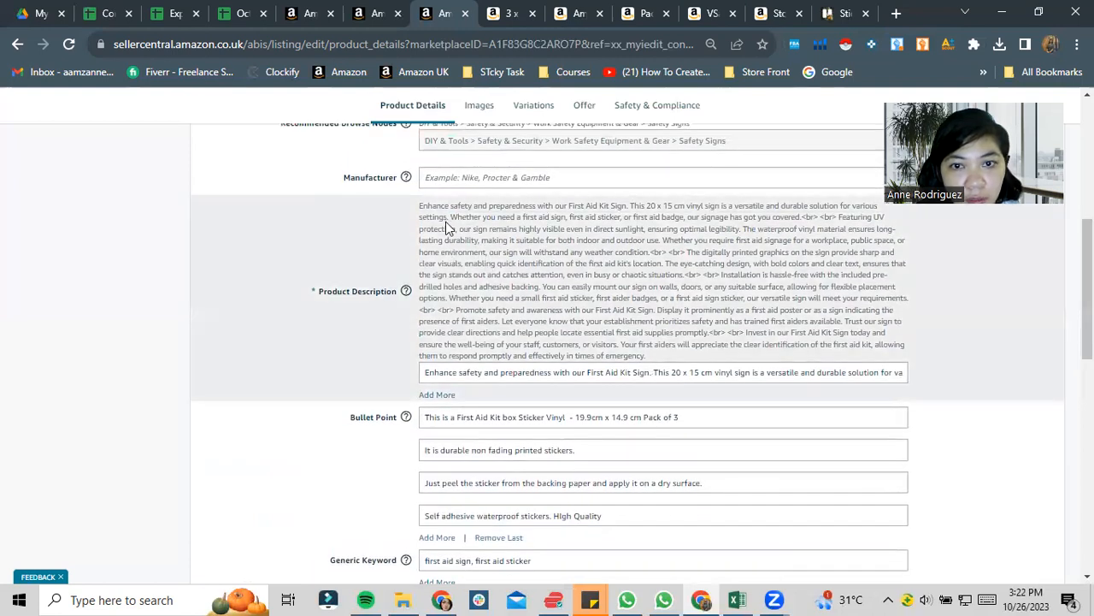
{"action": "left_click_drag", "start_coordinate": [466, 215], "coordinate": [672, 348]}
{"action": "left_click", "coordinate": [672, 348]}
{"action": "left_click_drag", "start_coordinate": [1088, 323], "coordinate": [1088, 519]}
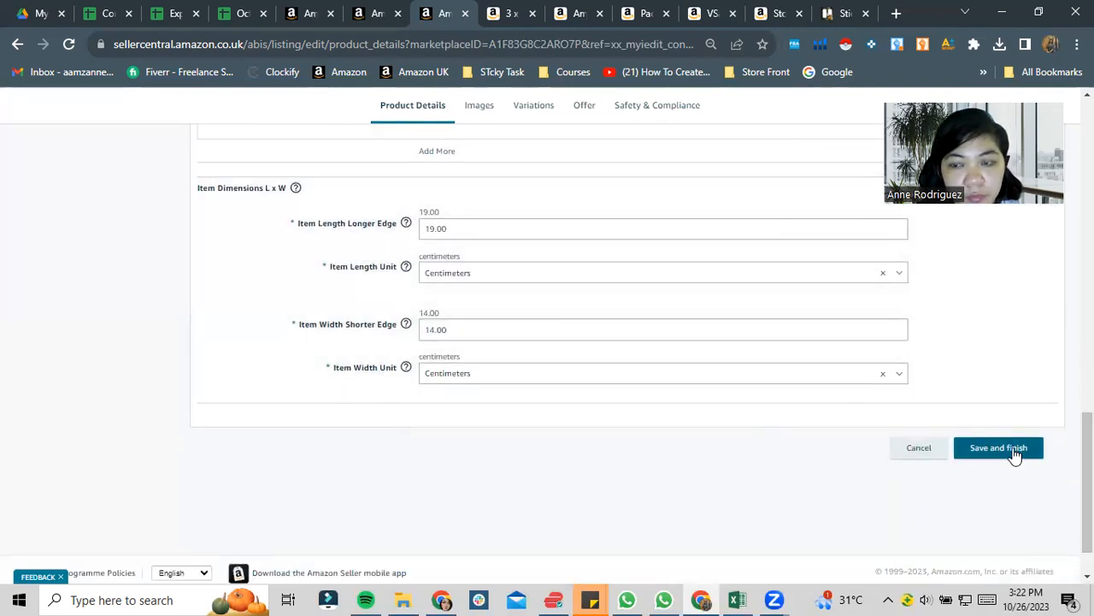
{"action": "left_click", "coordinate": [1015, 453]}
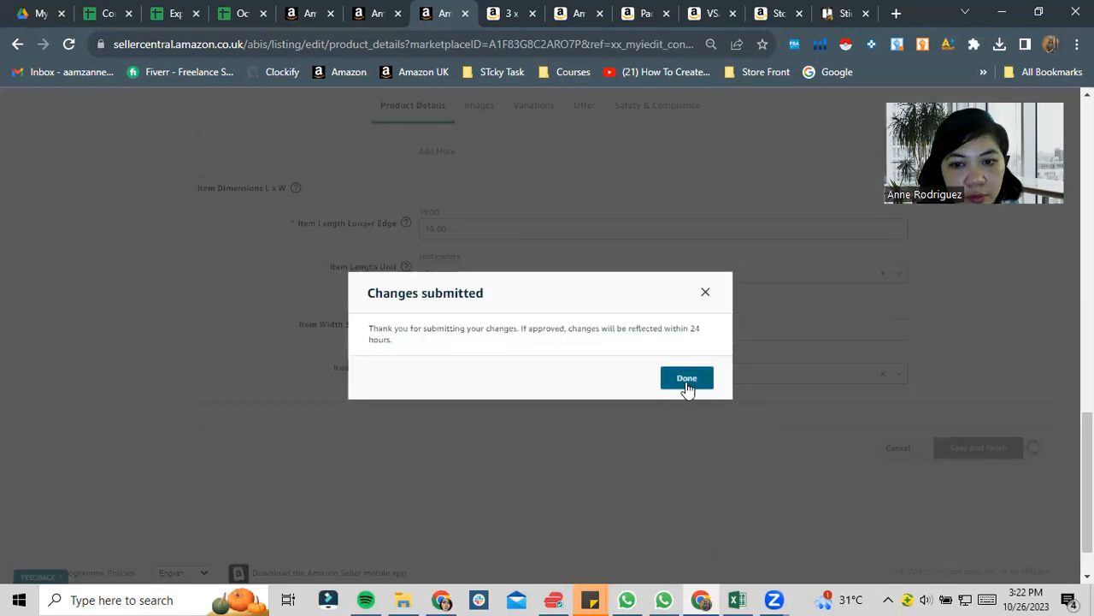
{"action": "left_click", "coordinate": [686, 384]}
- Close the First Aid Kit product page on Amazon.co.uk and return to the listing editor
{"action": "left_click", "coordinate": [517, 13]}
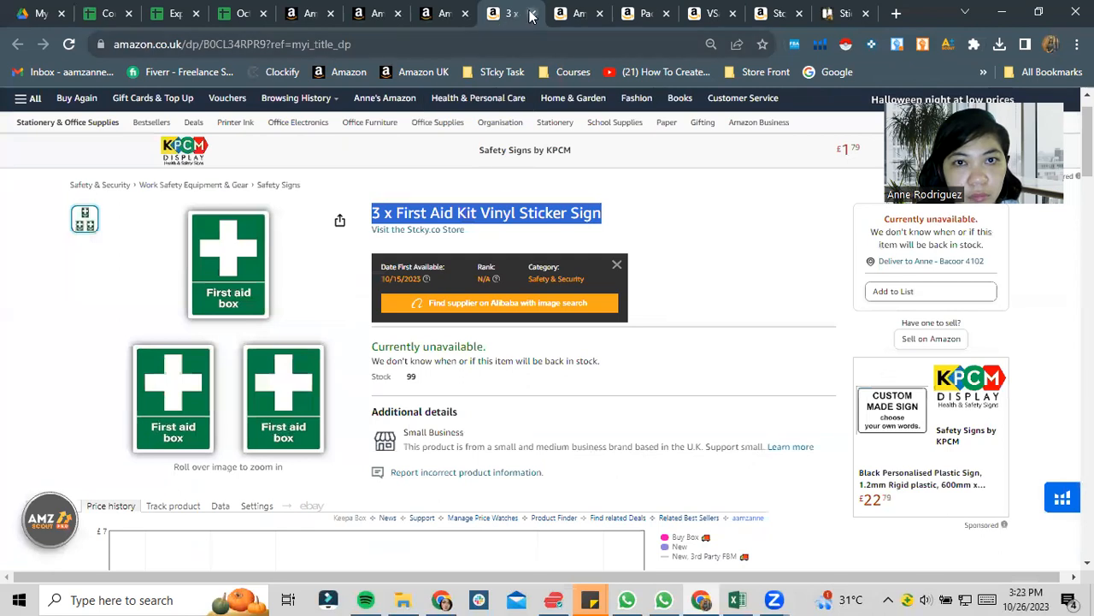
{"action": "left_click", "coordinate": [531, 14]}
{"action": "left_click", "coordinate": [434, 14]}
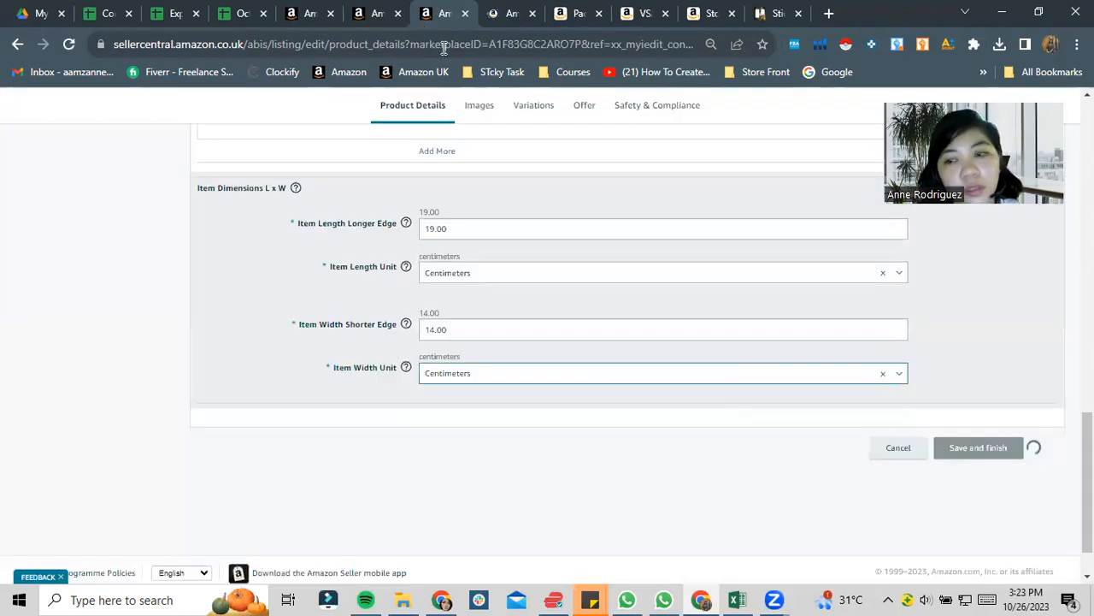